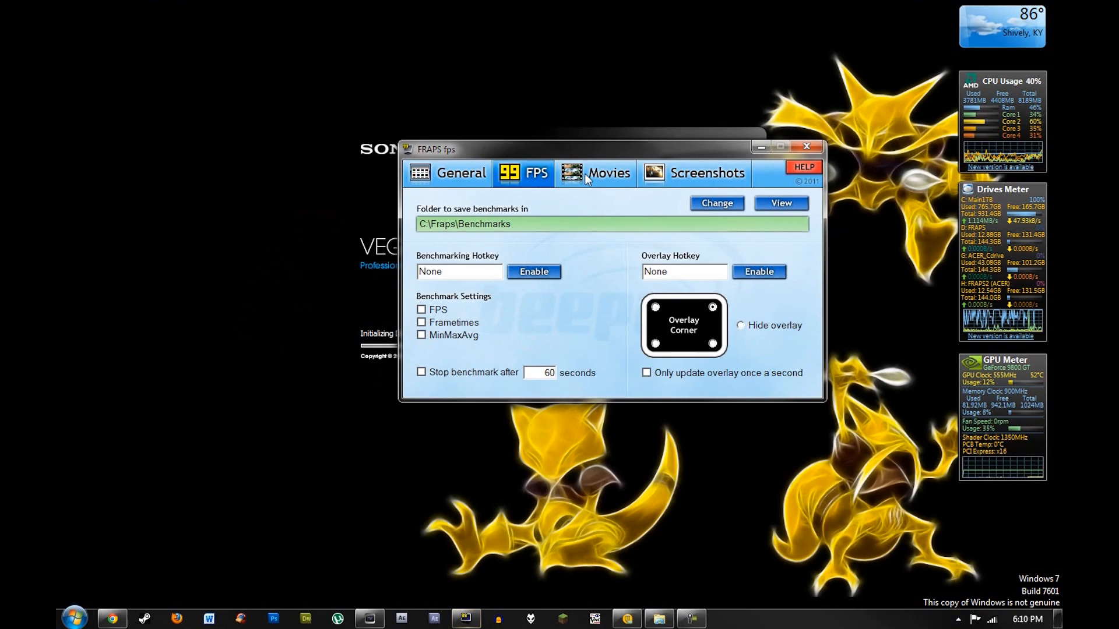
Step: Review the Movies, Screenshots, FPS and General settings in Fraps, and minimize the Fraps and Vegas Pro windows
click(589, 172)
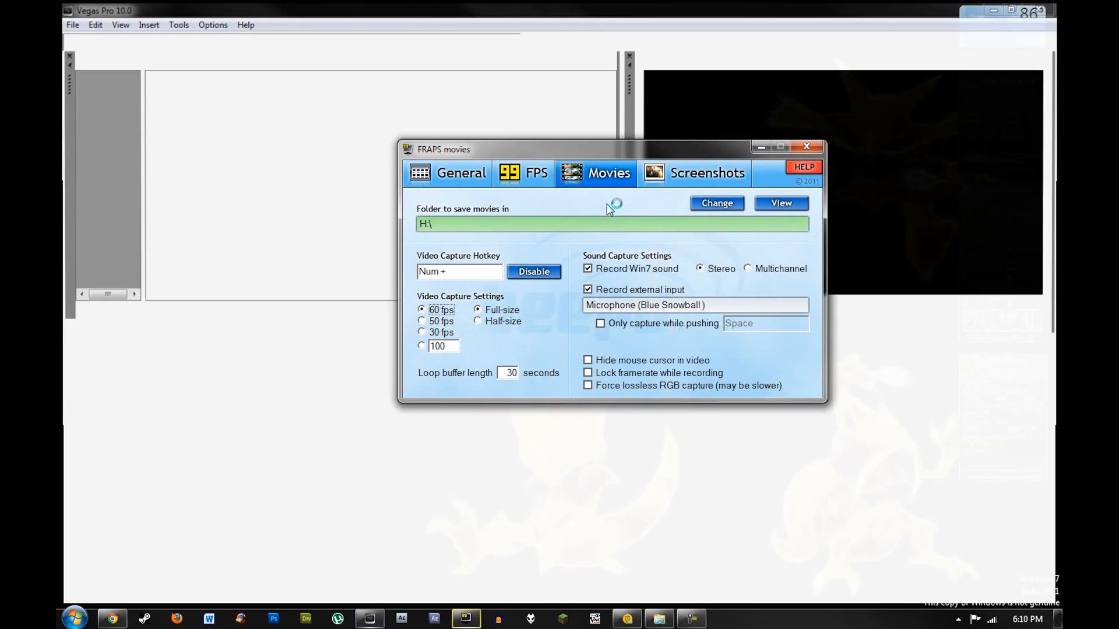
click(667, 181)
click(612, 181)
click(527, 174)
click(466, 174)
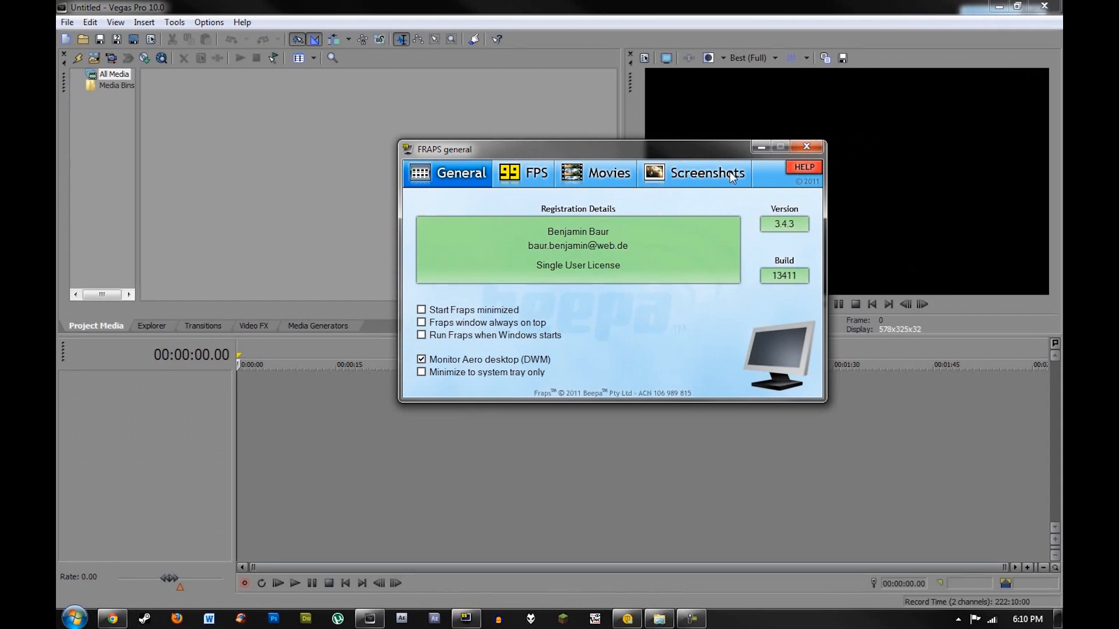
click(761, 146)
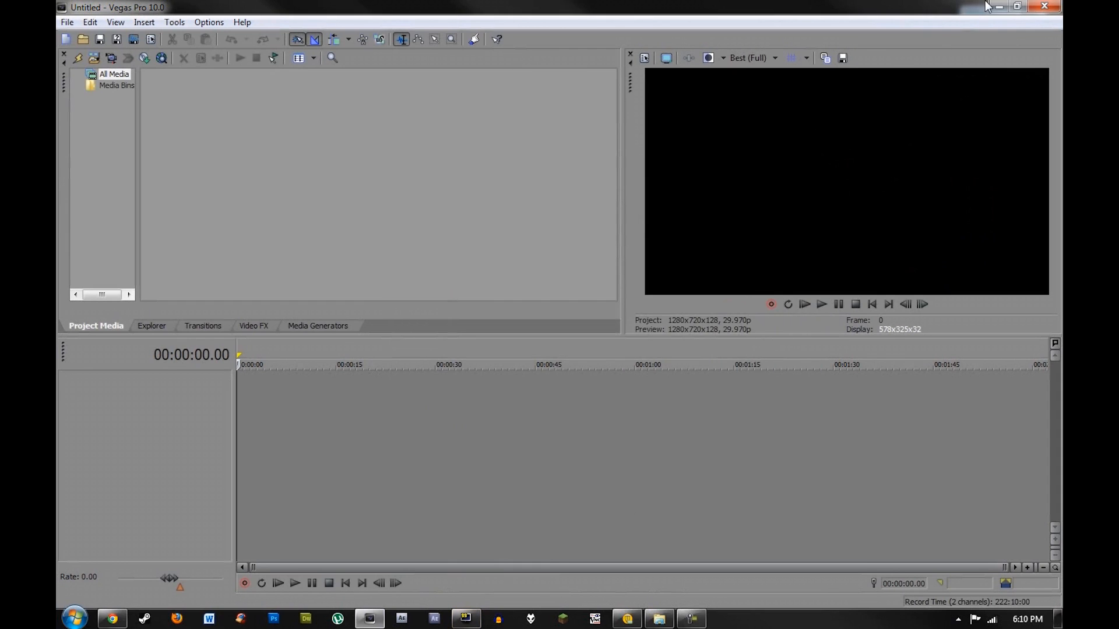
click(996, 5)
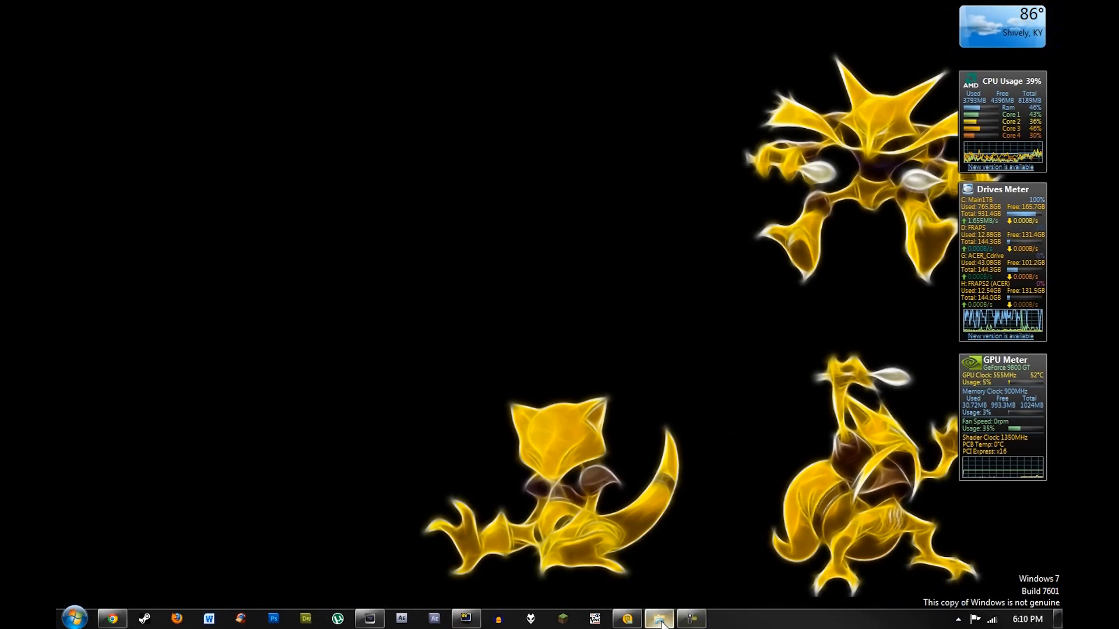
Step: Play ADAM MAIN INTRO.wmv from the YouTube Extras folder in full screen and close the player
mouse_move(659, 619)
click(658, 544)
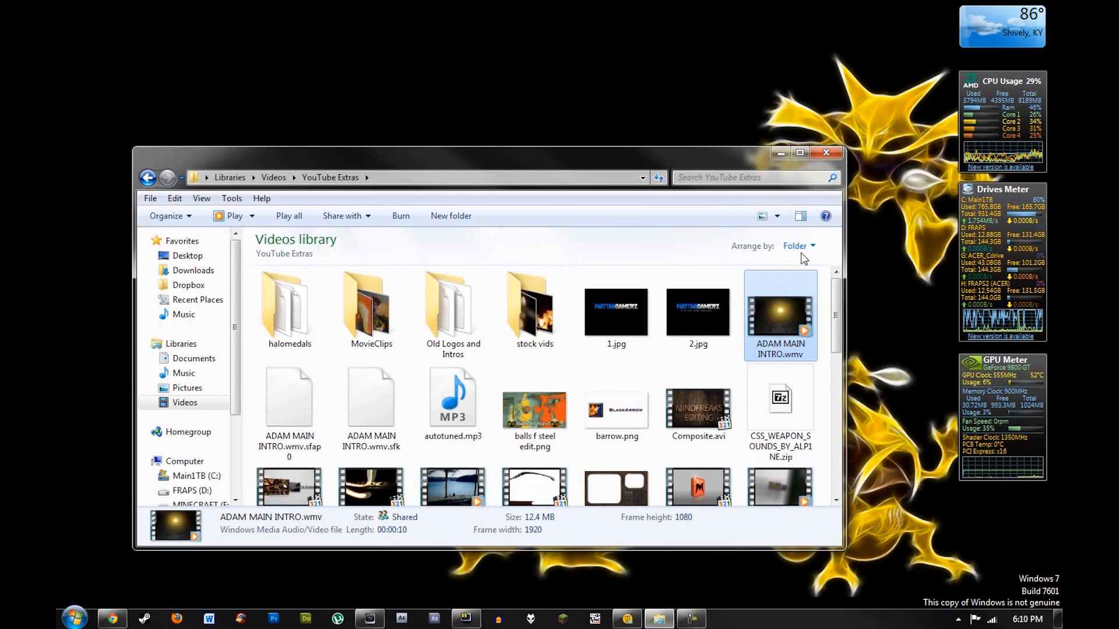
double_click(791, 319)
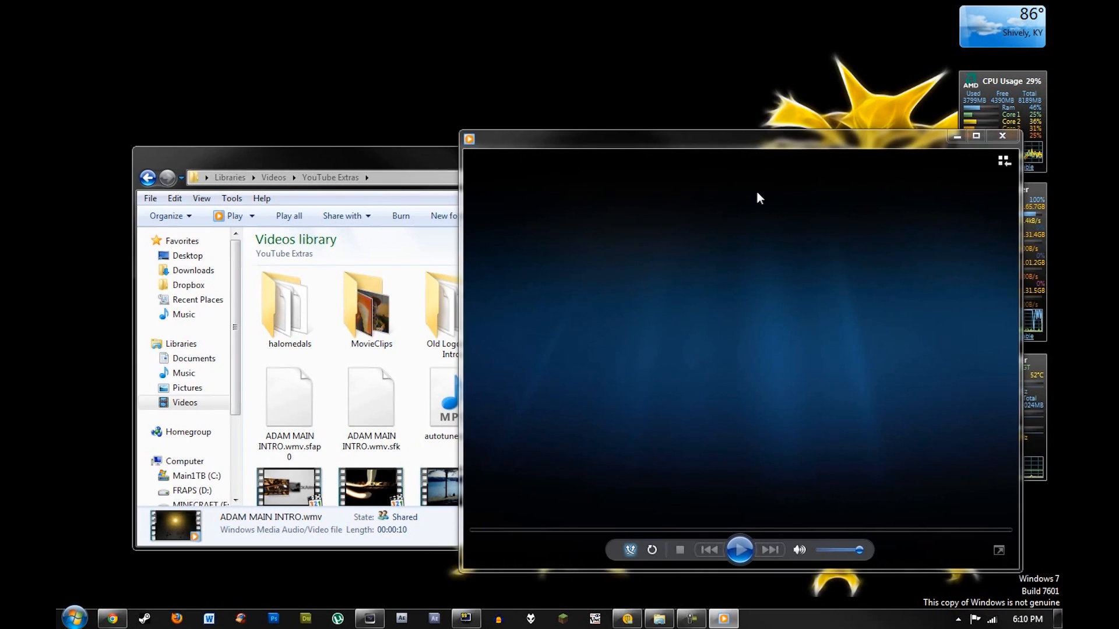
drag(704, 137, 512, 89)
double_click(511, 85)
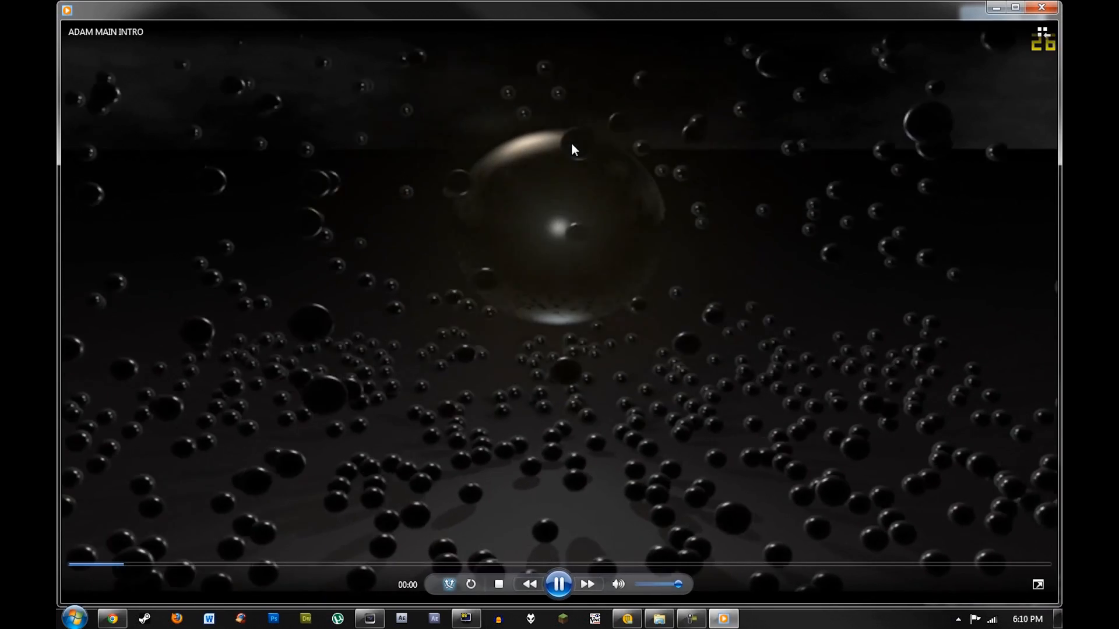
double_click(571, 143)
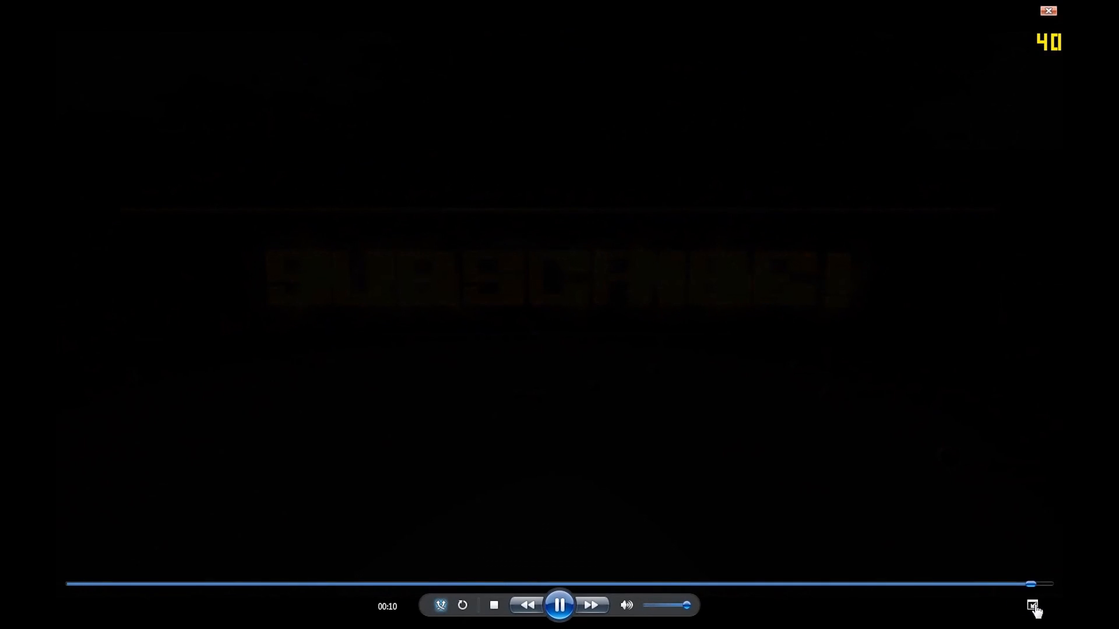
click(1032, 604)
click(1041, 7)
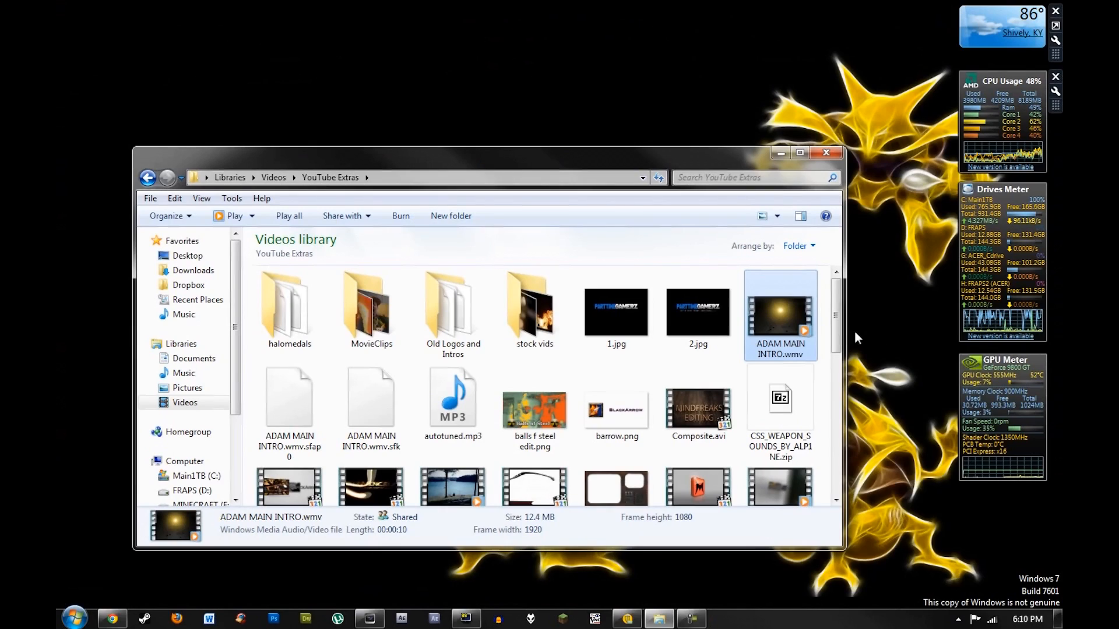
Step: Examine the frame size, data rate, frame rate, audio and file details in the properties of ADAM MAIN INTRO.wmv
right_click(780, 317)
click(824, 598)
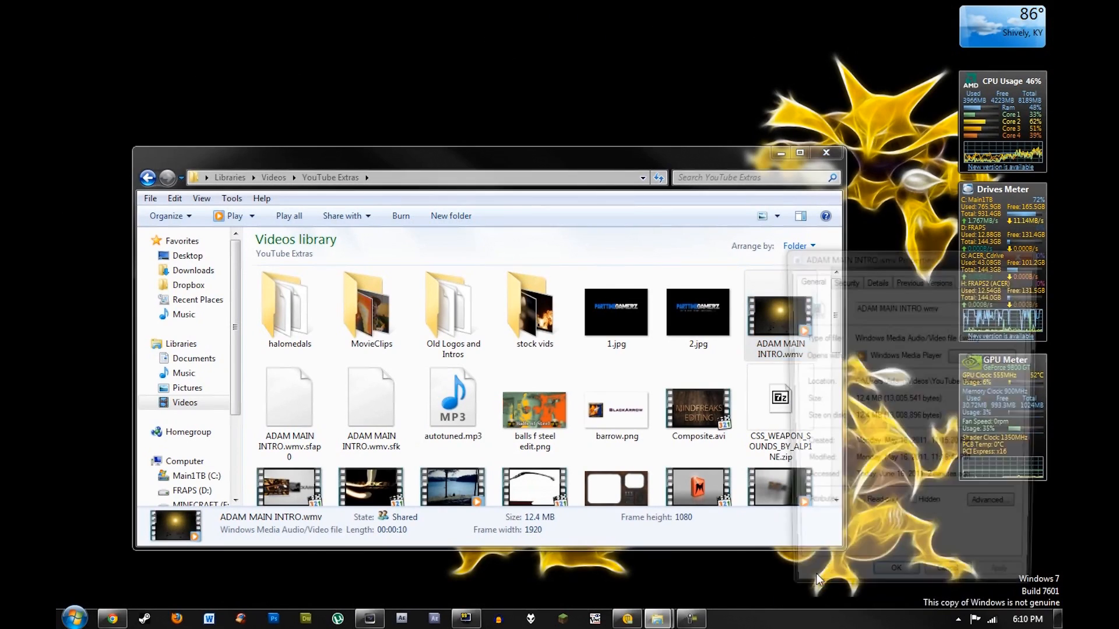
click(875, 279)
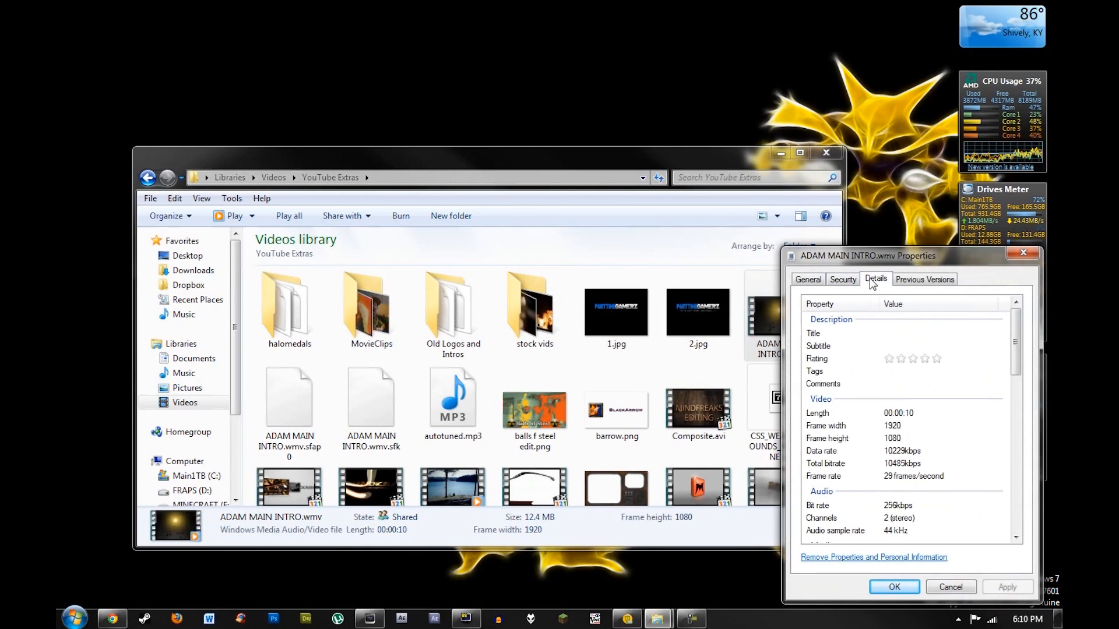
click(902, 430)
click(902, 441)
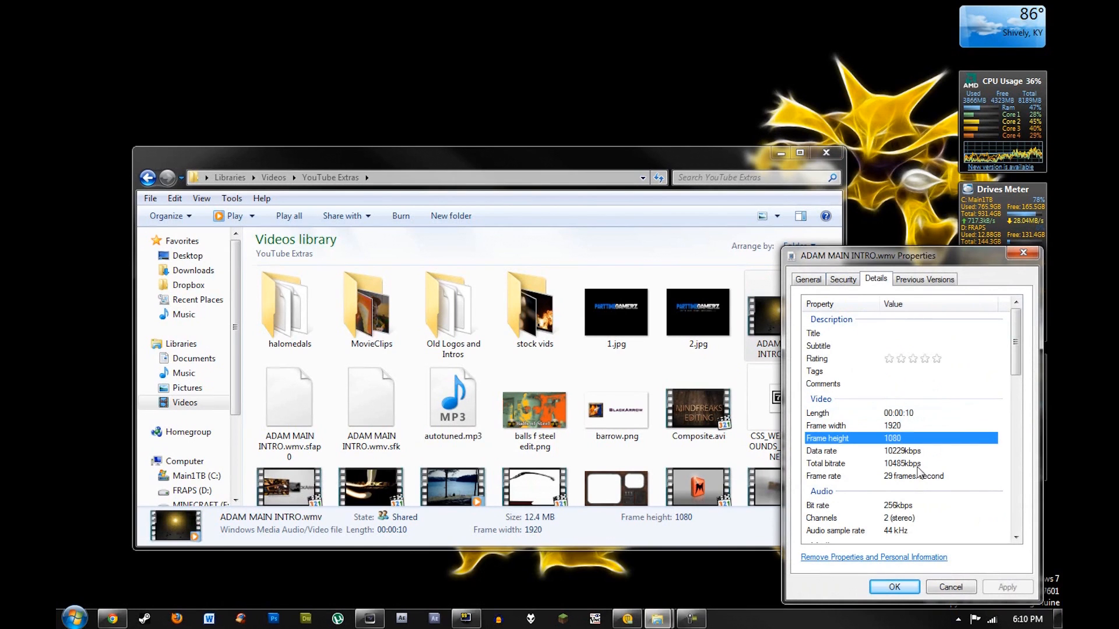
click(910, 453)
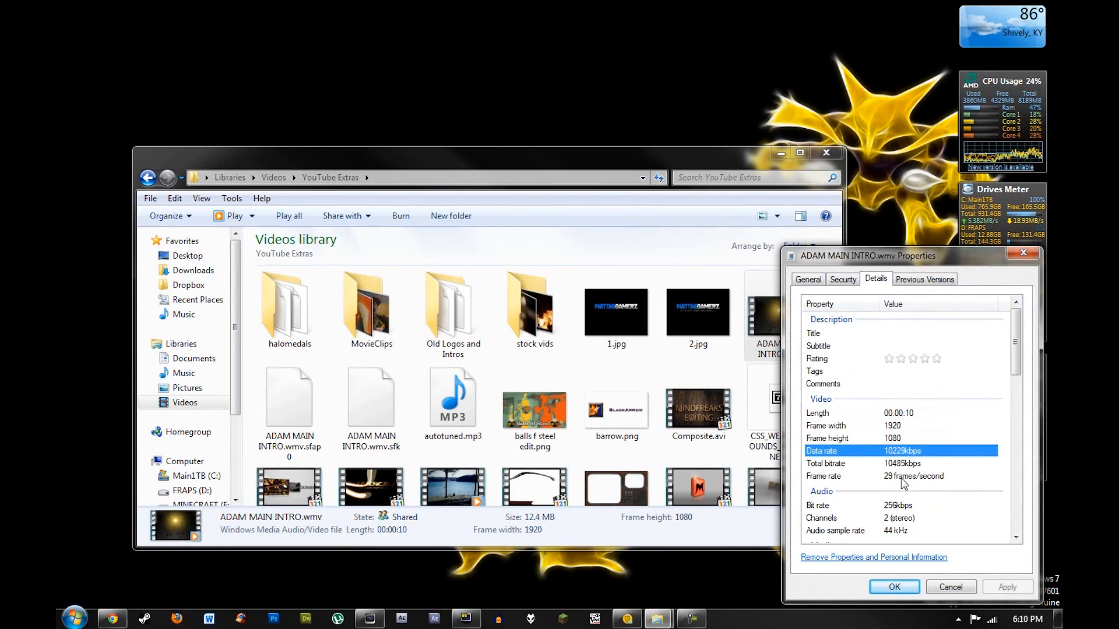
click(902, 478)
scroll(903, 487, down, 1)
key(Down)
key(Down)
key(Down)
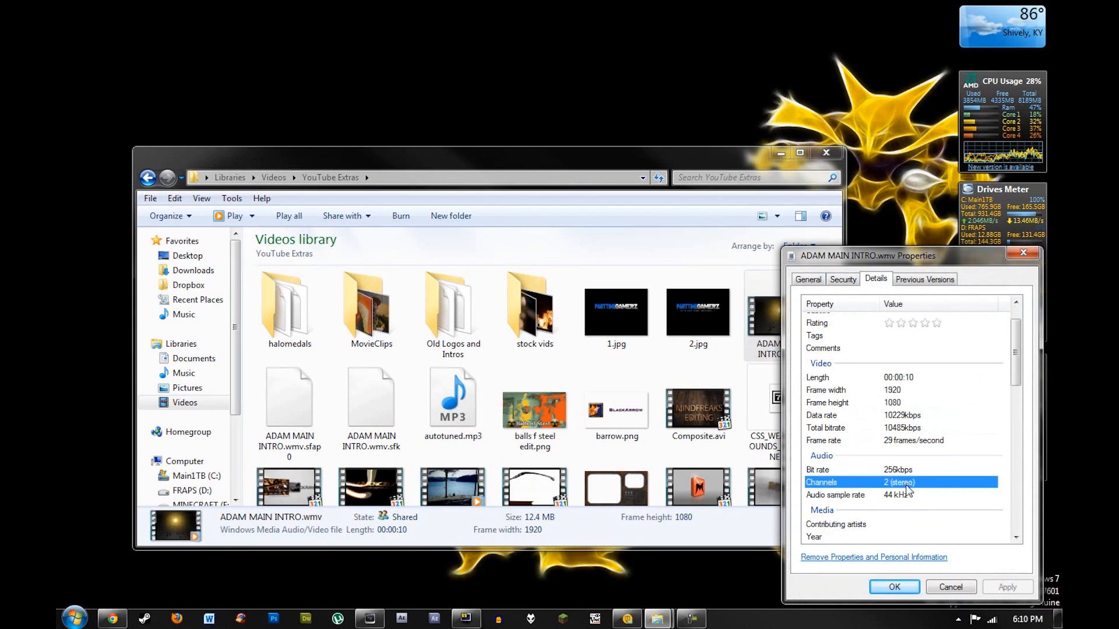
scroll(904, 496, down, 6)
scroll(905, 505, down, 5)
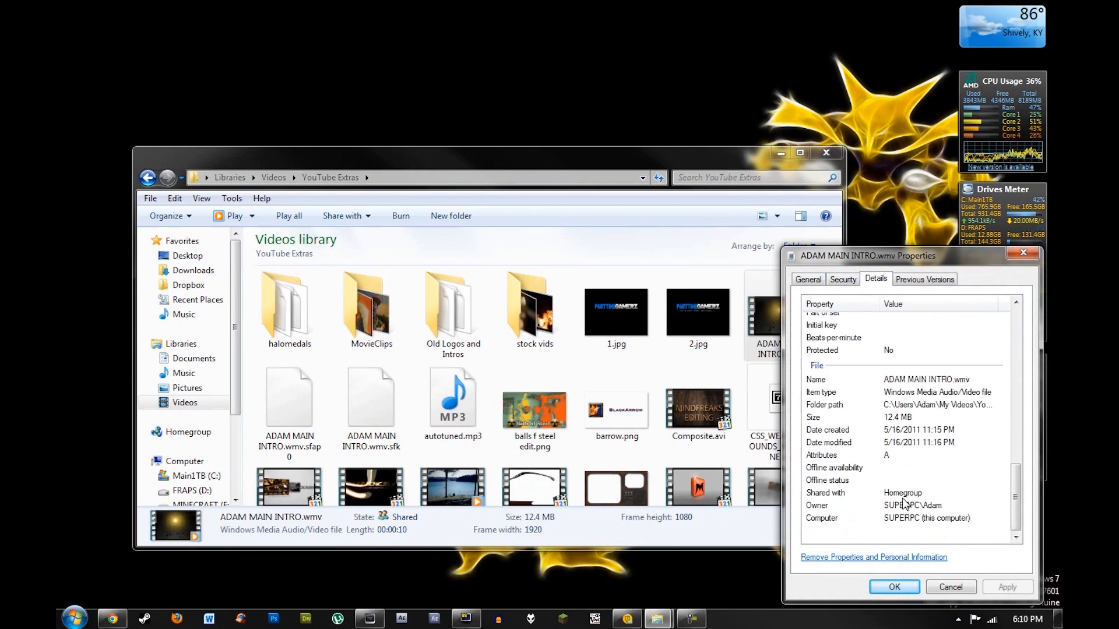
click(894, 586)
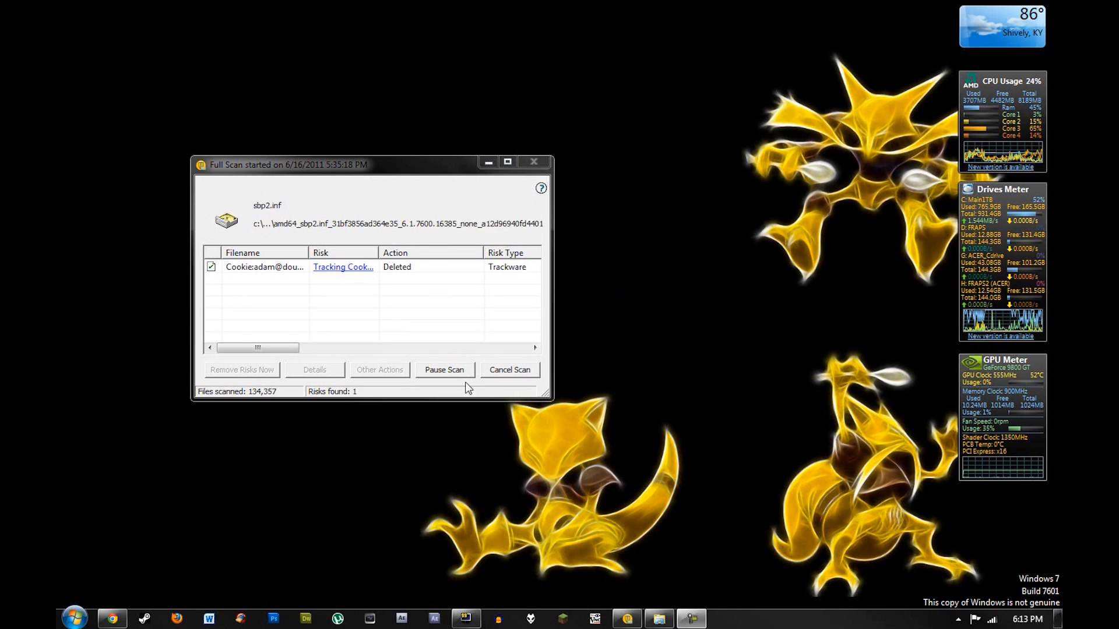
Step: Pause the running full antivirus scan and minimize its window
click(445, 369)
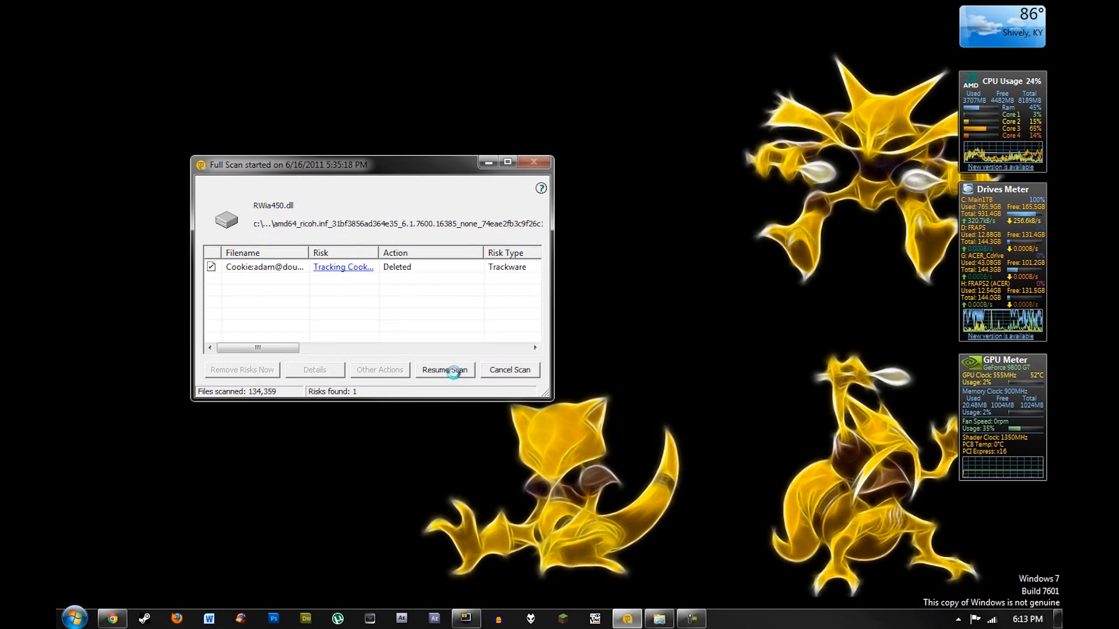
click(487, 163)
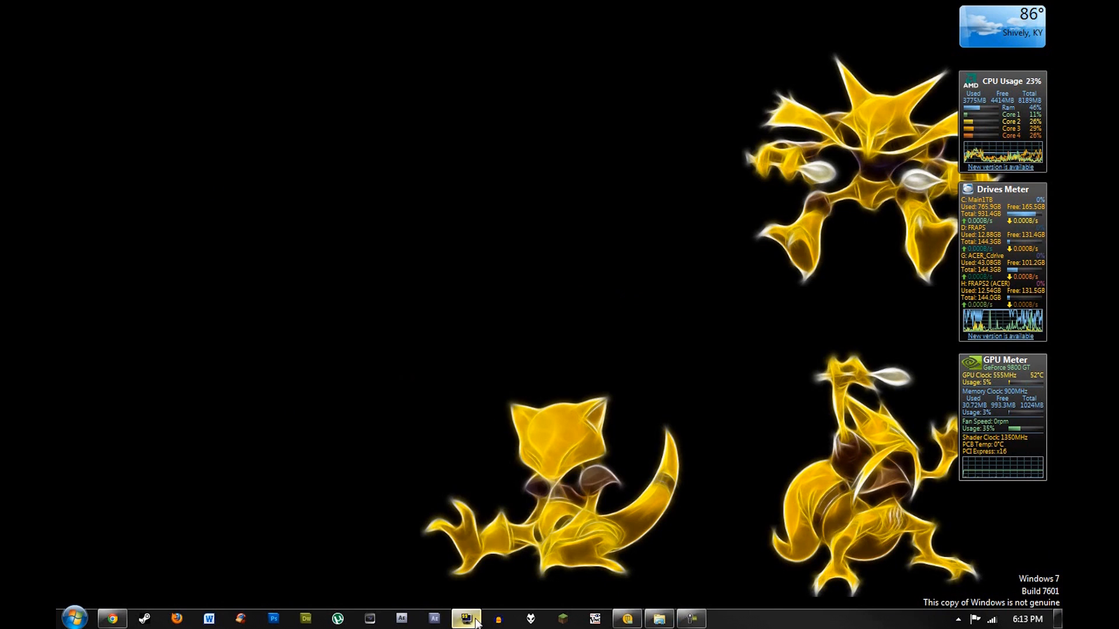
Step: Switch to Fraps, turn off external input recording for movies and select 60 fps video capture
click(476, 623)
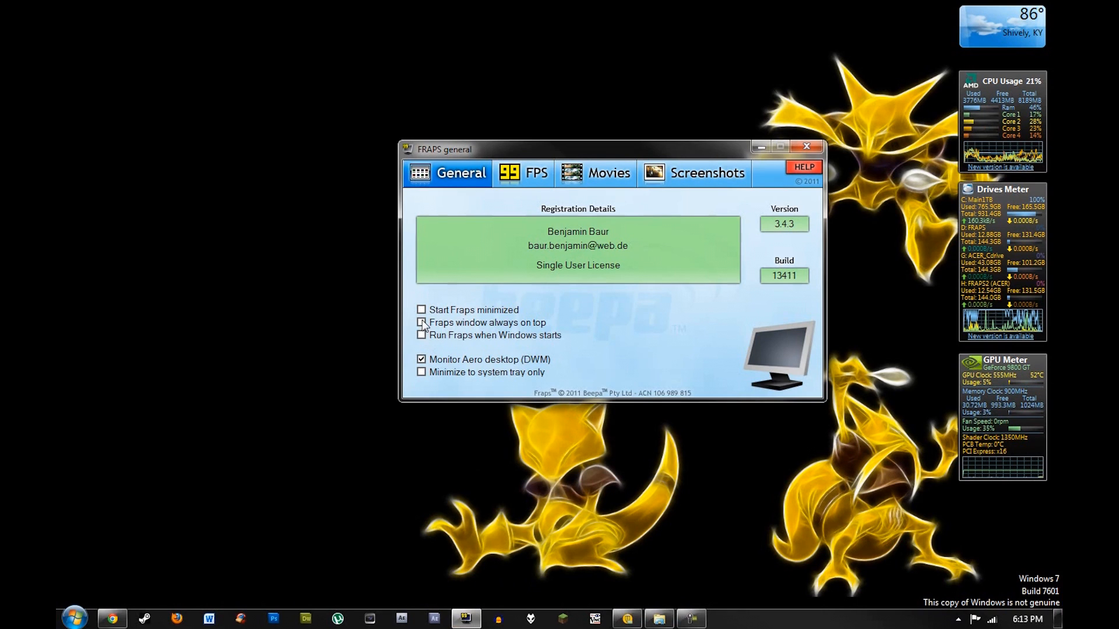
click(521, 174)
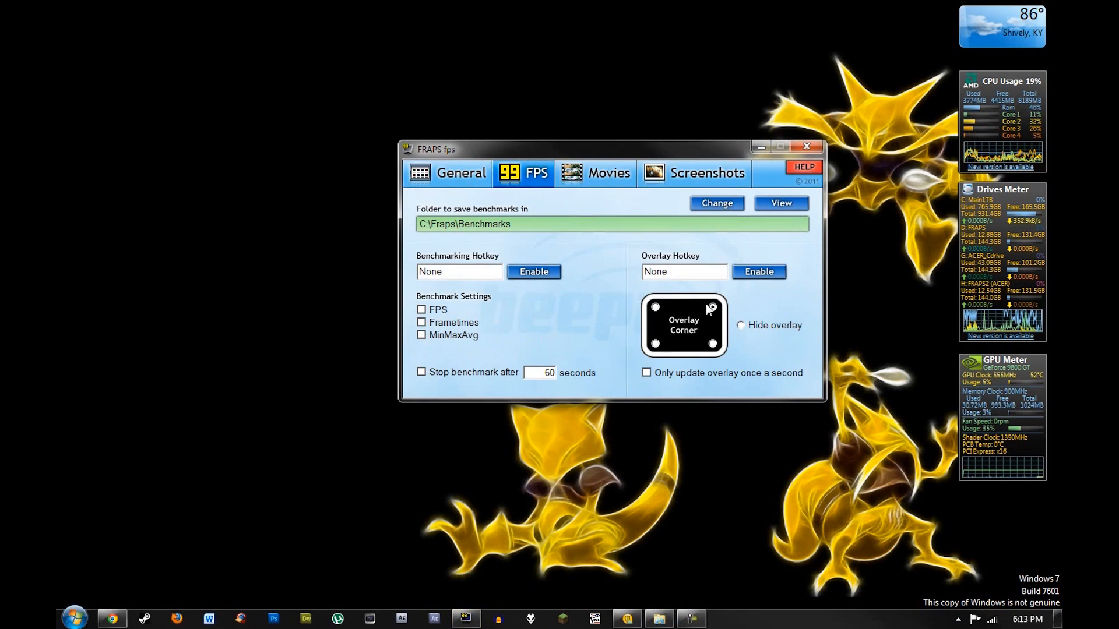
click(606, 176)
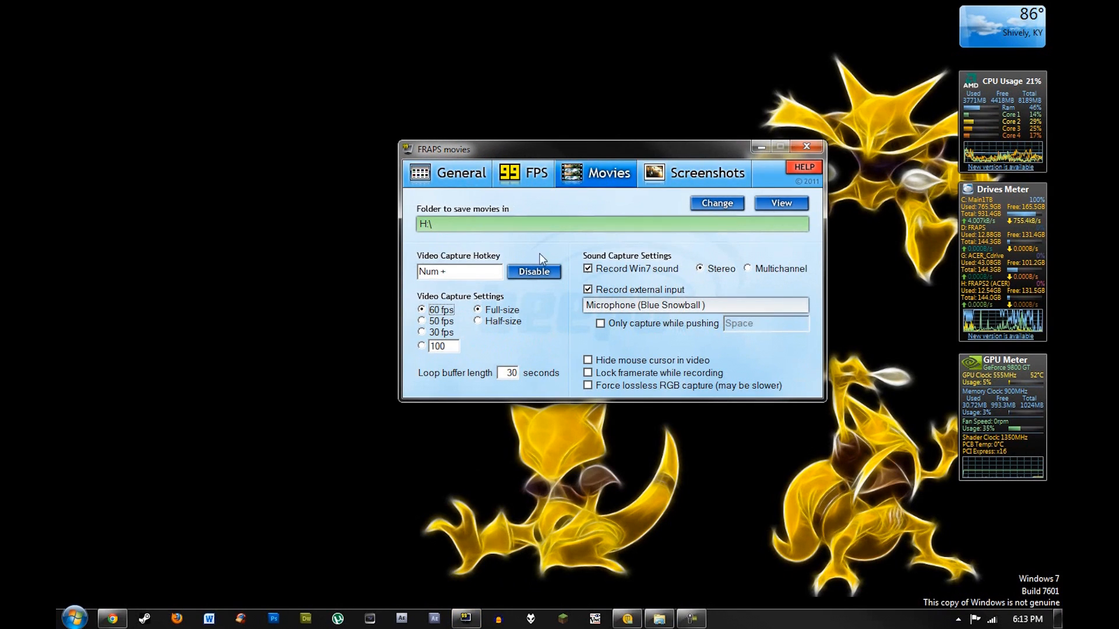
click(609, 285)
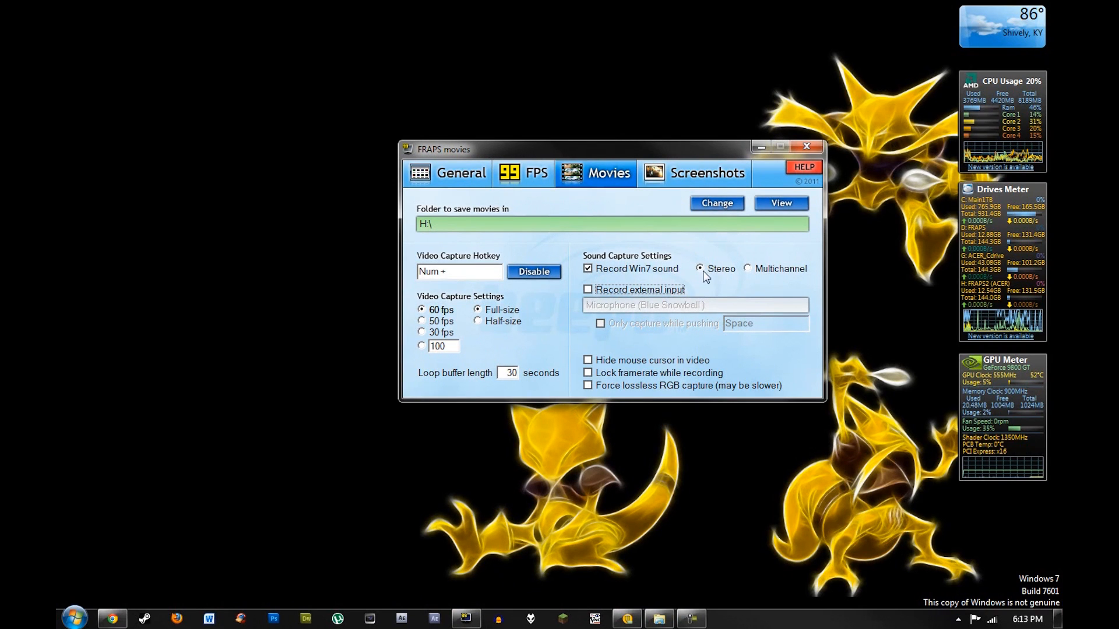
click(428, 315)
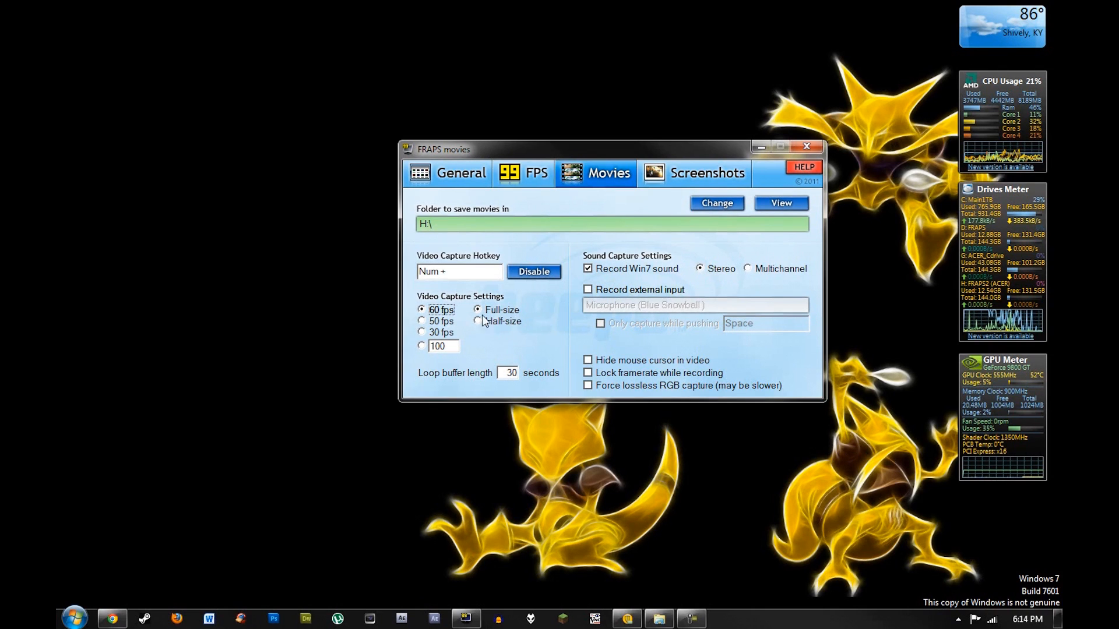
Step: Confirm the FRAPS2 (ACER) (H:) drive as the folder for saved movies and look at its contents
click(714, 205)
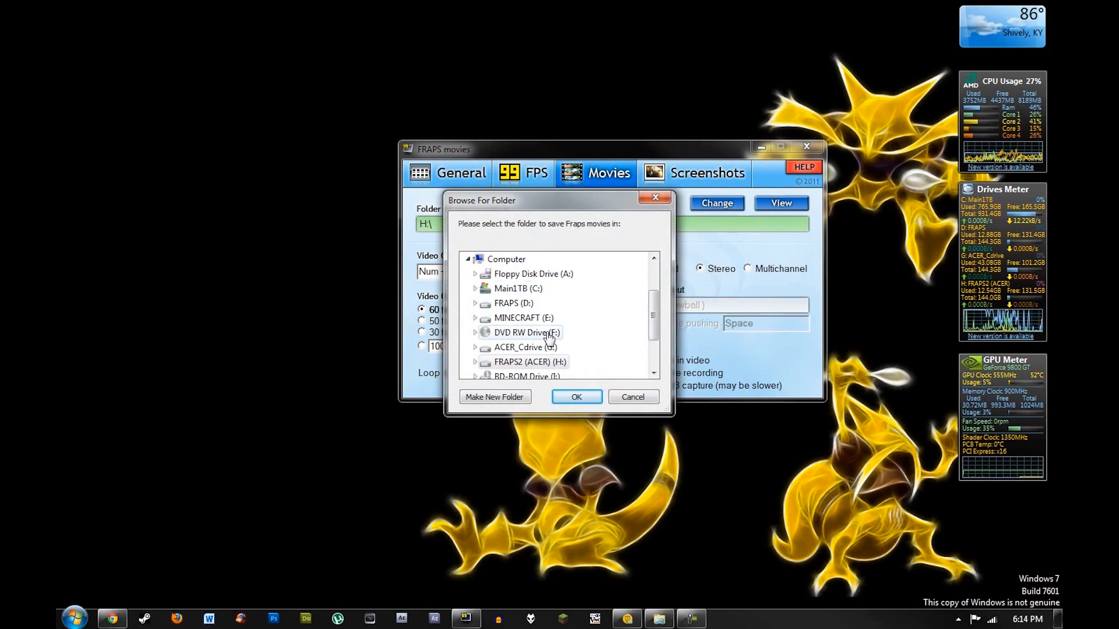
click(577, 396)
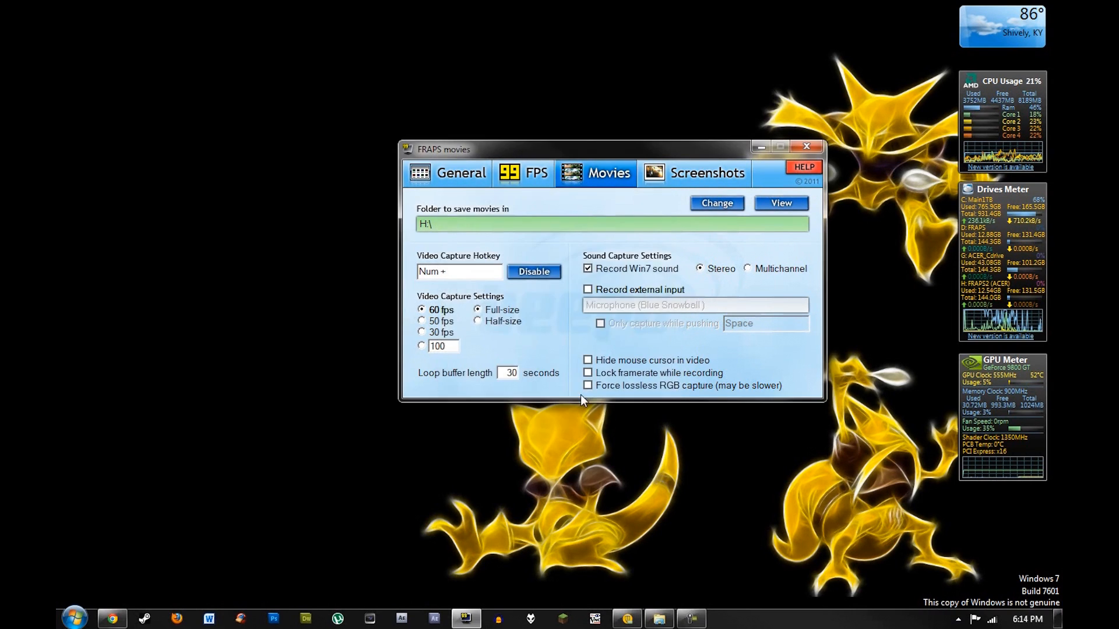
click(773, 204)
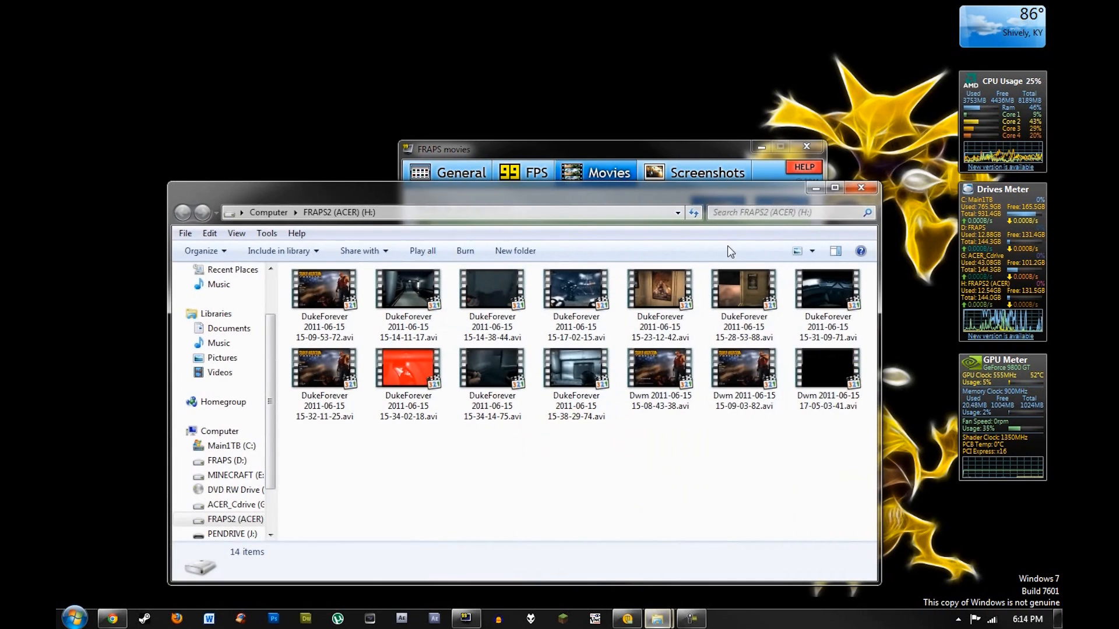
click(860, 187)
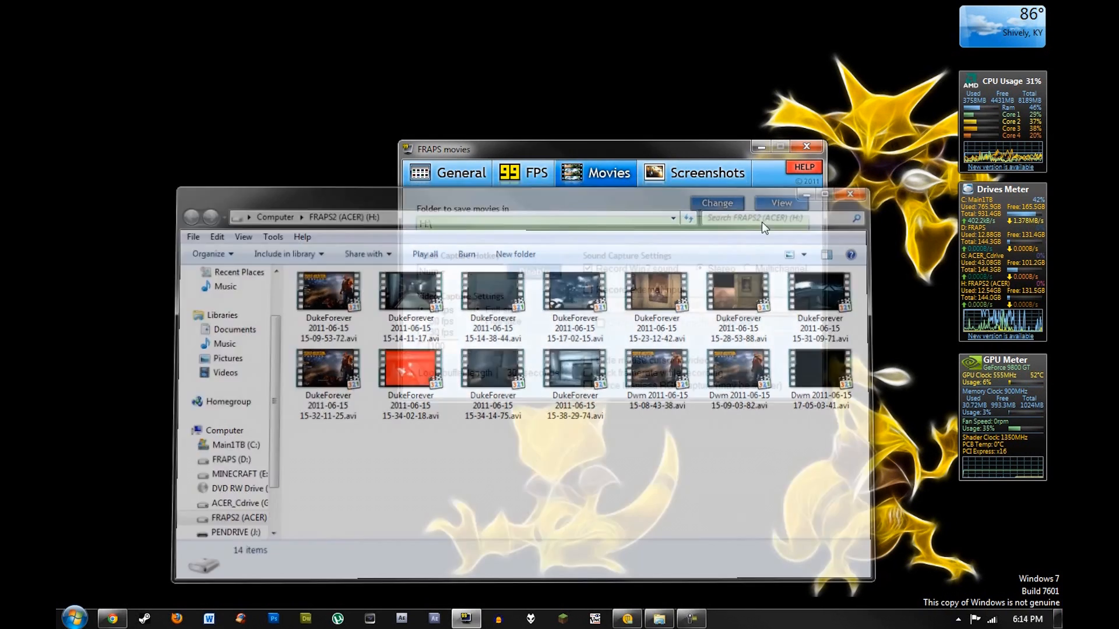
click(458, 272)
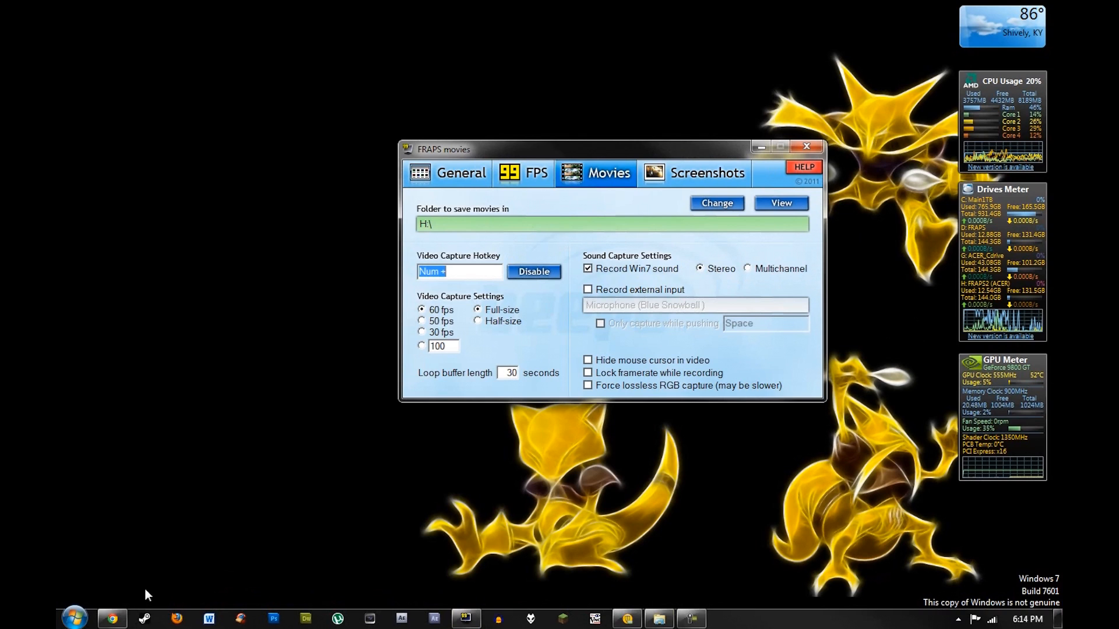
right_click(150, 622)
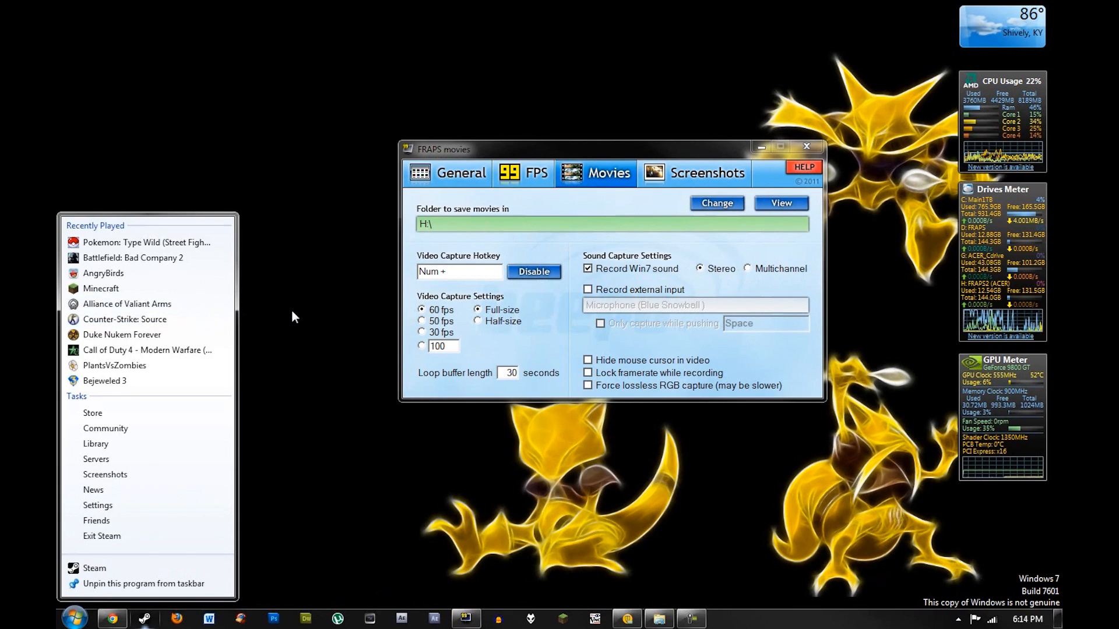
click(691, 619)
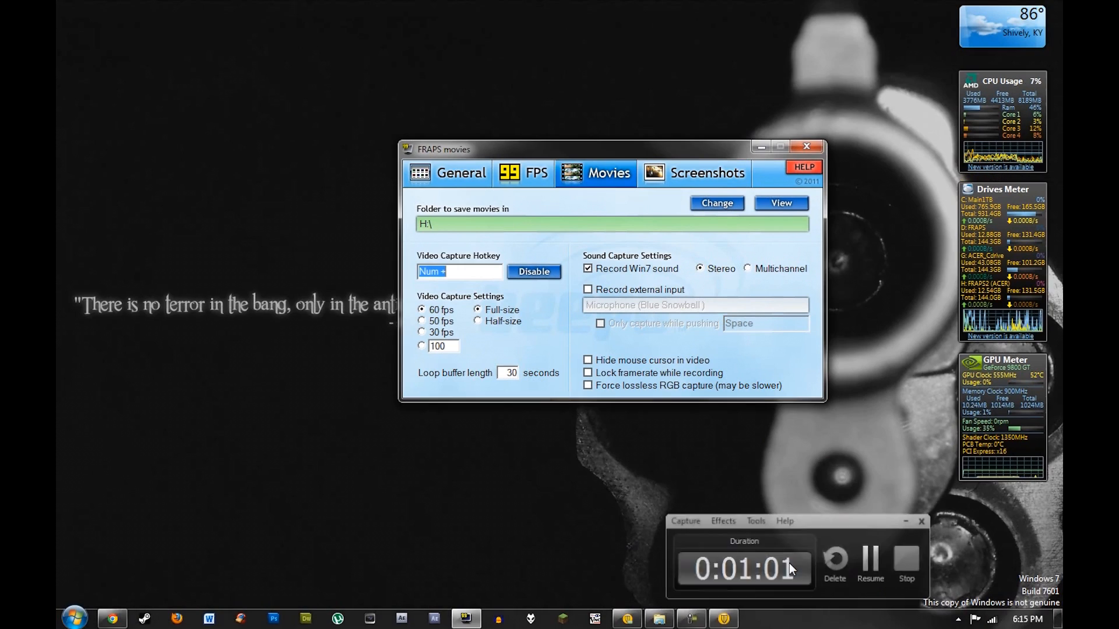
Step: Launch Minecraft from Steam's recently played games, maximize its launcher and log in with the remembered account
right_click(146, 619)
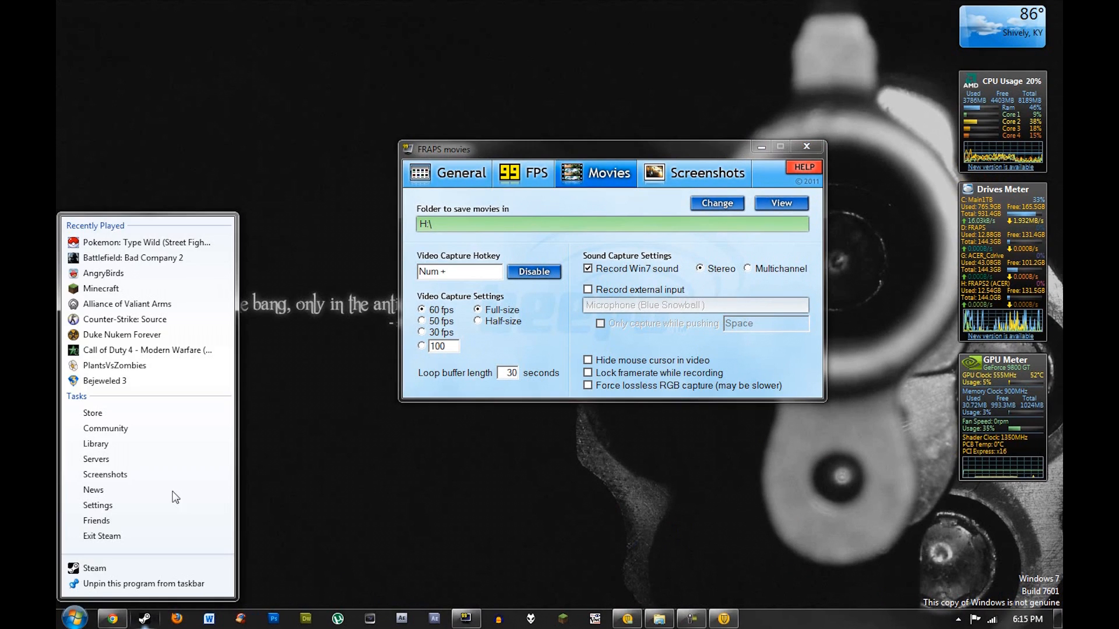
click(105, 289)
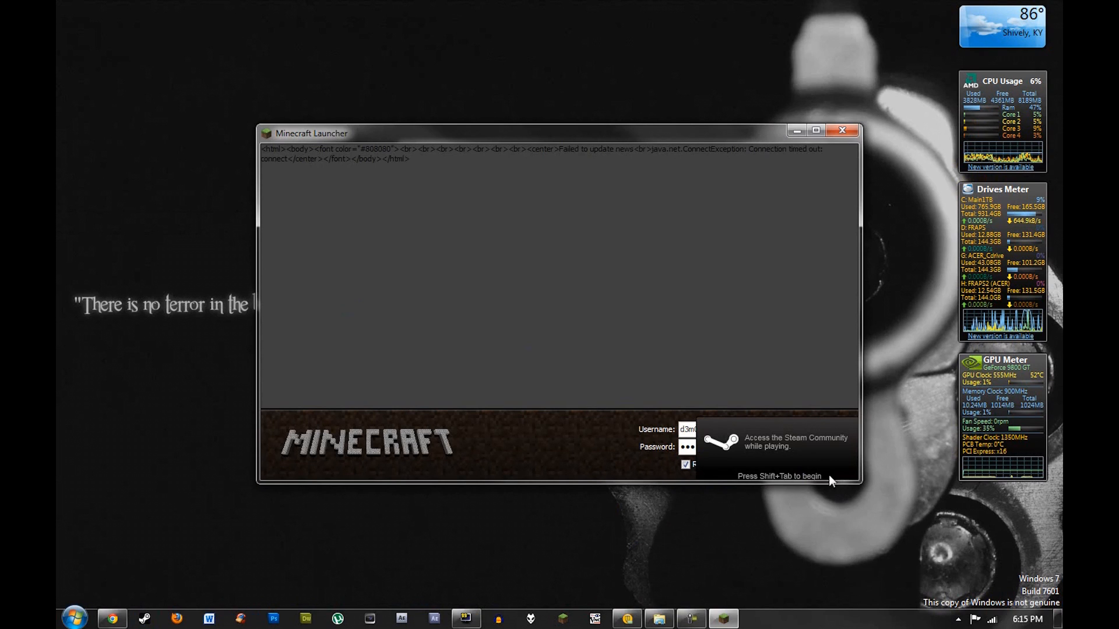
double_click(750, 132)
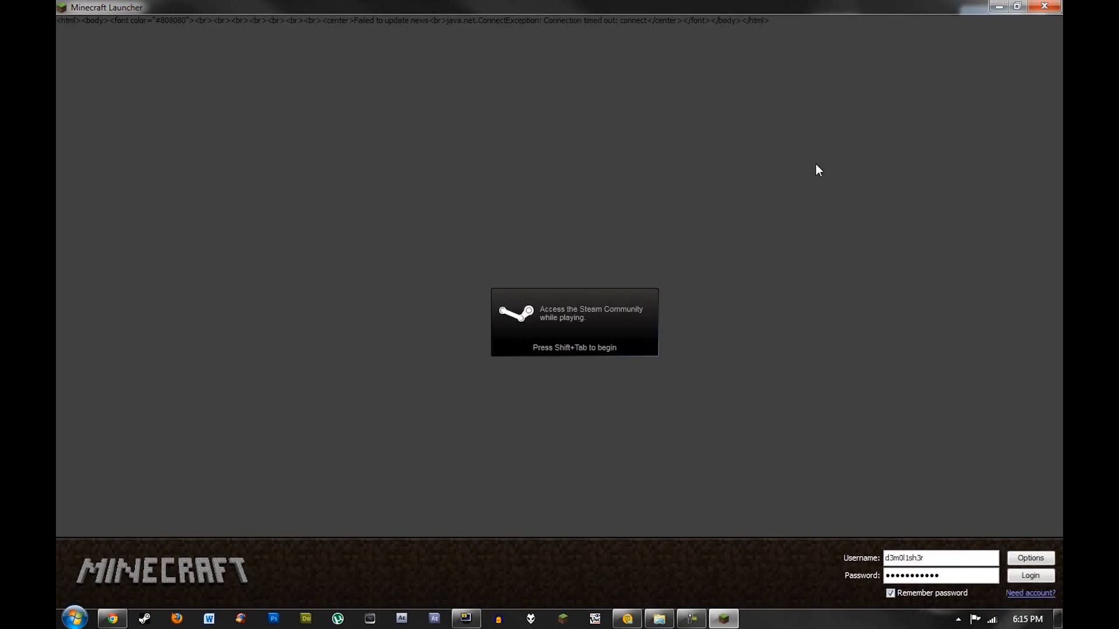
click(1024, 578)
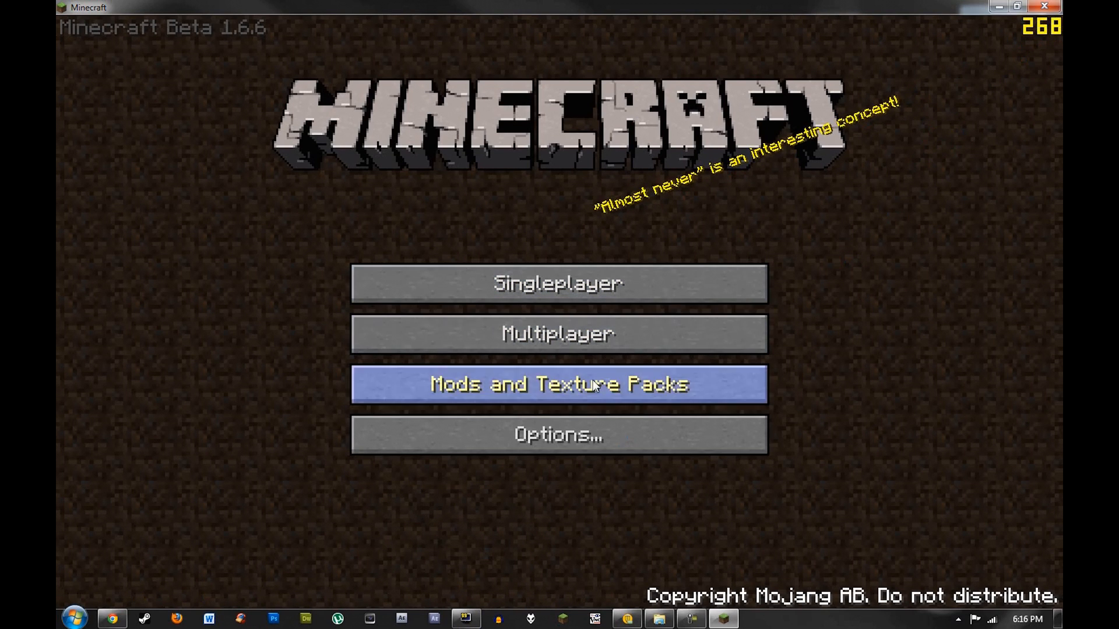
Step: Set Minecraft's GUI scale to Small in the video settings and return to the title screen
click(561, 431)
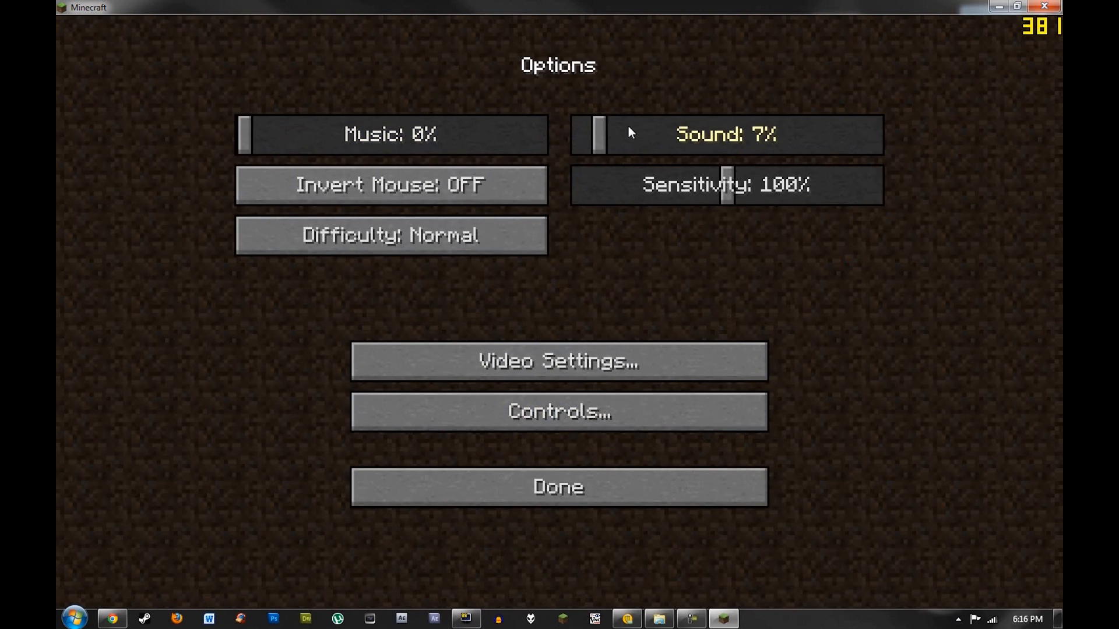
click(607, 368)
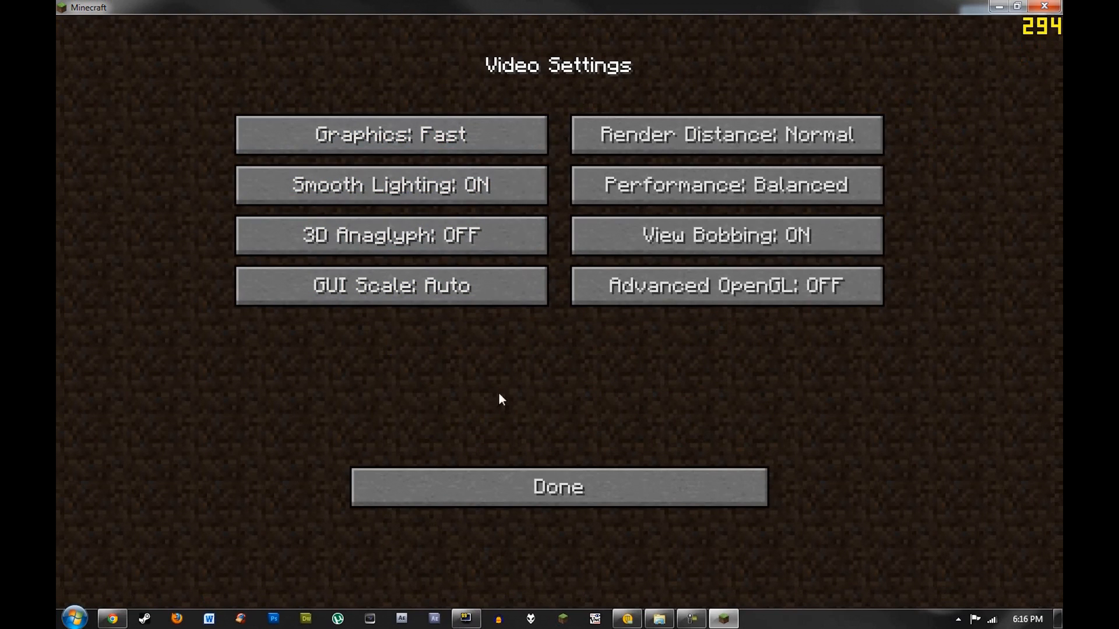
click(460, 294)
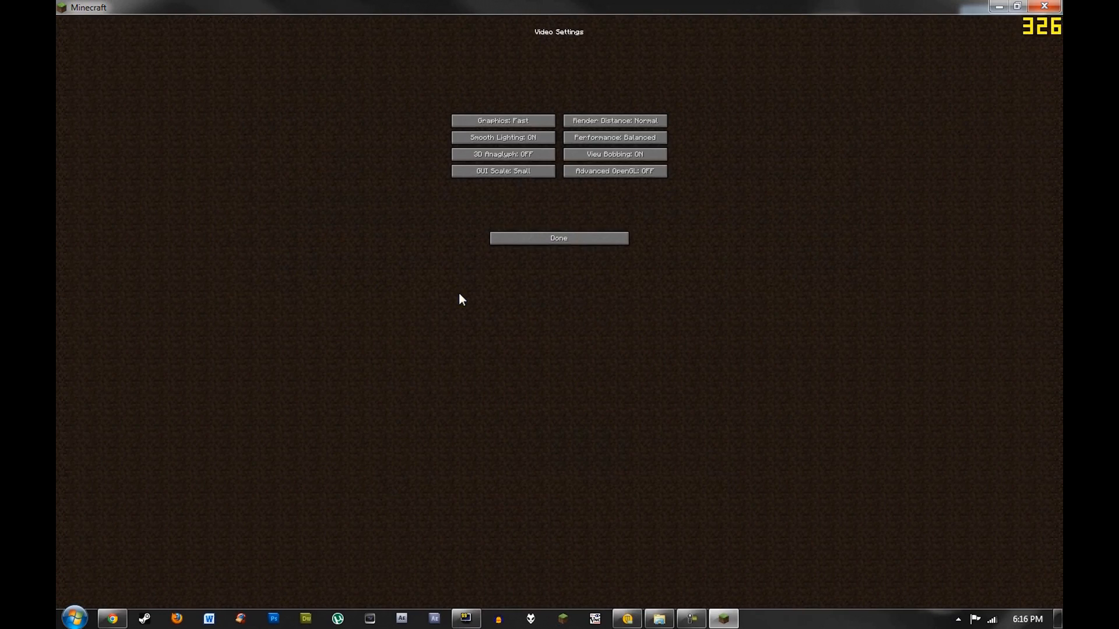
click(513, 173)
click(482, 228)
click(481, 270)
click(562, 236)
click(561, 239)
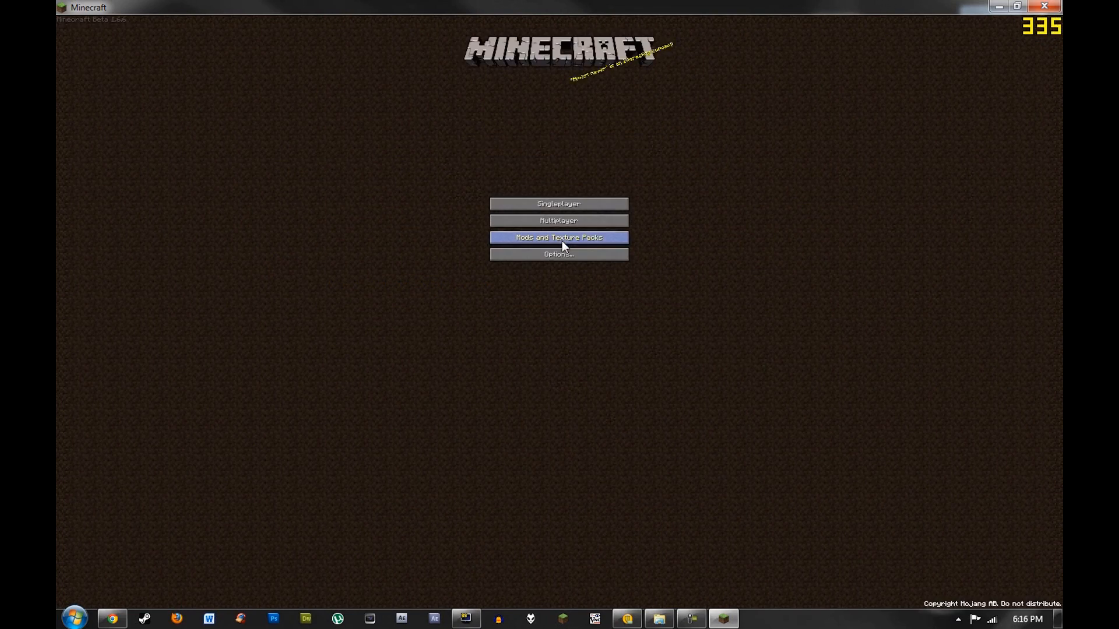
Step: Load the singleplayer world "You Got a Friend in Me" and walk around near the pond and trees
click(571, 205)
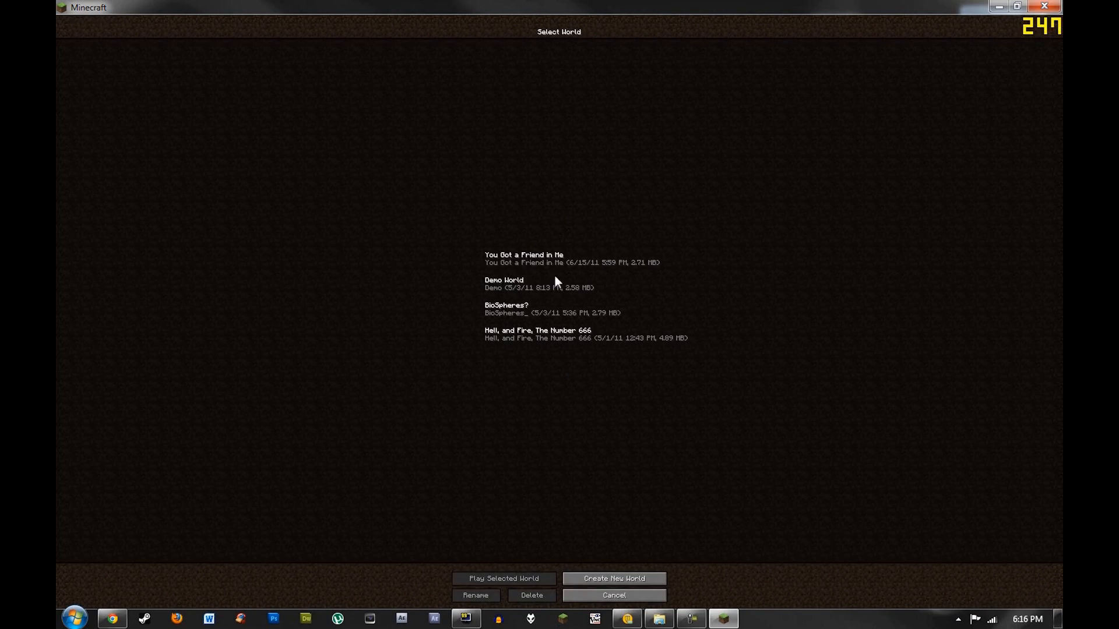
double_click(551, 255)
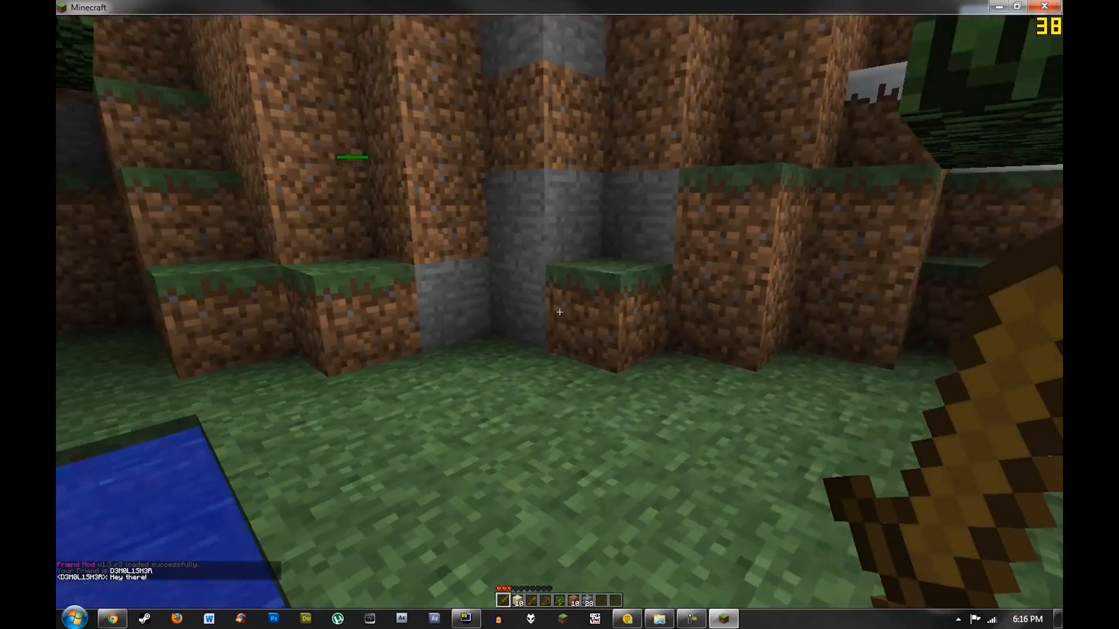
key(w)
key(space)
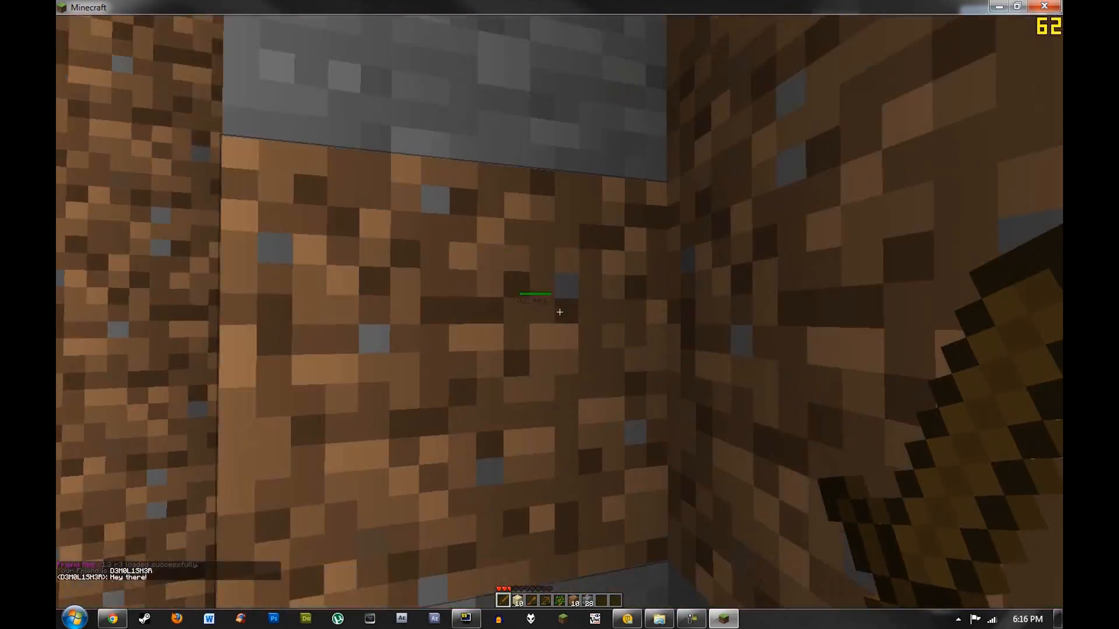
key(w)
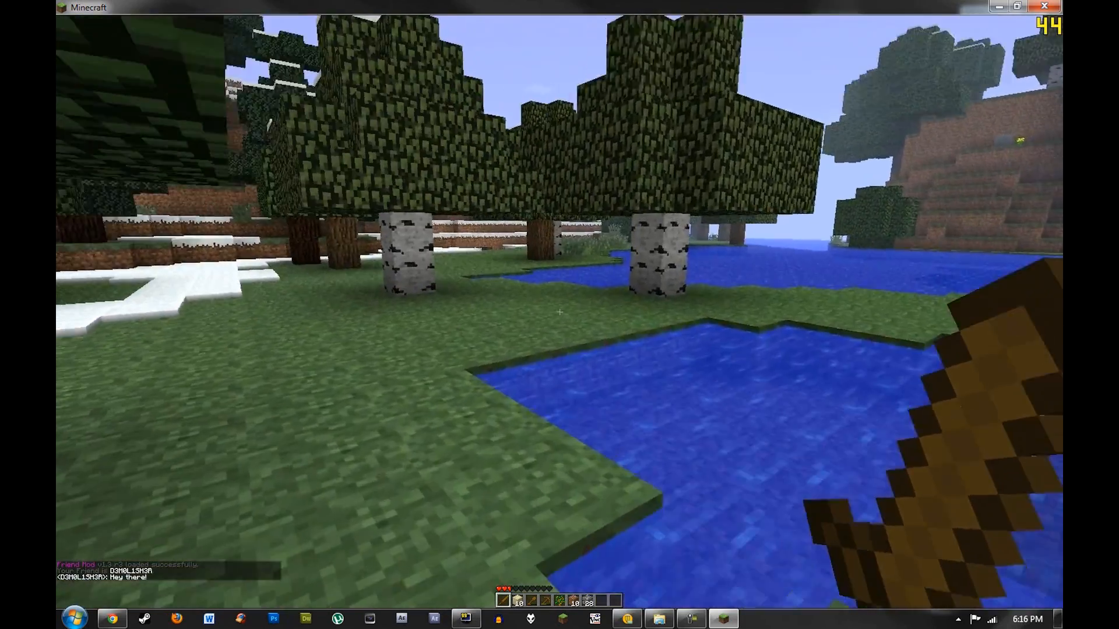
key(w)
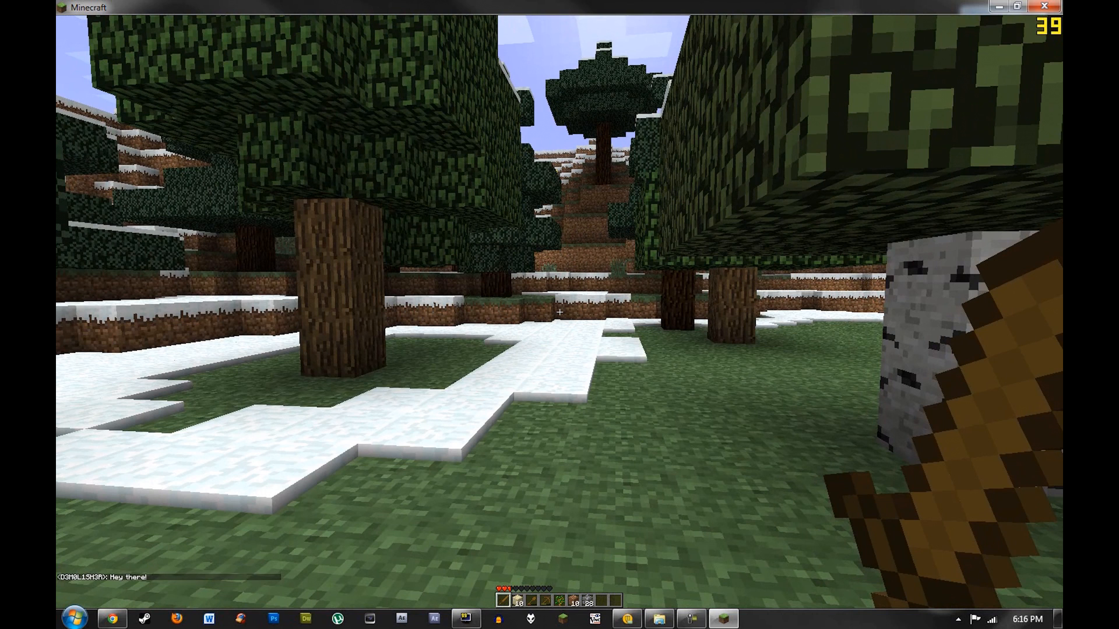
Step: Check the video capture hotkey in Fraps, return to the Minecraft game and record a short clip
key(alt+Tab)
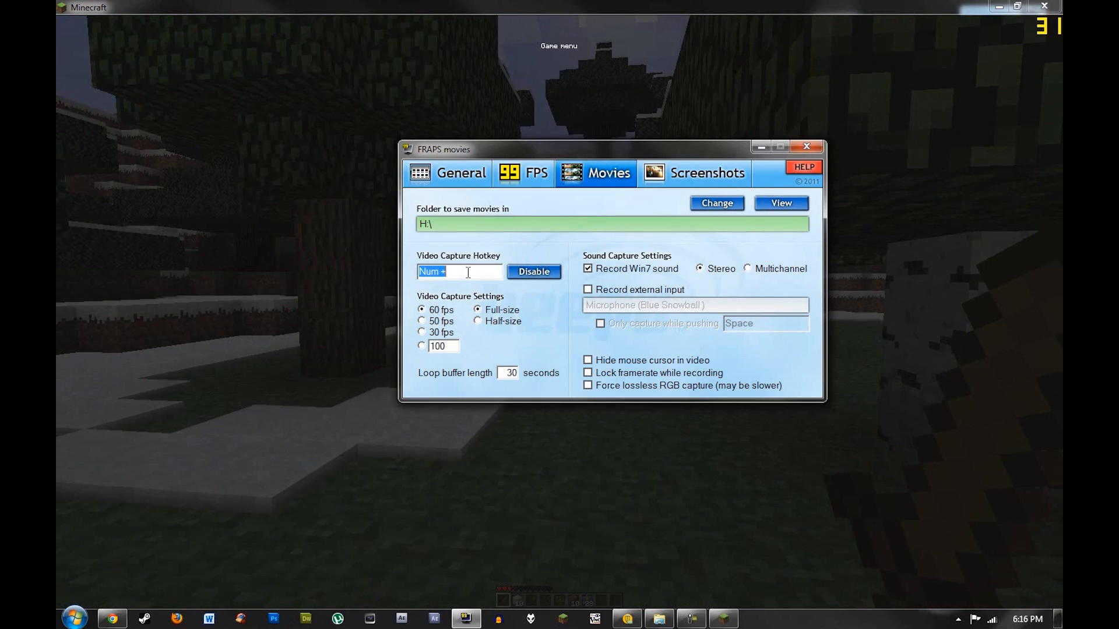
click(915, 274)
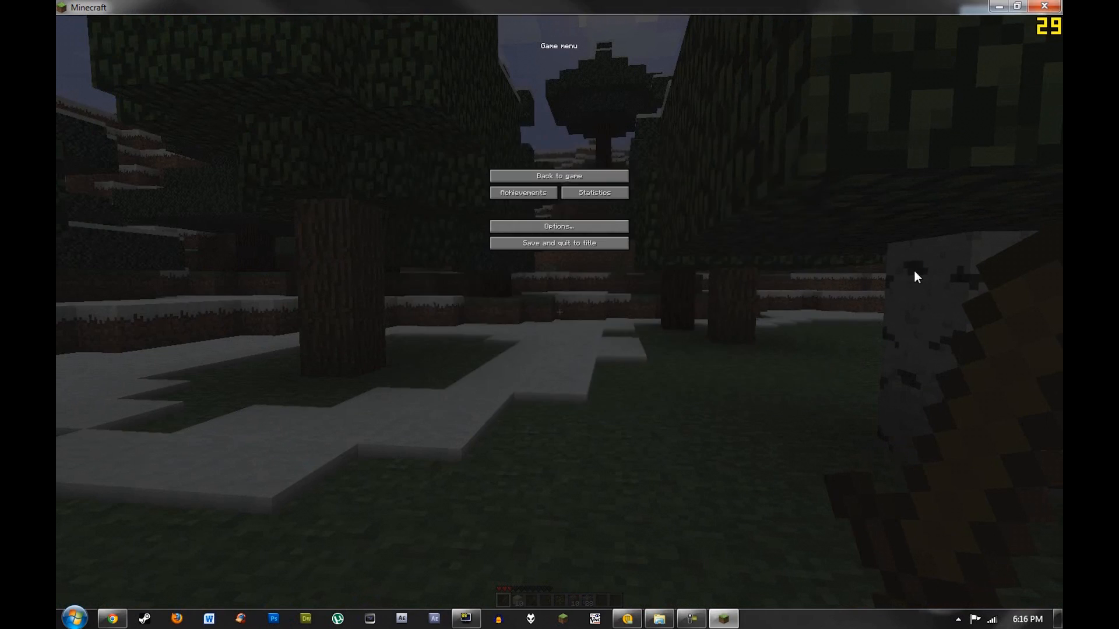
click(604, 178)
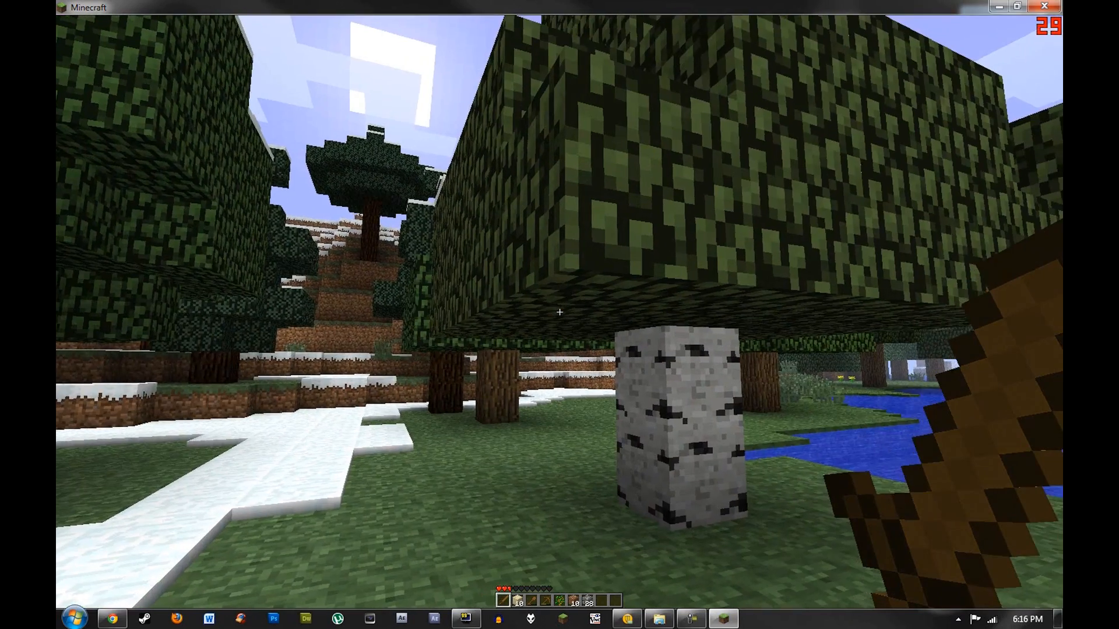
key(Escape)
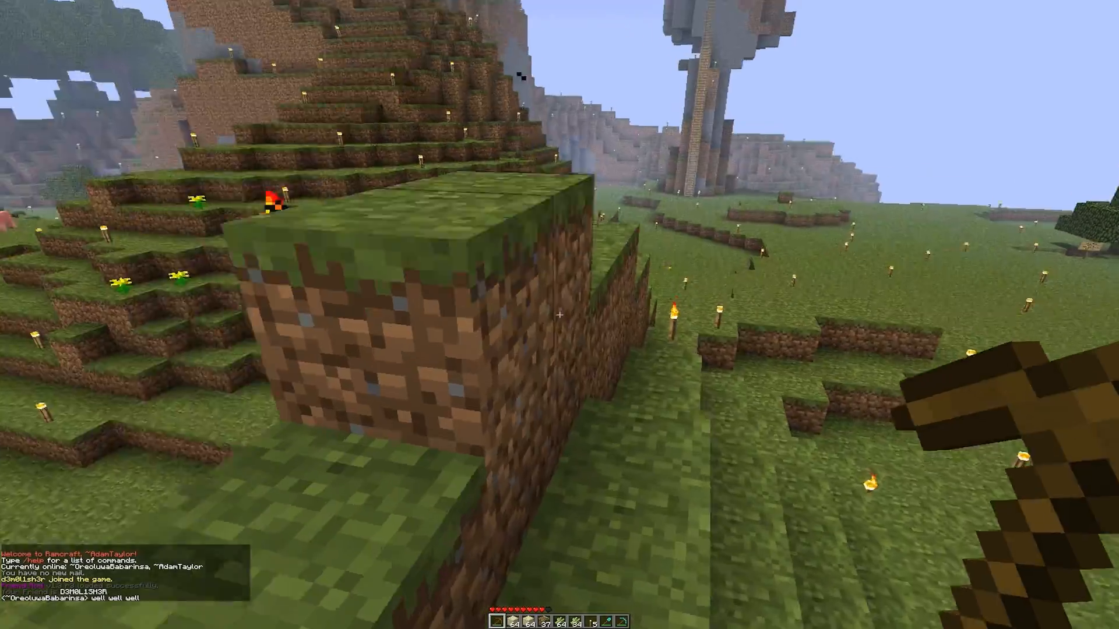
Step: Capture gameplay on the multiplayer server by selecting the diamond tool and travelling across the torch-lit hills towards the giant orange dragon
scroll(559, 315, down, 7)
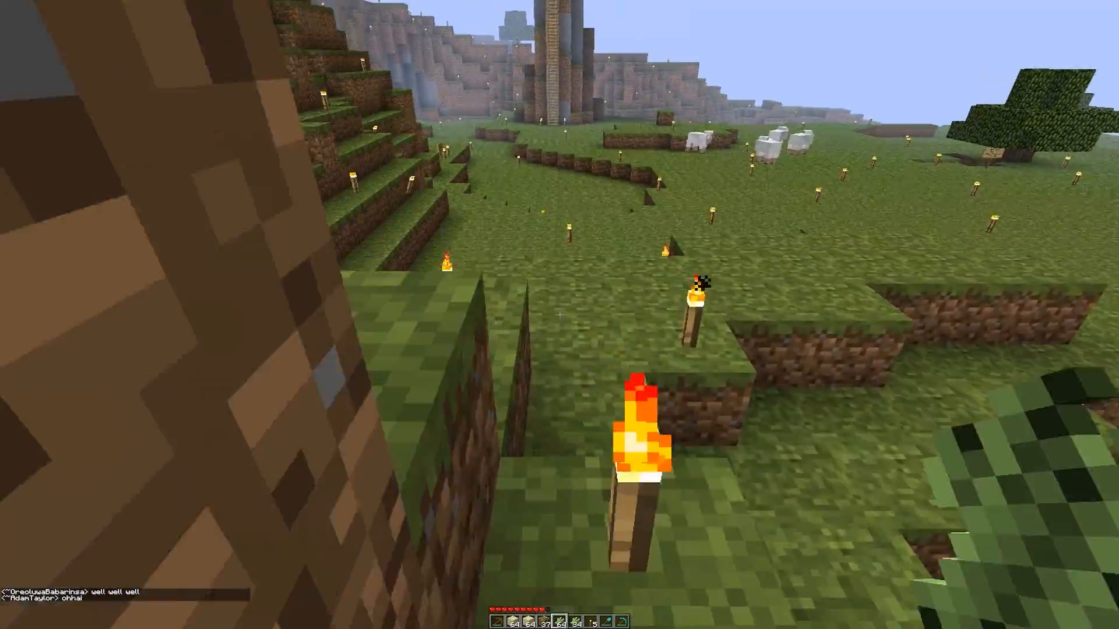
key(w)
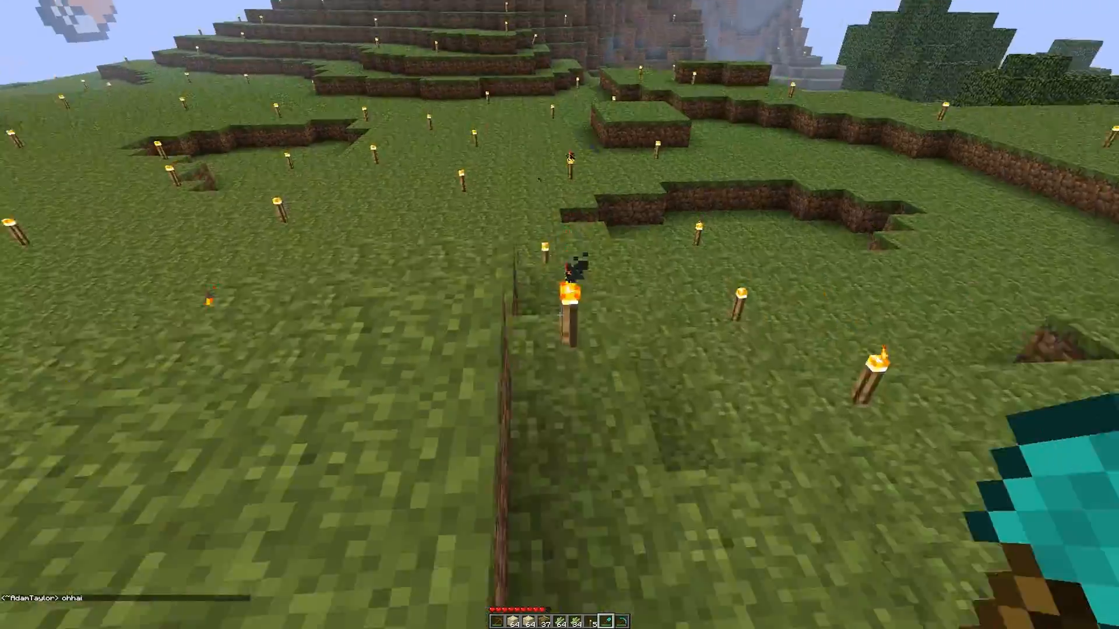
key(w)
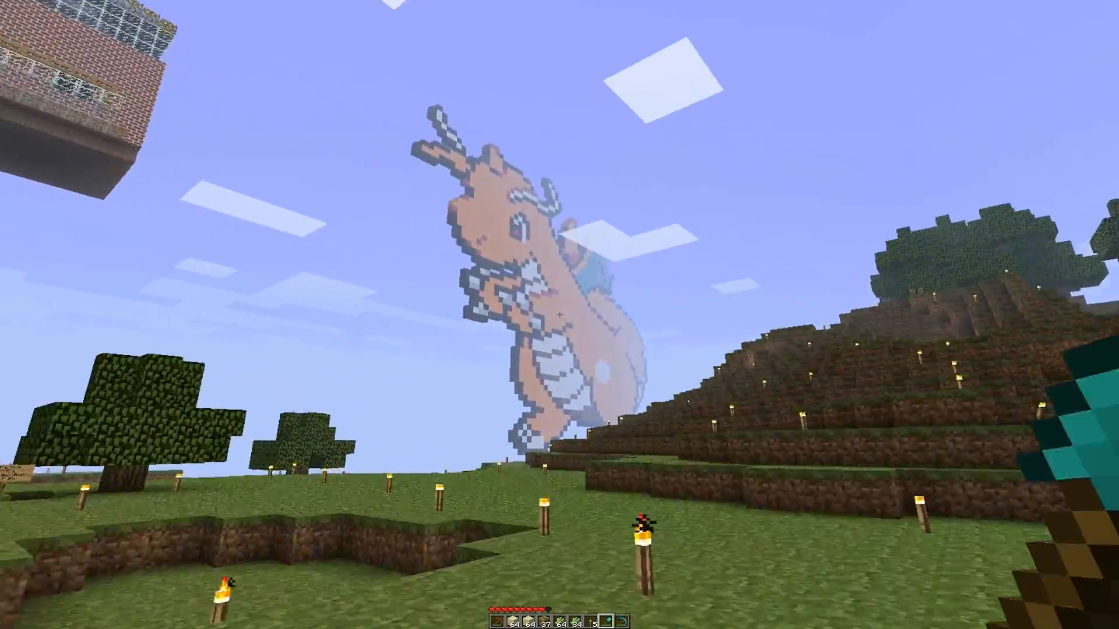
key(w)
key(space)
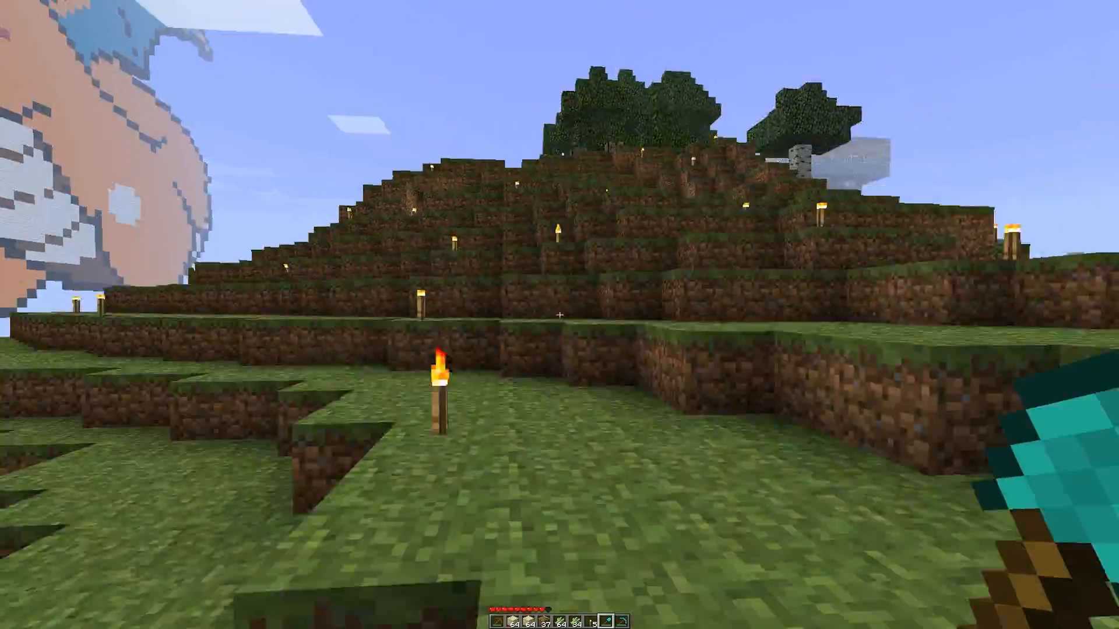
key(space)
key(w)
key(space)
key(w)
key(space)
key(space)
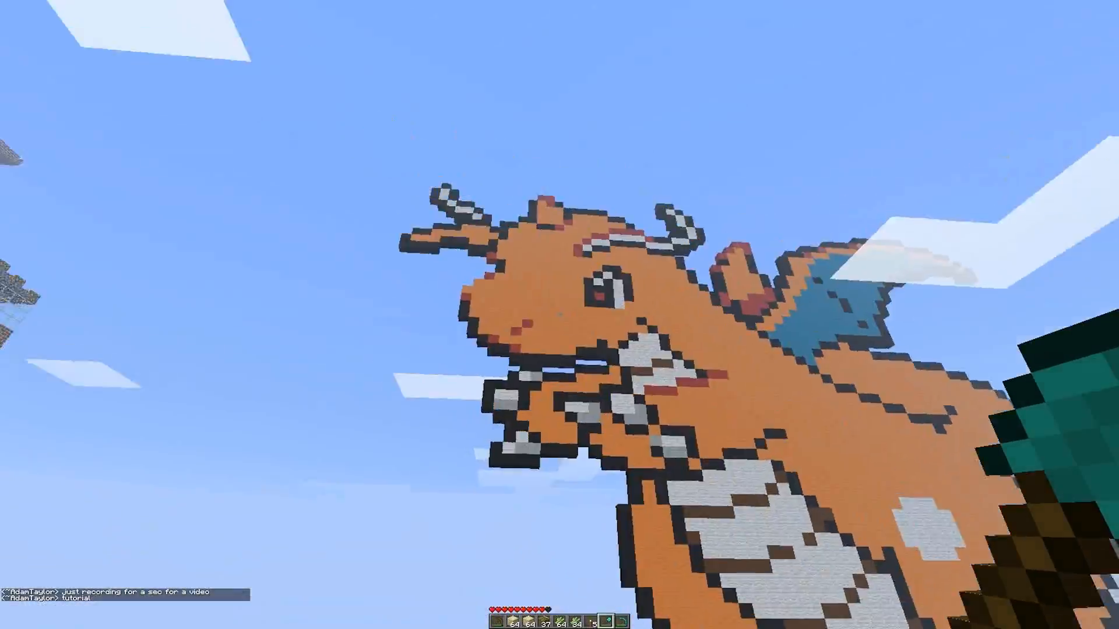
click(559, 315)
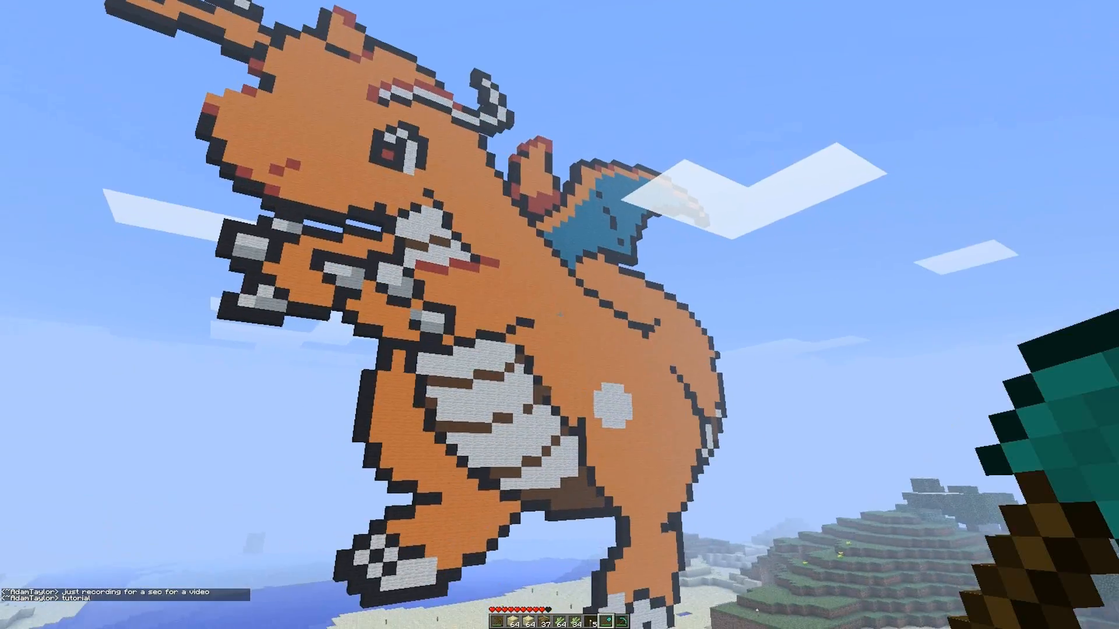
Step: Teleport onto the dragon pixel art with /jumpto, and run /jumpto again from there at another target
key(slash)
text(jumpto)
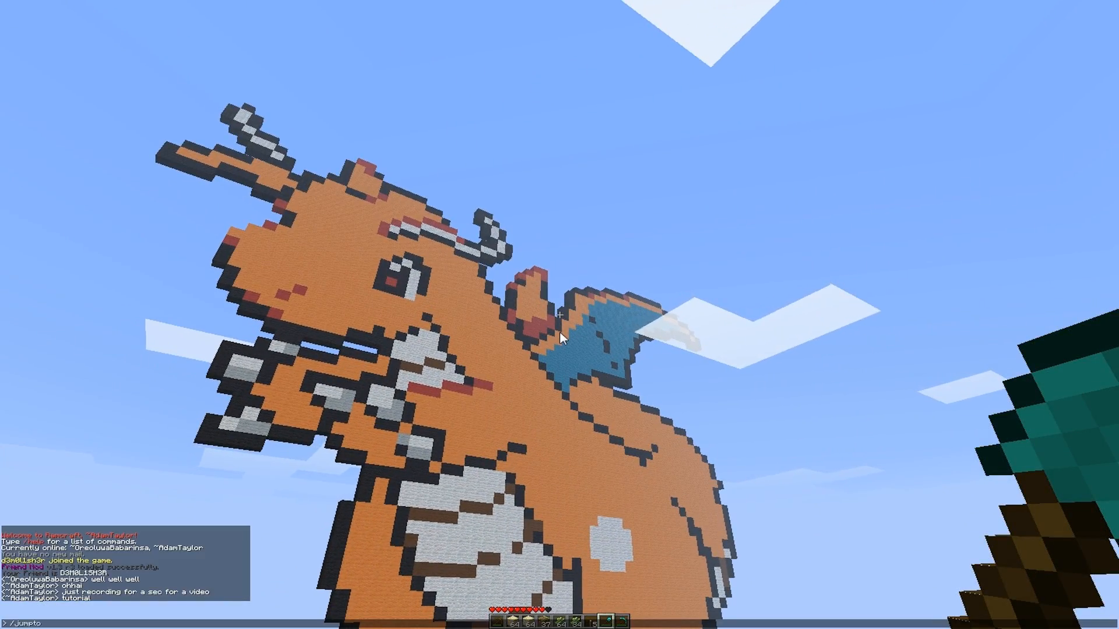
key(Return)
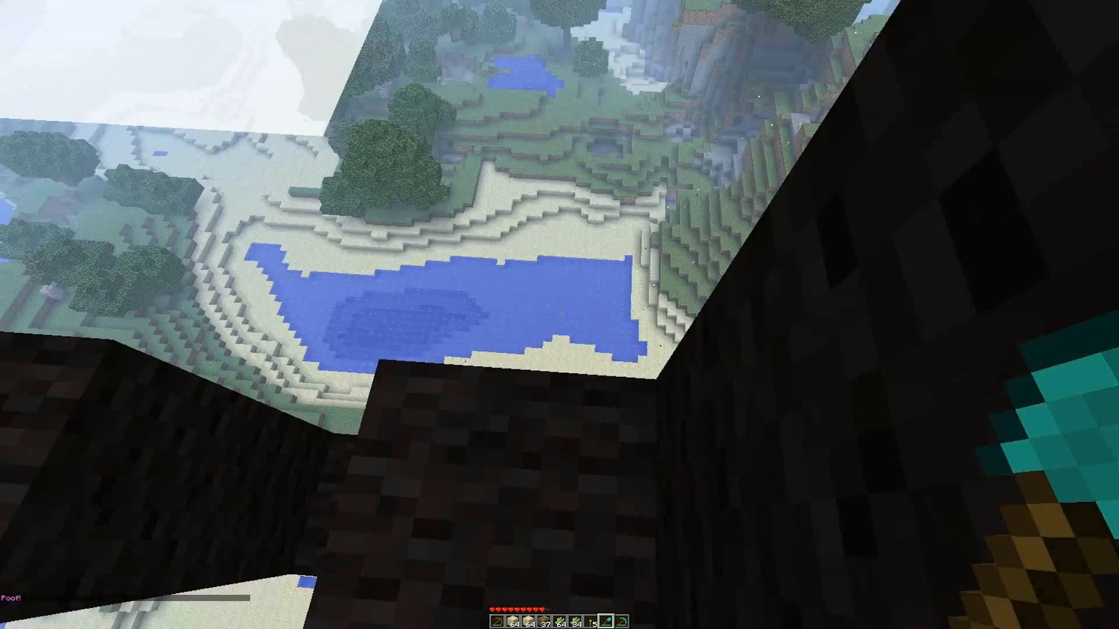
text(t/jumpt)
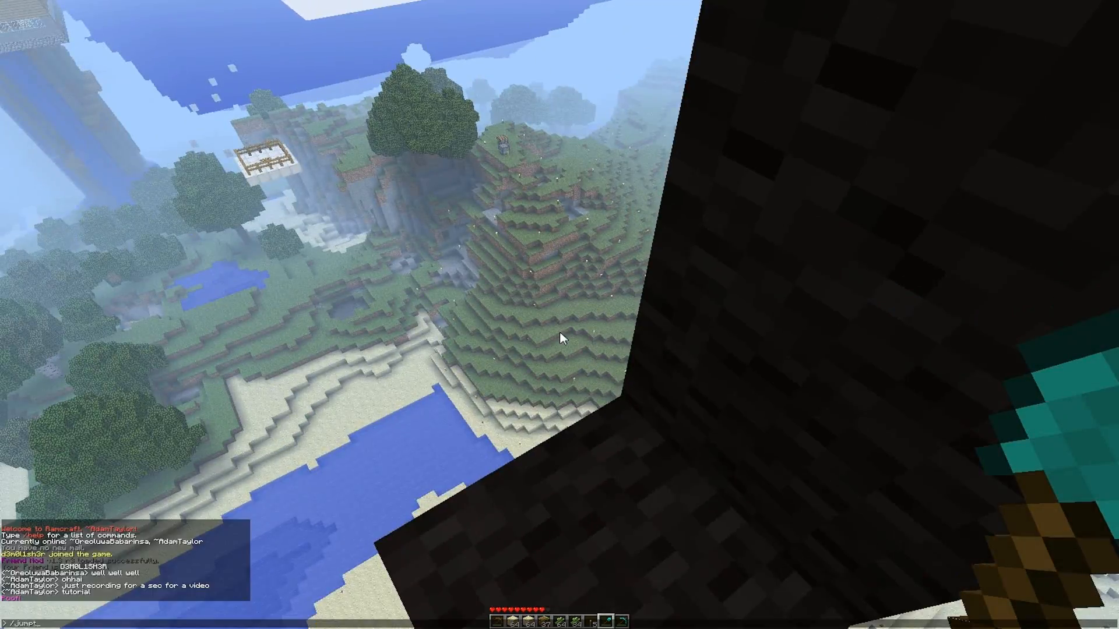
text(o)
key(Return)
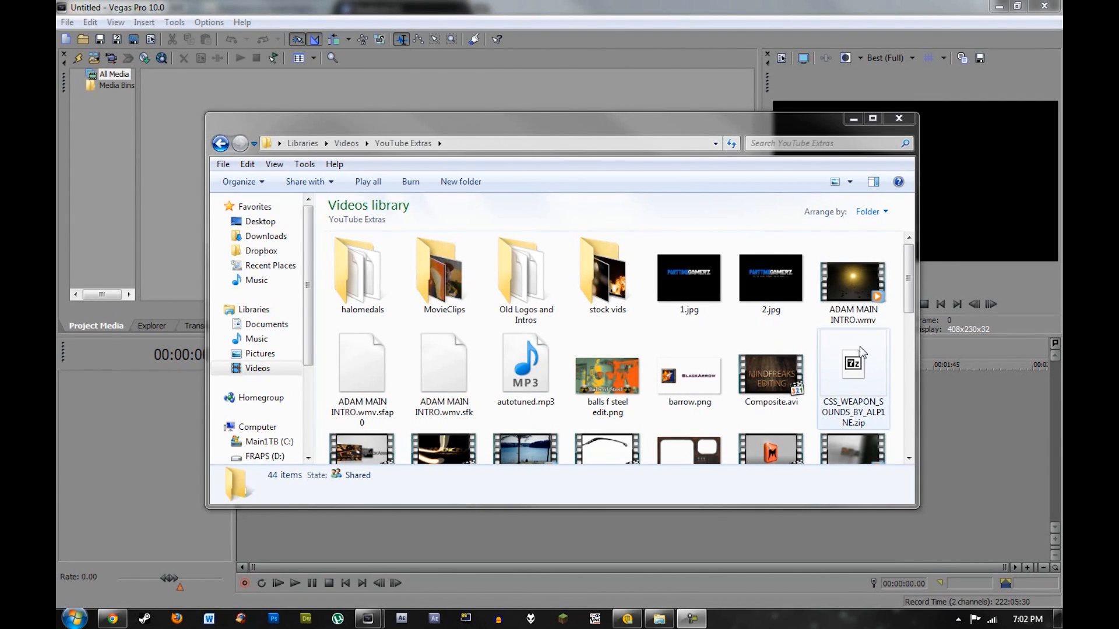
Step: Add the main intro WMV and the two javaw 2011-06-16 recordings from FRAPS2 (ACER) (H:) to the Vegas Pro project media
click(859, 274)
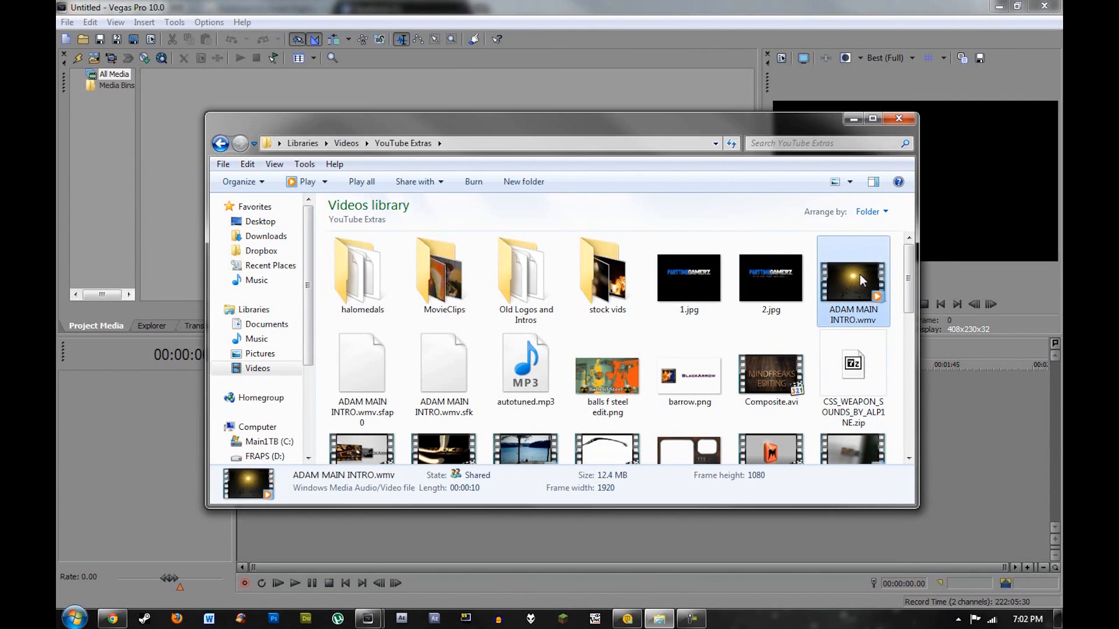
drag(858, 290, 607, 87)
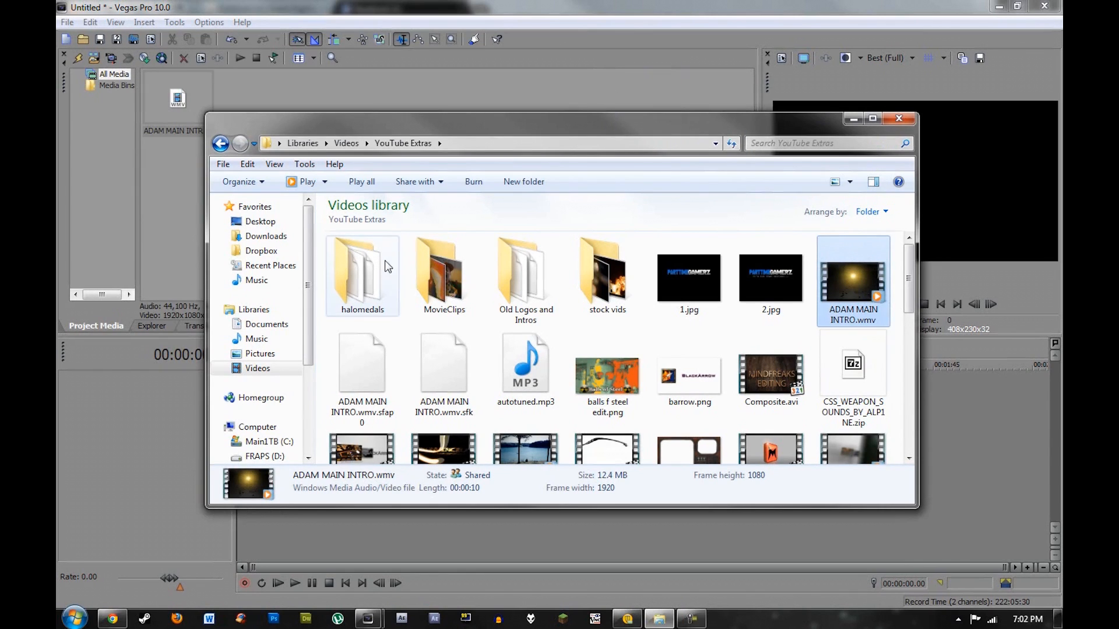
scroll(310, 293, down, 3)
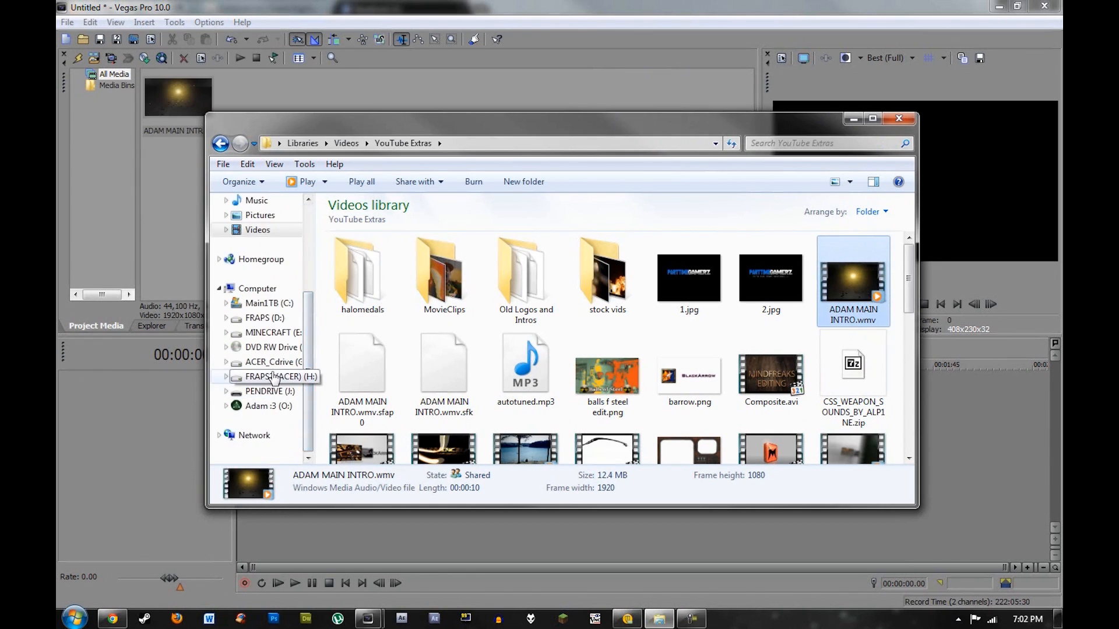
click(275, 377)
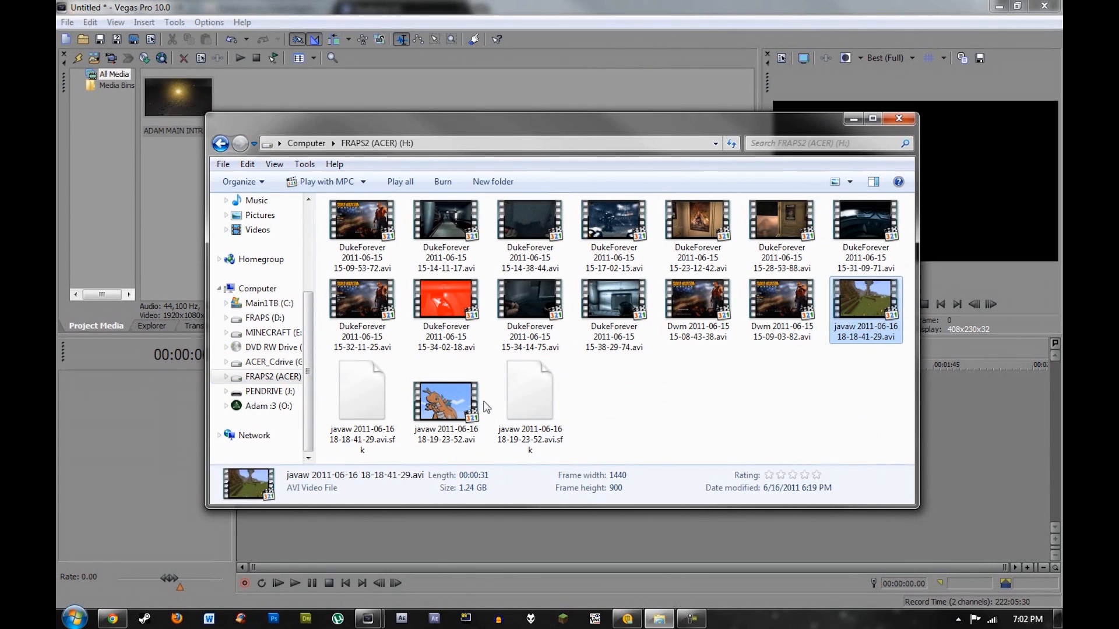
ctrl+click(450, 410)
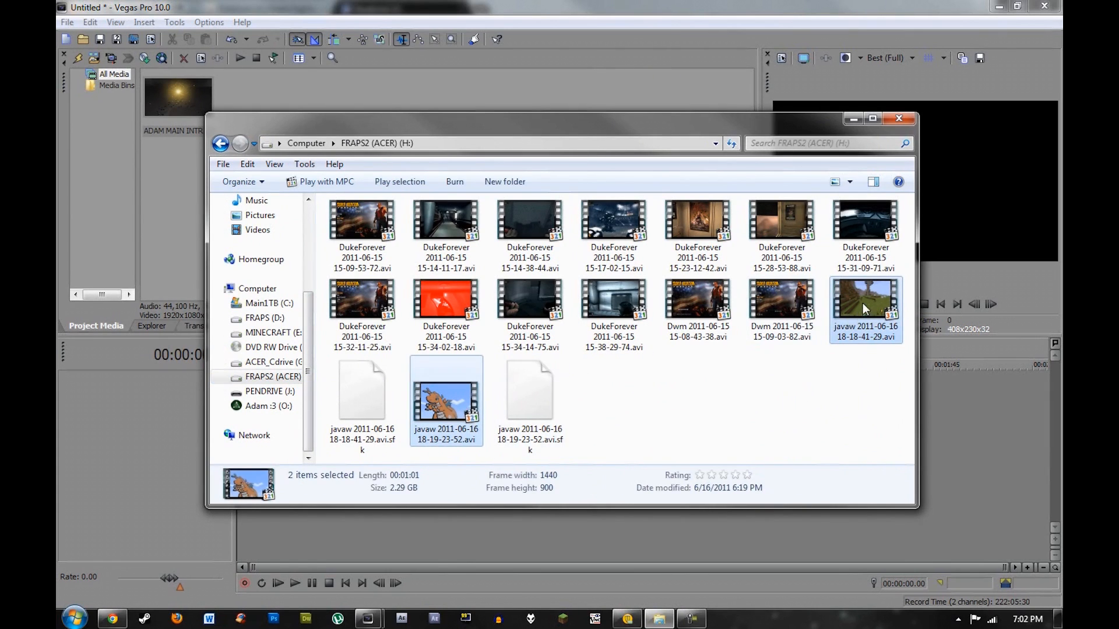
drag(497, 78, 497, 80)
click(898, 119)
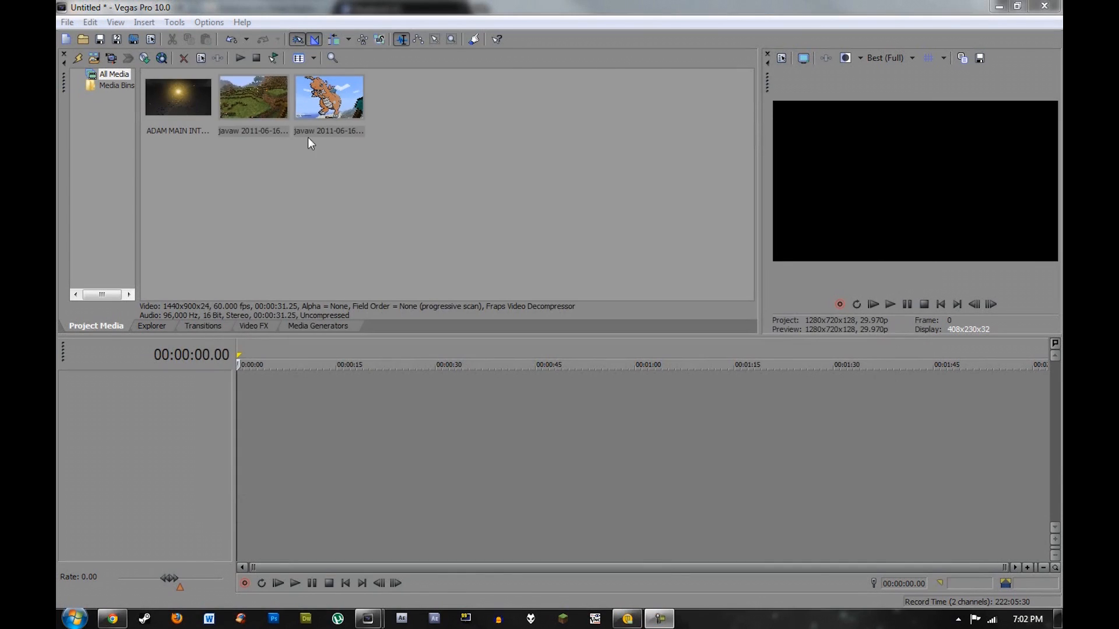
Step: Place the intro clip at the start of the timeline and save the project as trololol.veg
drag(153, 114, 208, 423)
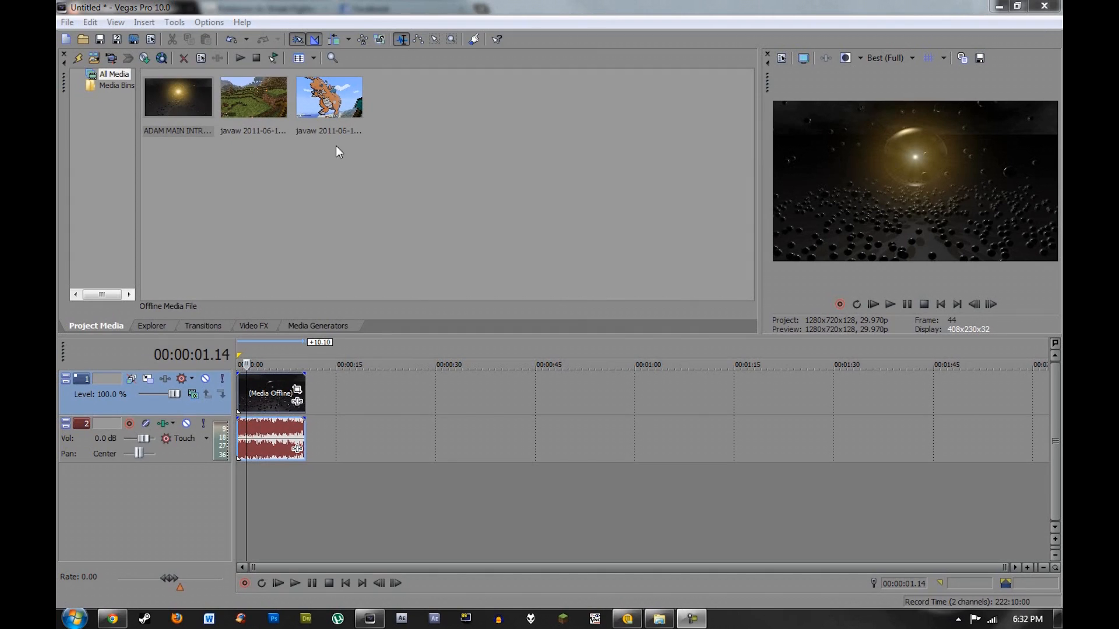
click(235, 6)
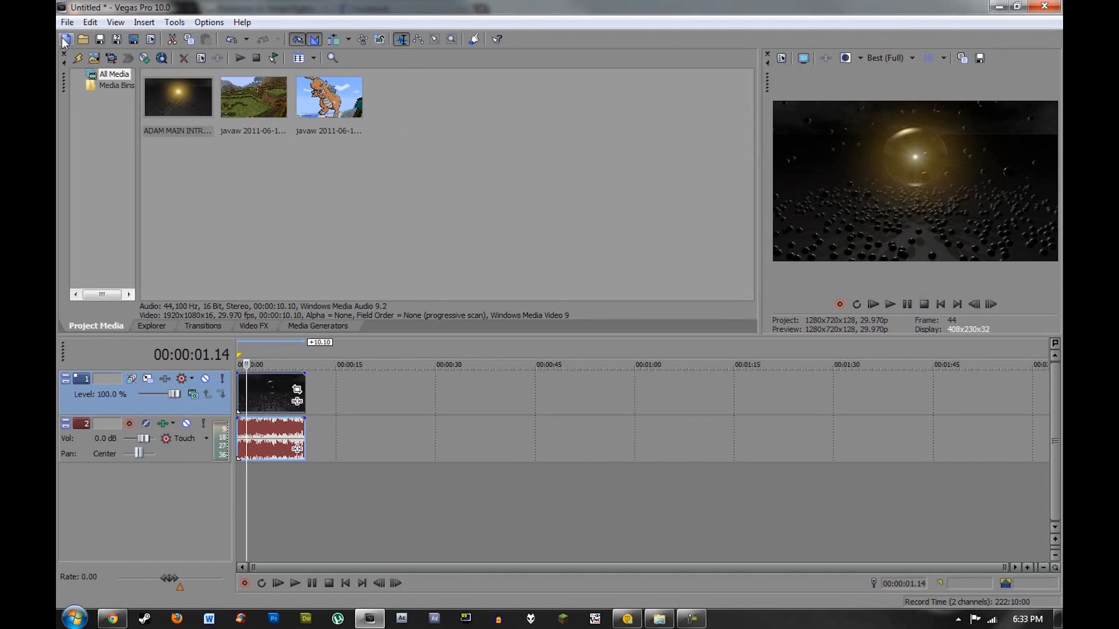
click(100, 39)
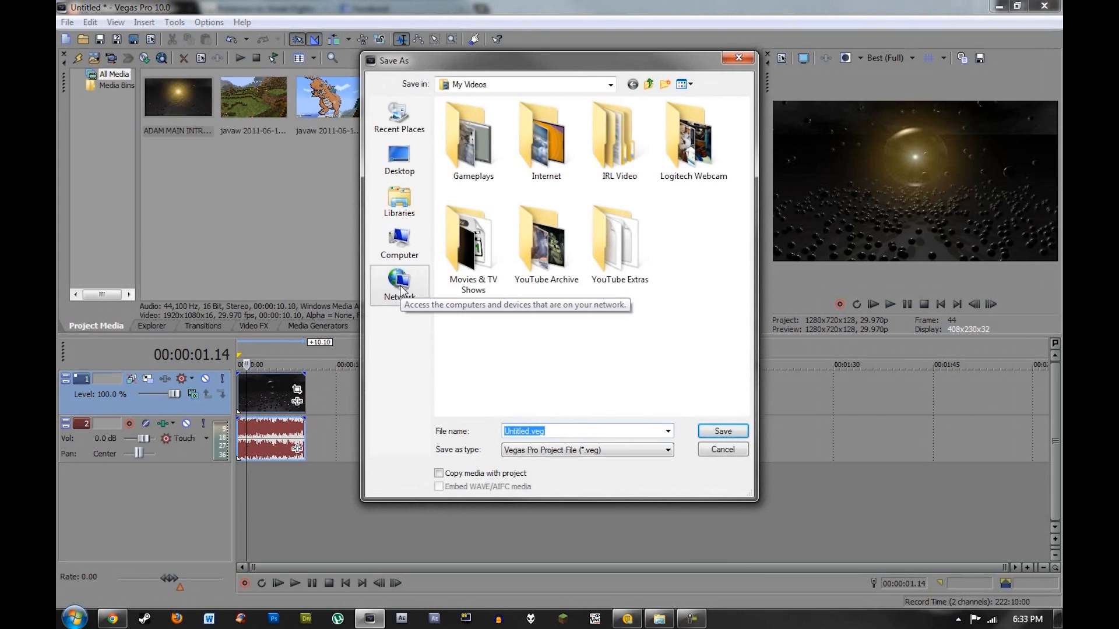
text(trololol)
key(Return)
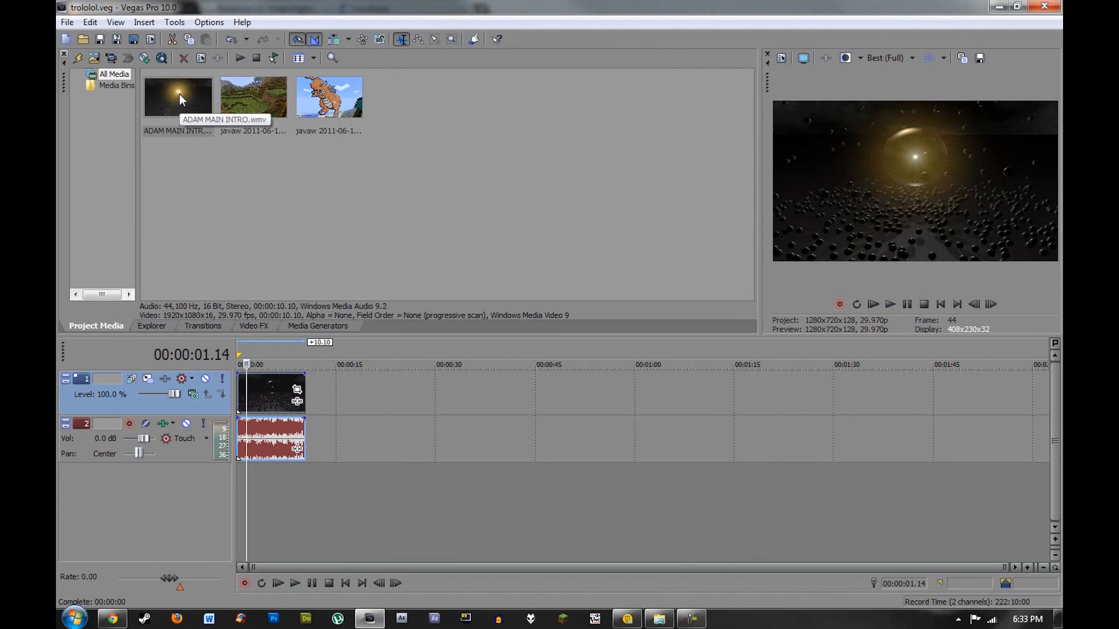
Step: Preview the intro clip from different points on the timeline
drag(164, 92, 186, 108)
click(268, 395)
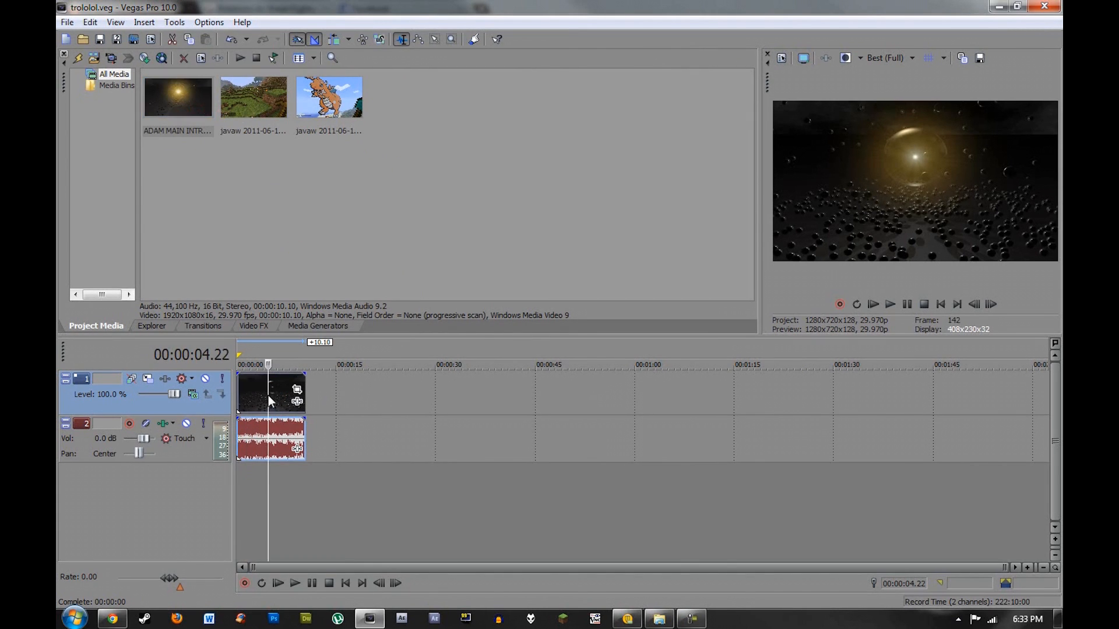
right_click(264, 394)
click(266, 397)
click(243, 390)
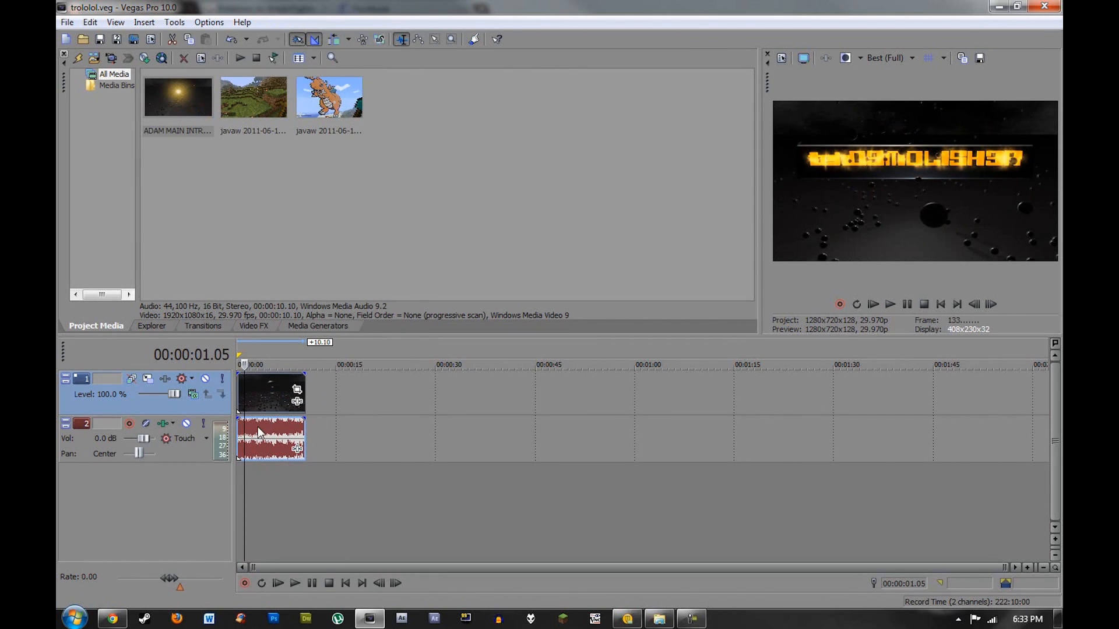
Step: Insert a text media event on the video track directly after the intro clip
click(272, 389)
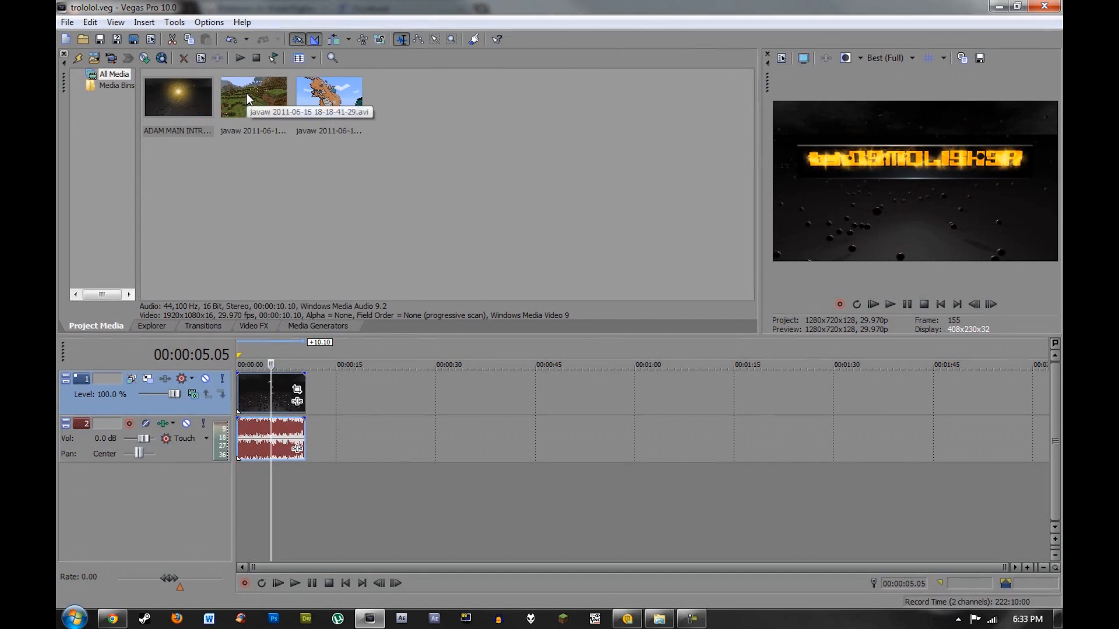
click(327, 111)
click(303, 408)
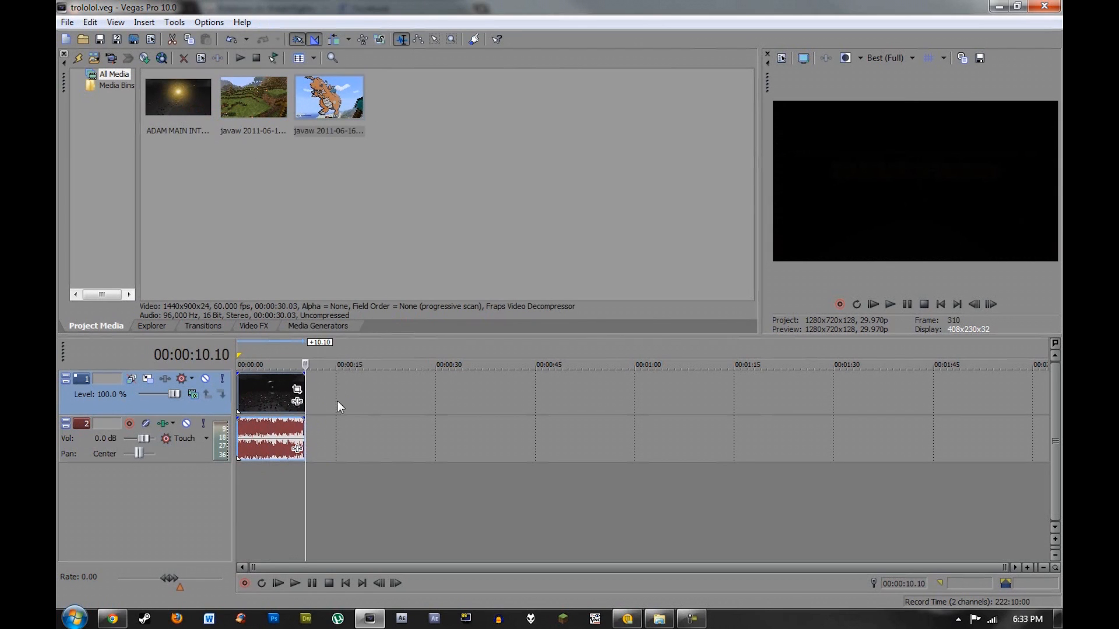
right_click(333, 396)
click(373, 527)
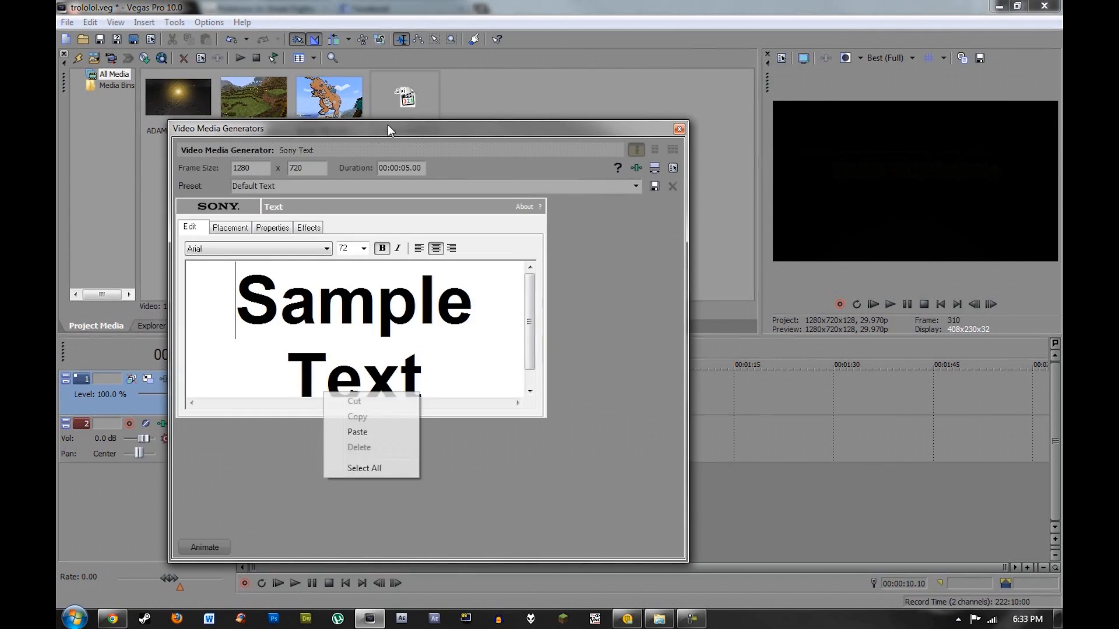
drag(386, 126, 462, 106)
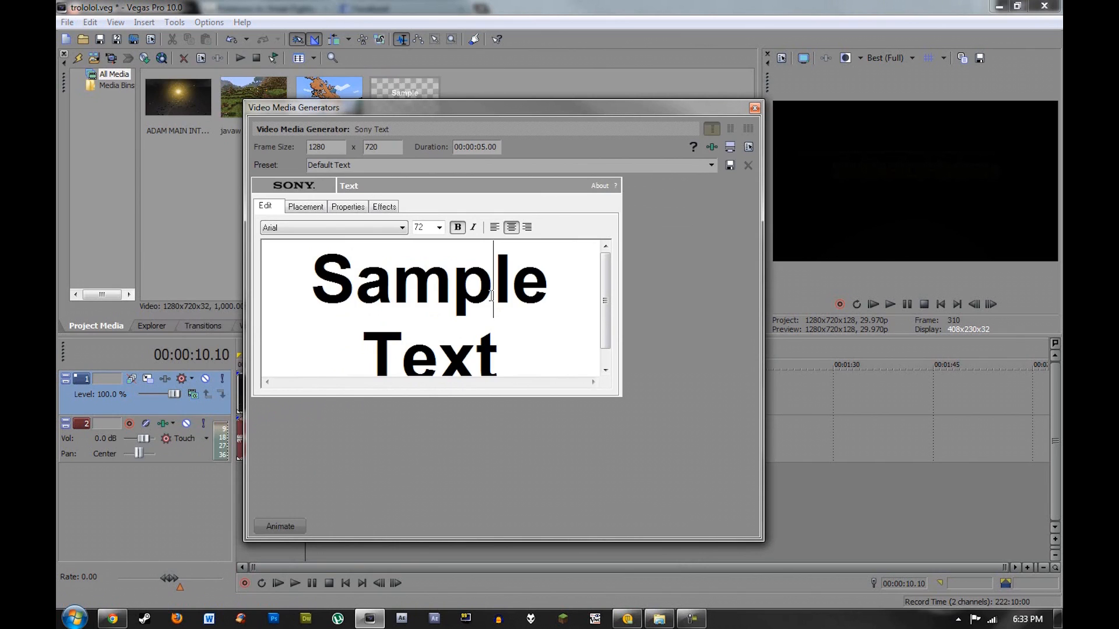
Step: Replace the sample text with "MineCraft", "Dragonite," and "U Mad?" on three separate lines
key(ctrl+a)
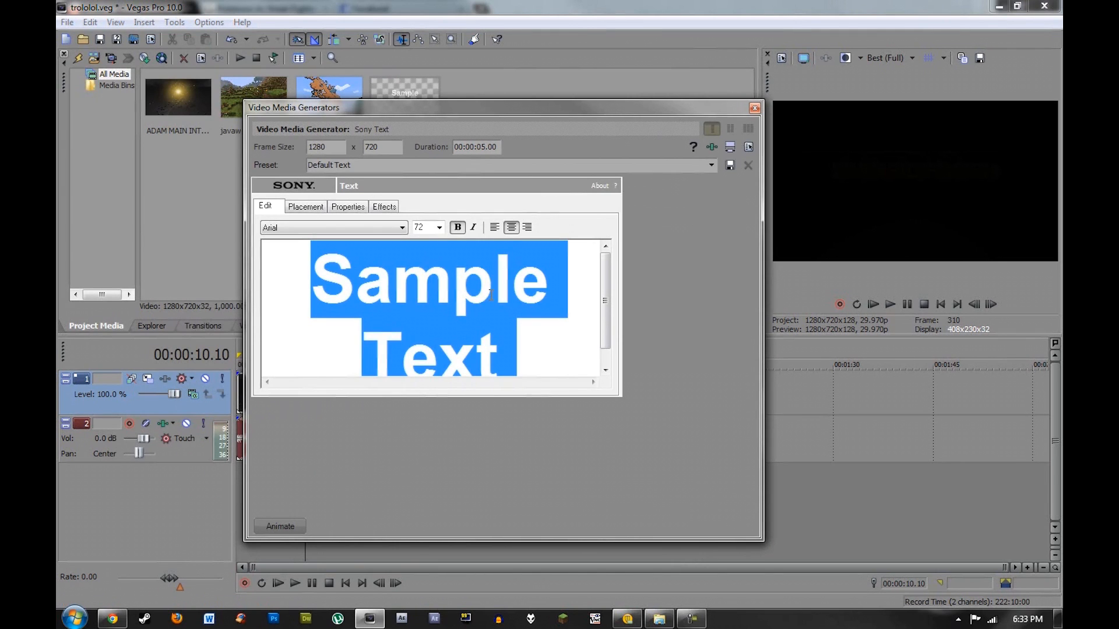
key(Delete)
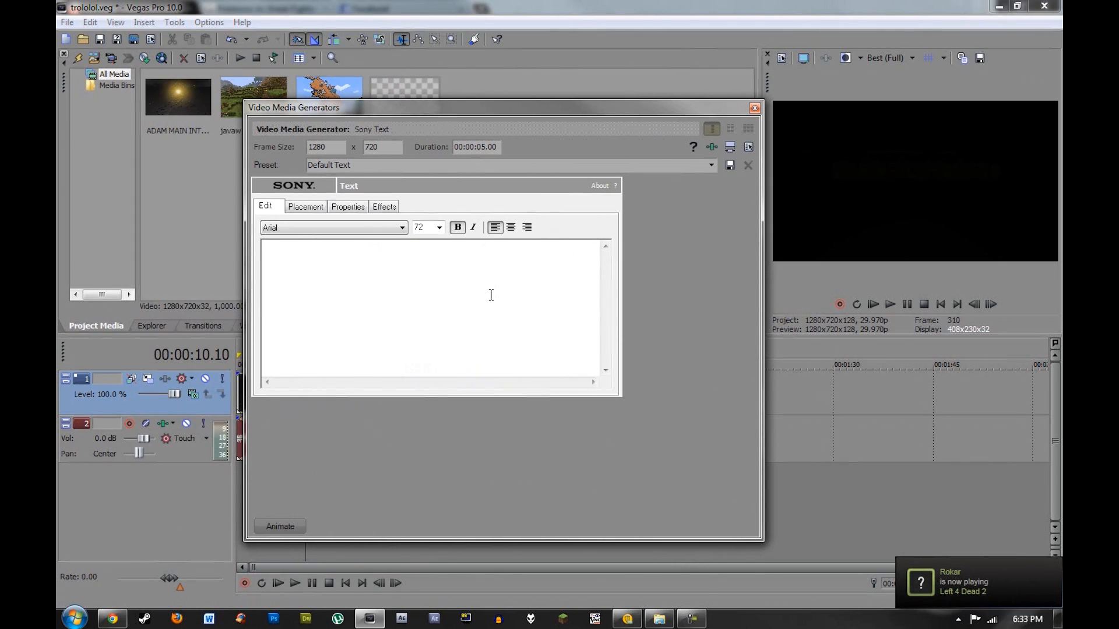
text(MineC)
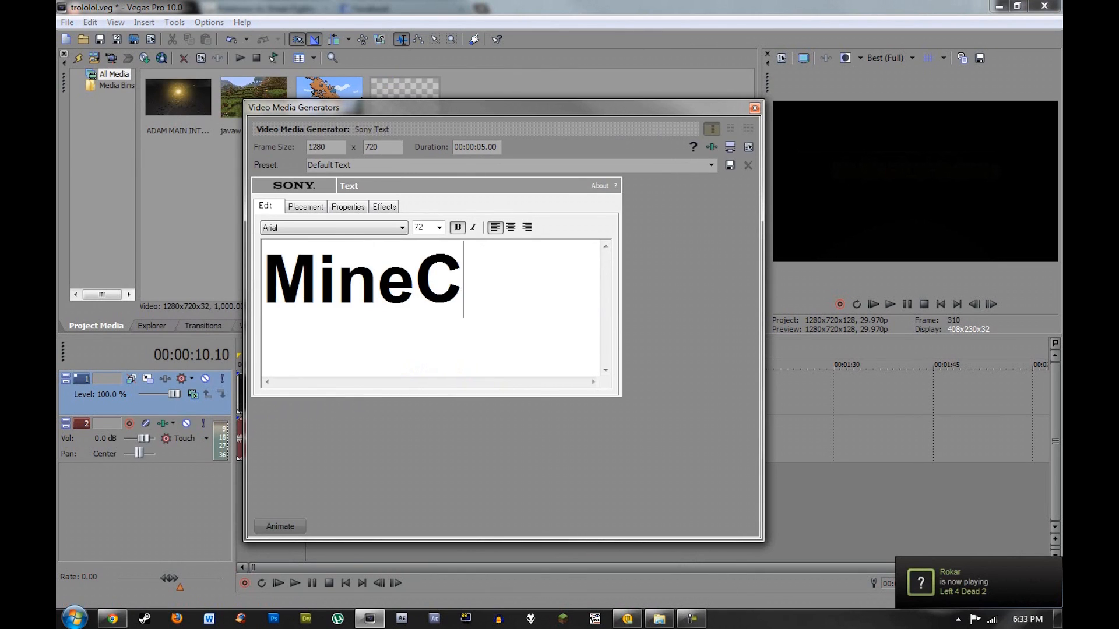
text(raft)
key(ctrl+a)
text(Dr)
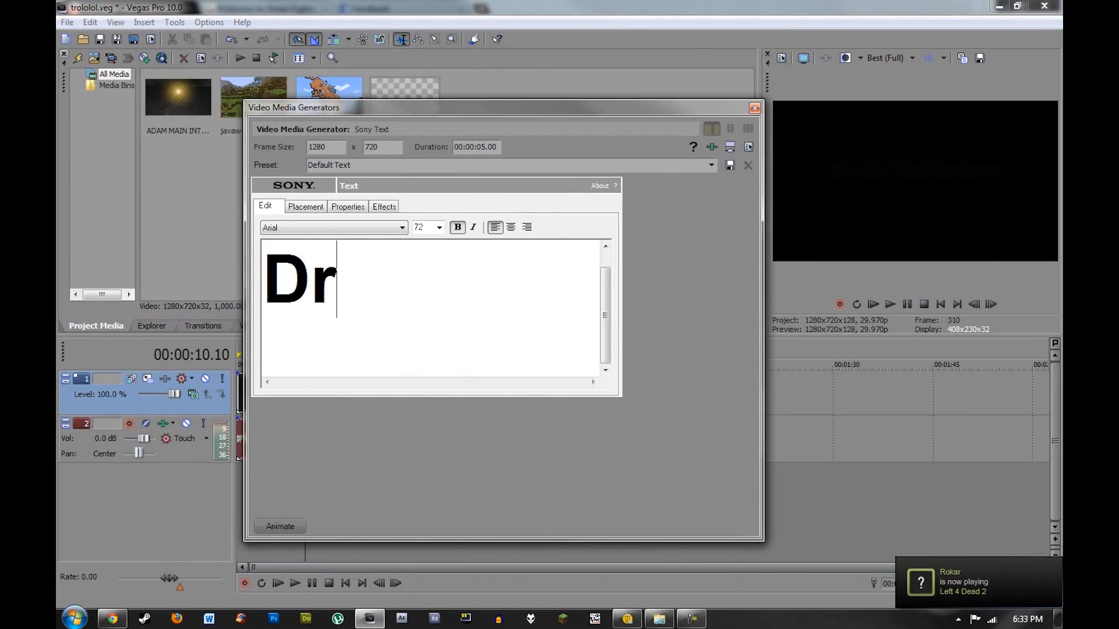
text(agonite,)
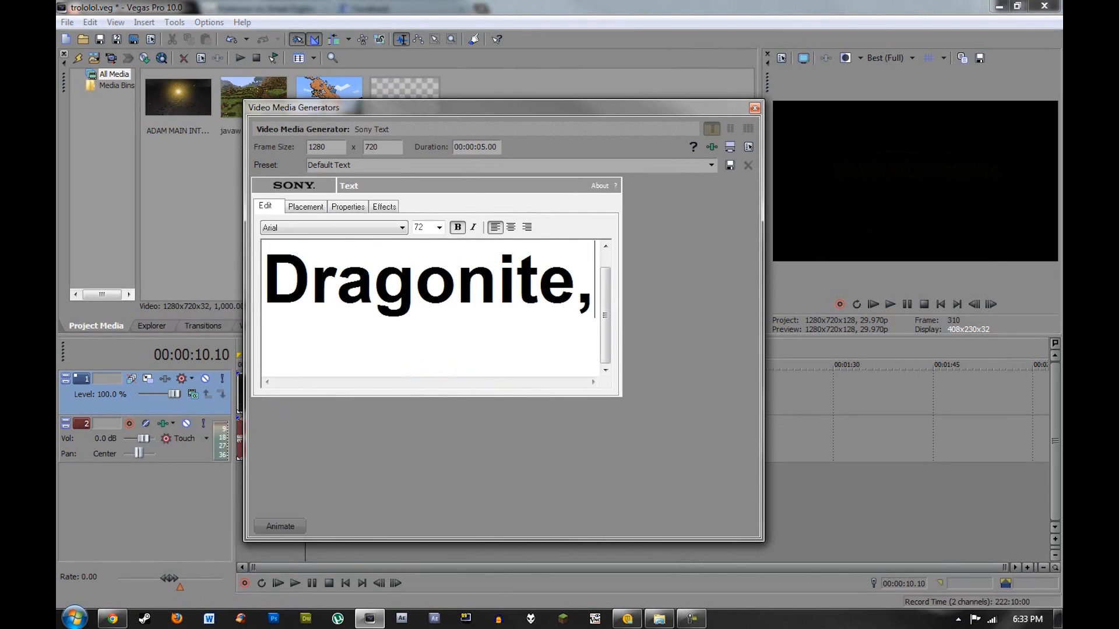
key(Return)
text(Um)
key(BackSpace)
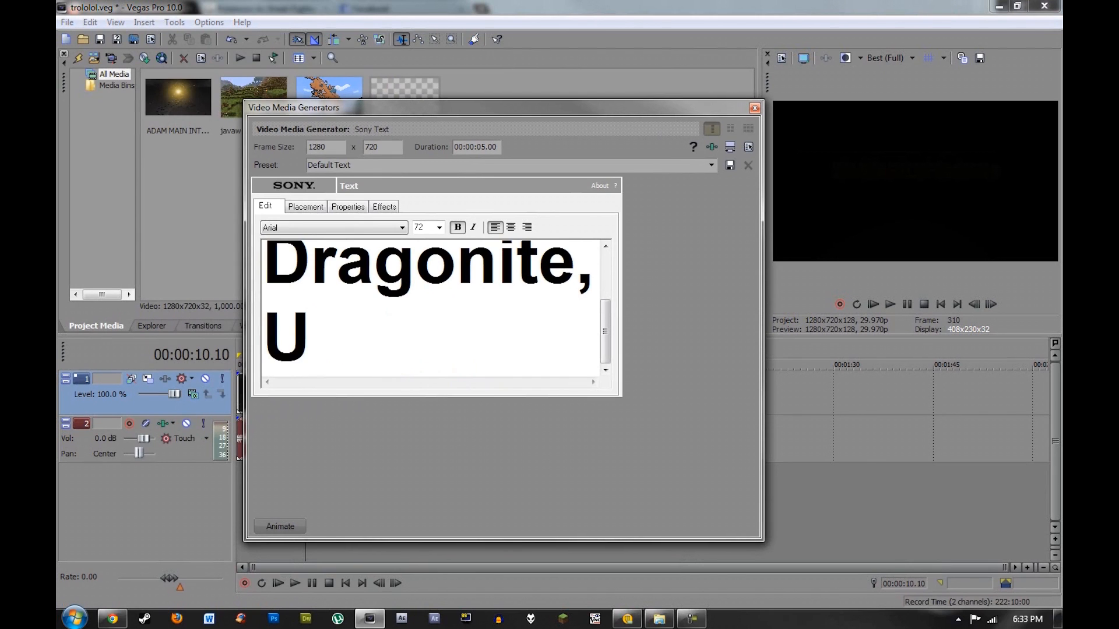
text(Mad?)
Step: Set the font of the whole title text to Ariendesse and close the text generator
key(ctrl+a)
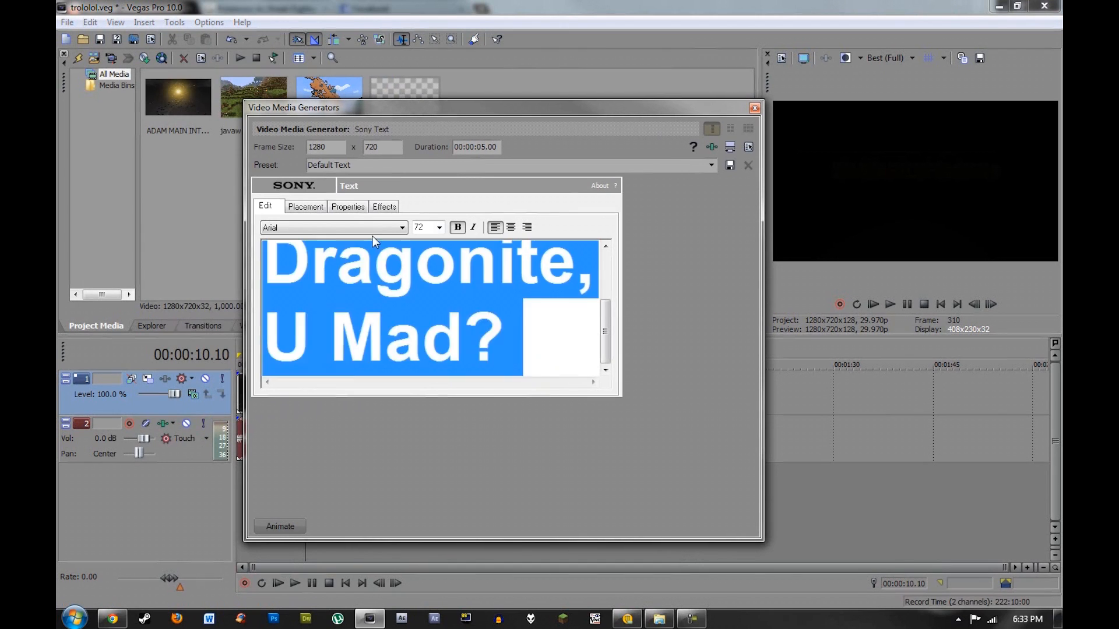
click(372, 230)
click(363, 300)
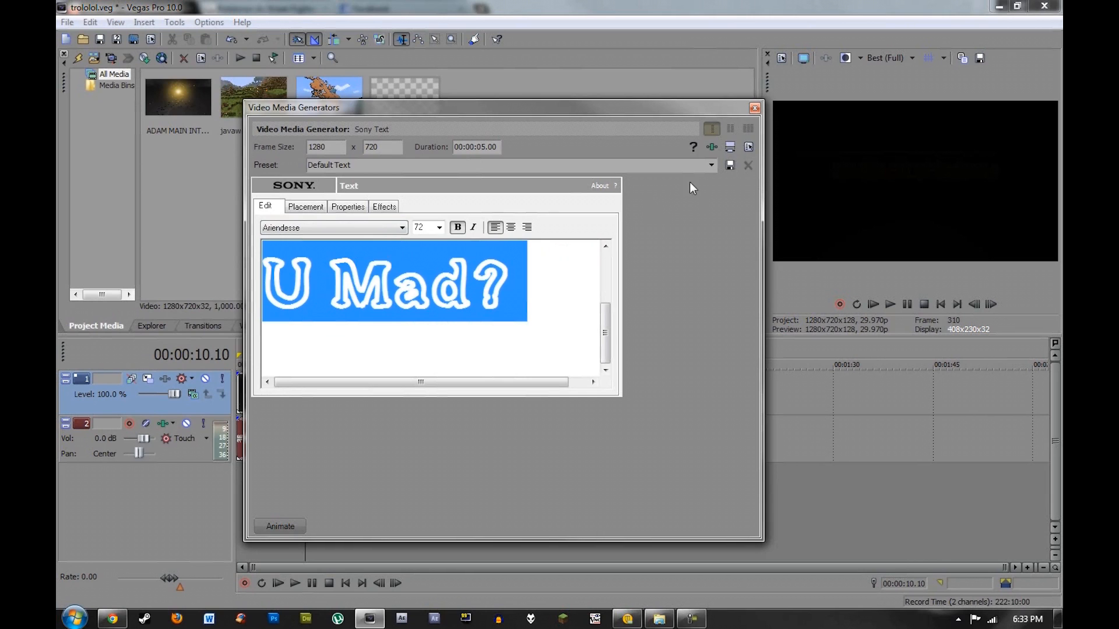
click(754, 108)
Step: Shorten the end of the title event by about 1.5 seconds and place the cursor at its new end
click(322, 394)
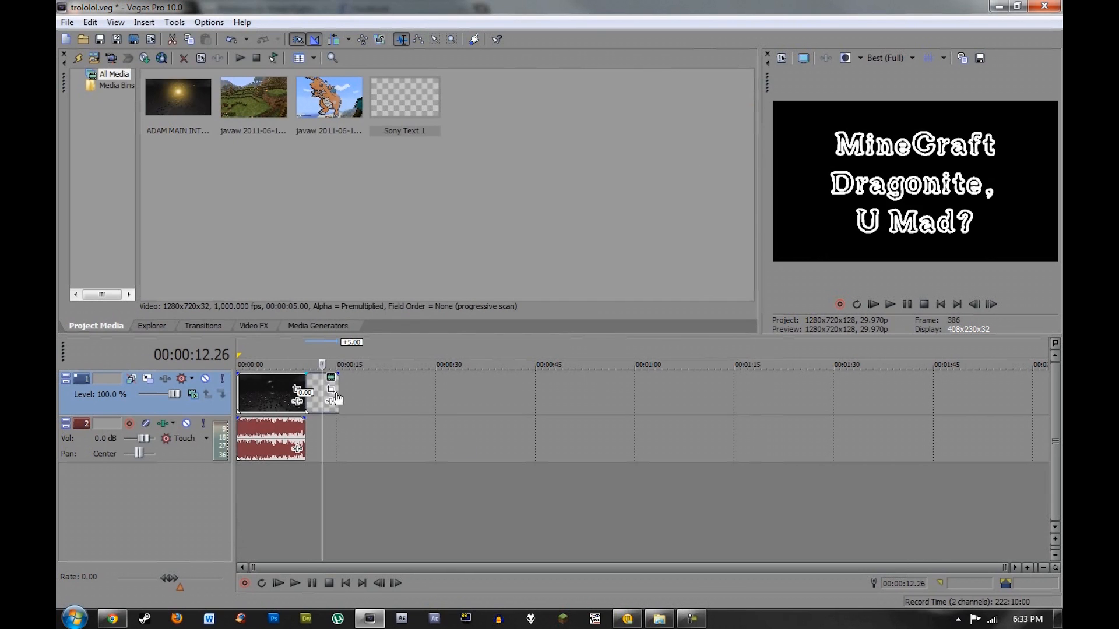
drag(339, 395, 330, 395)
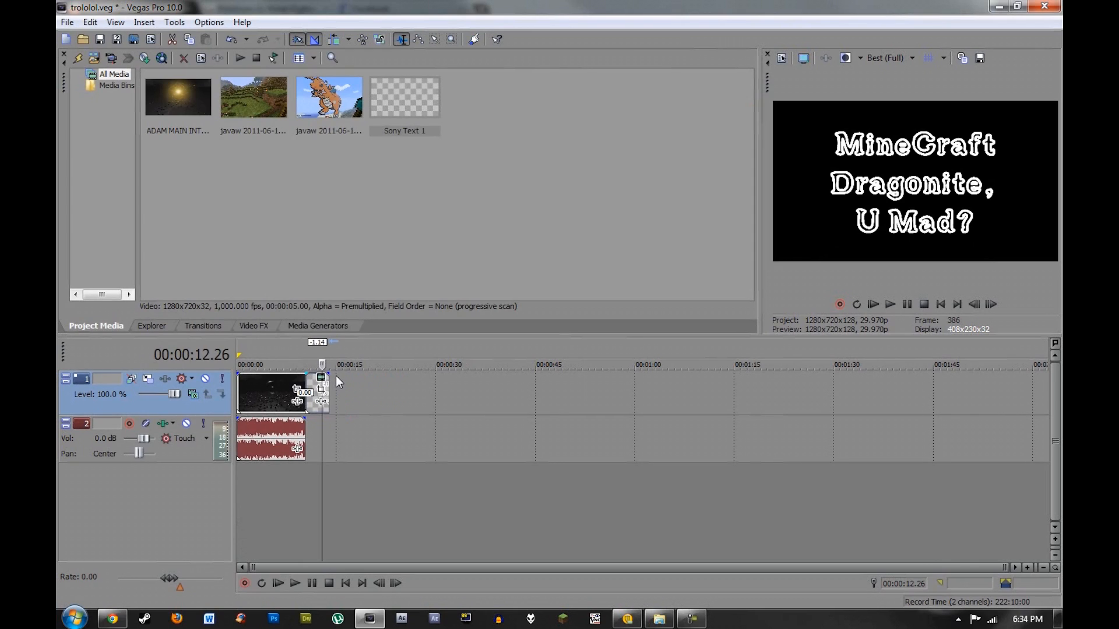
click(330, 377)
drag(250, 92, 337, 437)
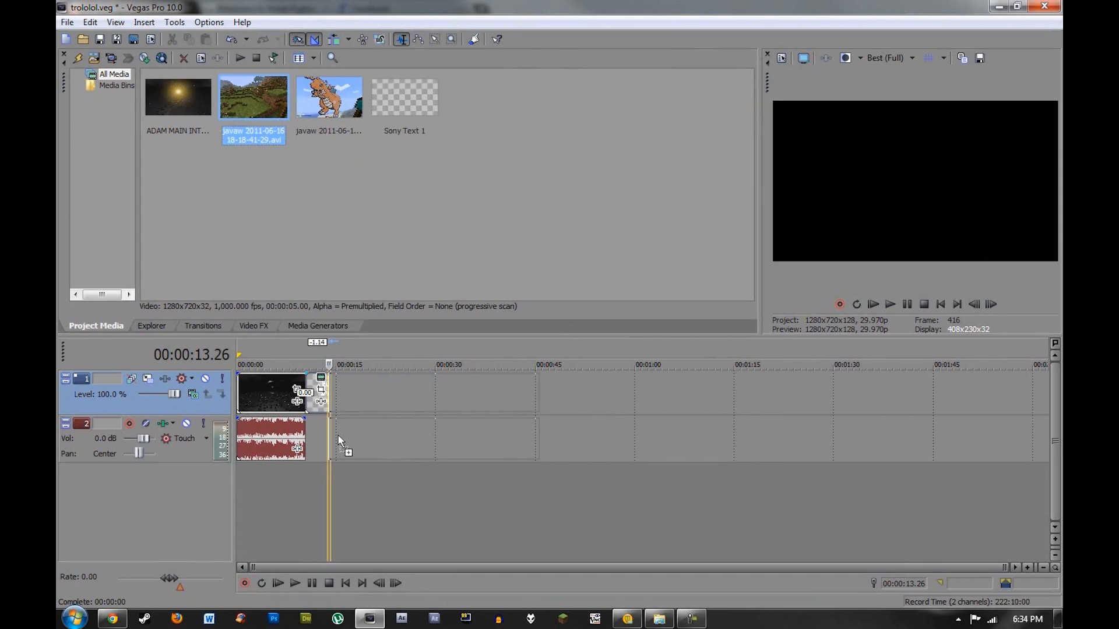
drag(338, 435, 338, 435)
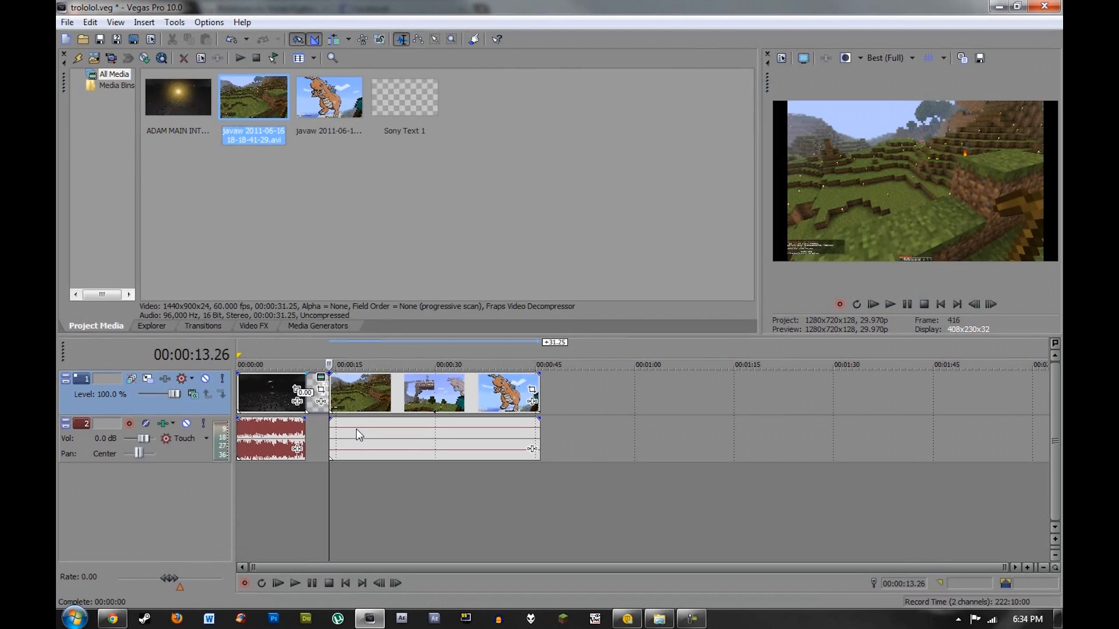
drag(329, 98, 559, 420)
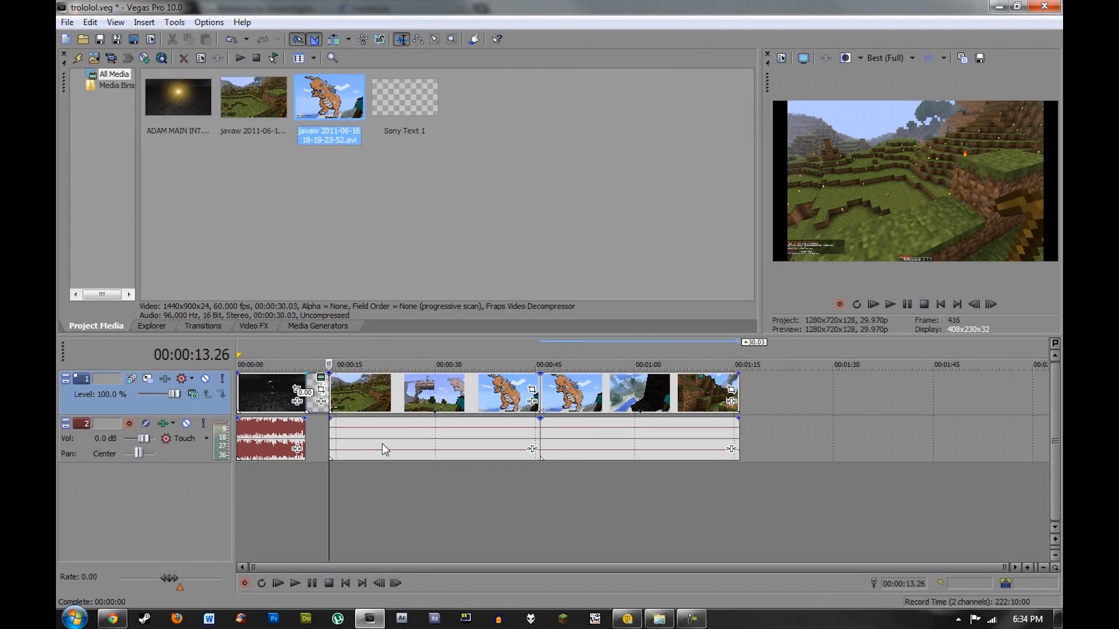
Step: Move the audio of both gameplay recordings onto a new audio track below the intro's audio
drag(377, 431, 421, 499)
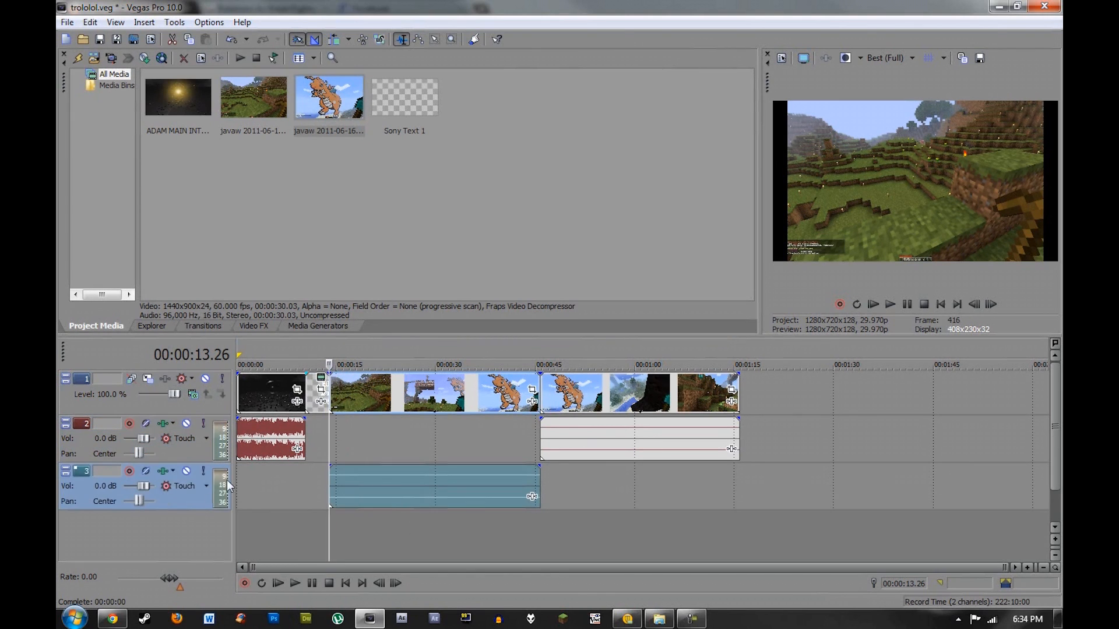
right_click(190, 497)
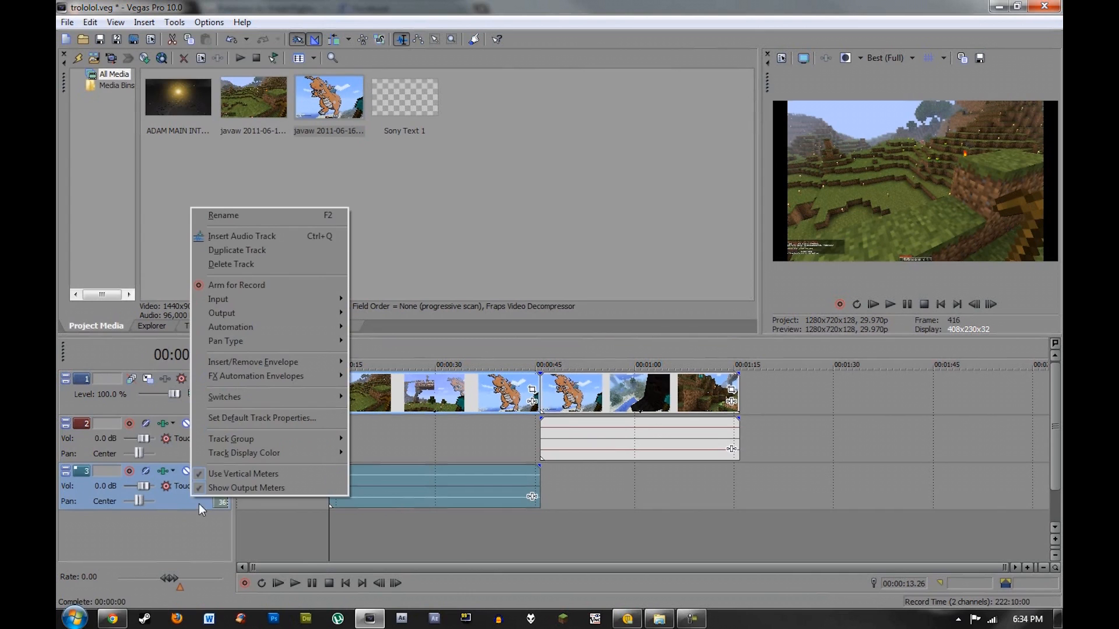
click(259, 496)
drag(649, 449, 637, 497)
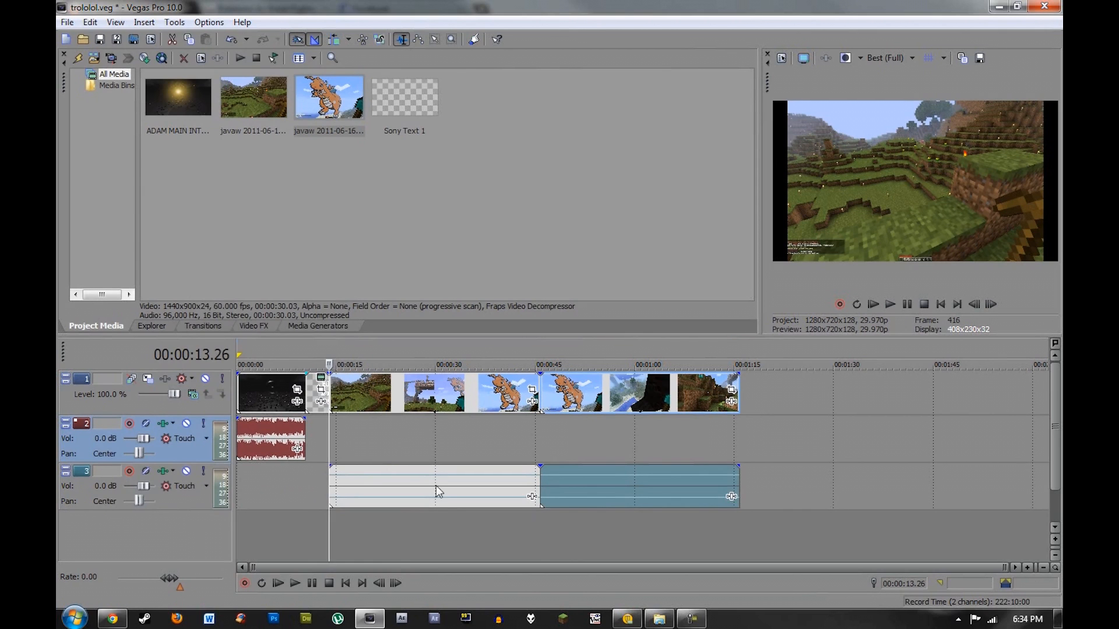
Step: Try lowering the gameplay audio track's volume to -17.4 dB and to -21.7 dB, undoing each change
drag(142, 487, 135, 489)
click(380, 485)
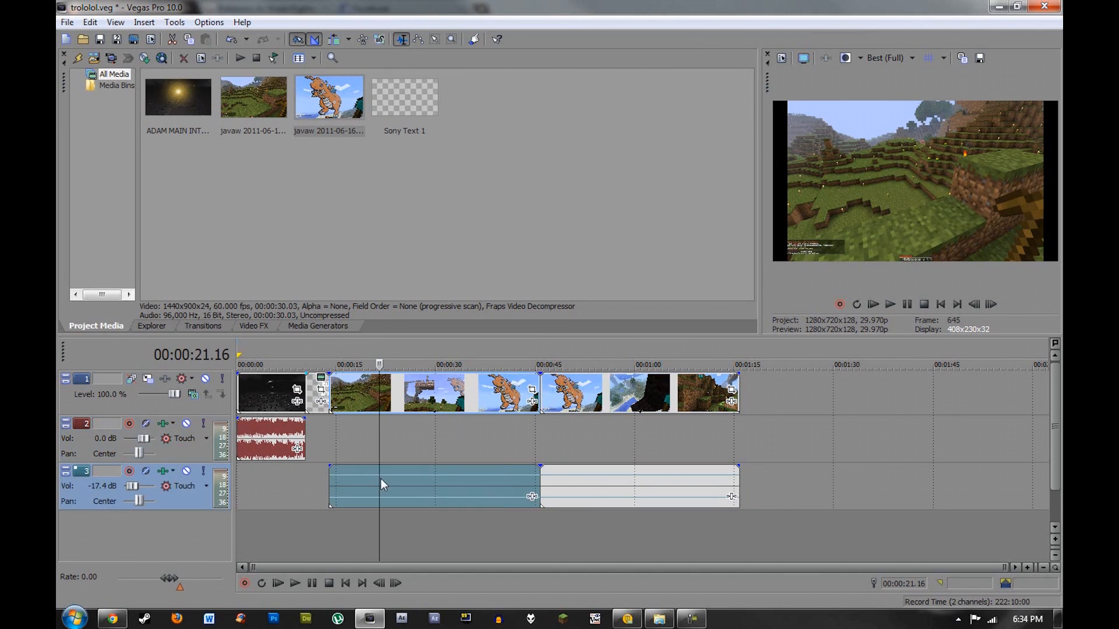
key(ctrl+z)
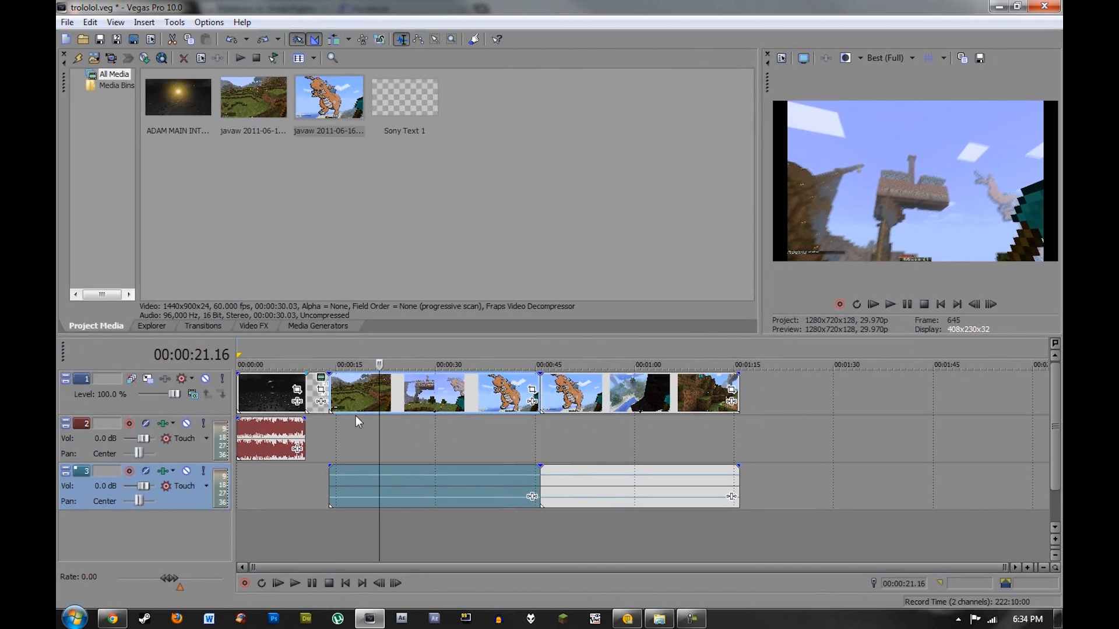
drag(142, 488, 131, 485)
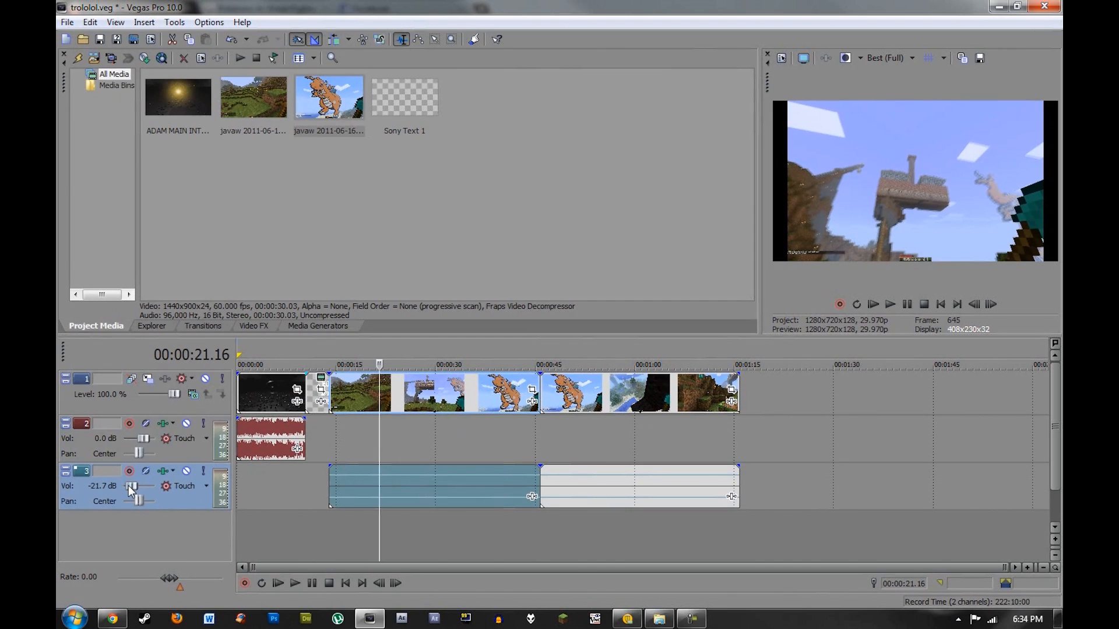
key(ctrl+z)
Step: Enlarge the video preview and view both gameplay recordings at several points on the timeline
drag(762, 86, 641, 92)
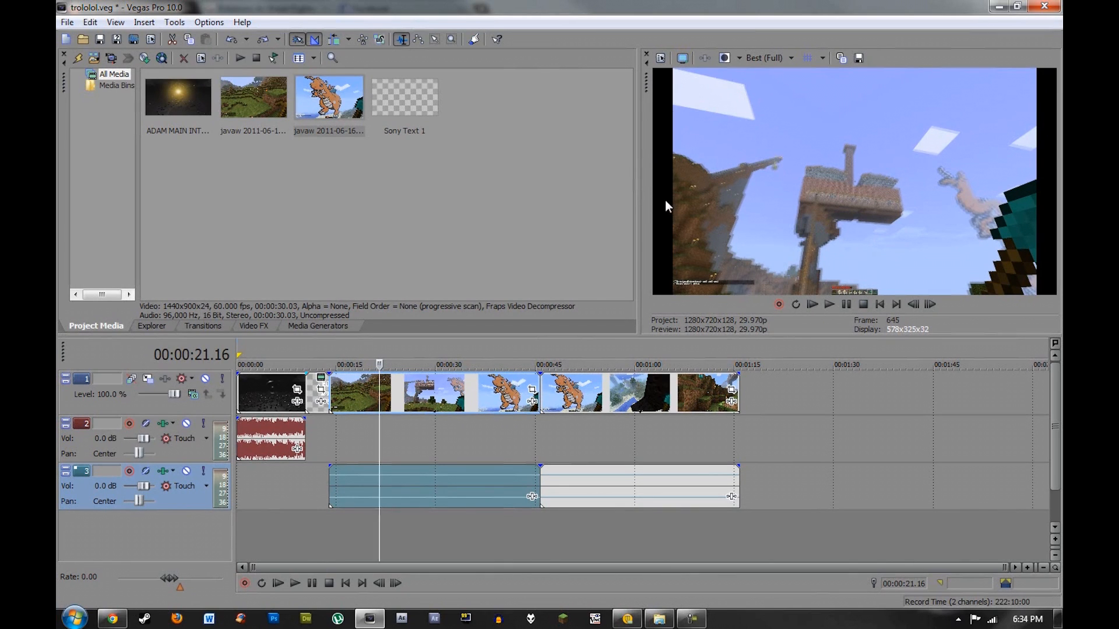
click(480, 393)
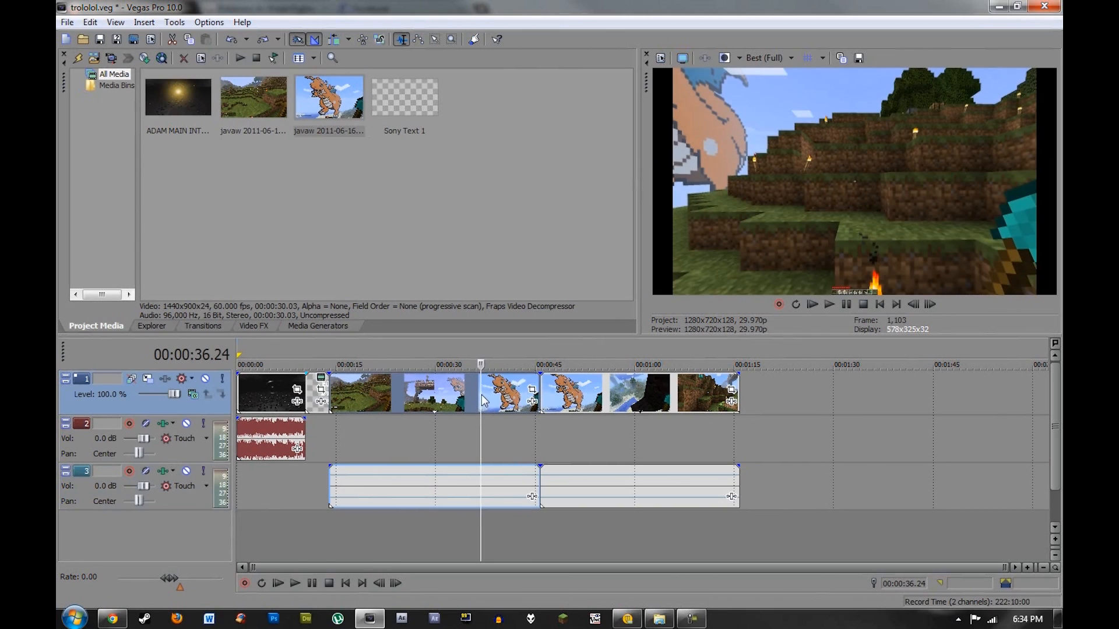
click(628, 398)
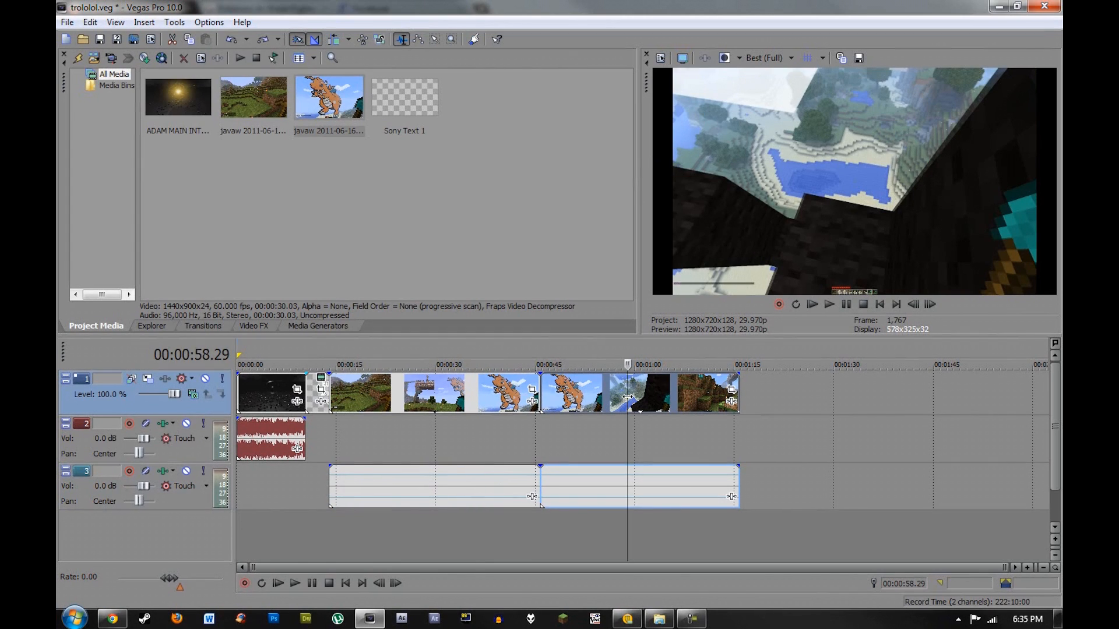
click(598, 398)
click(435, 398)
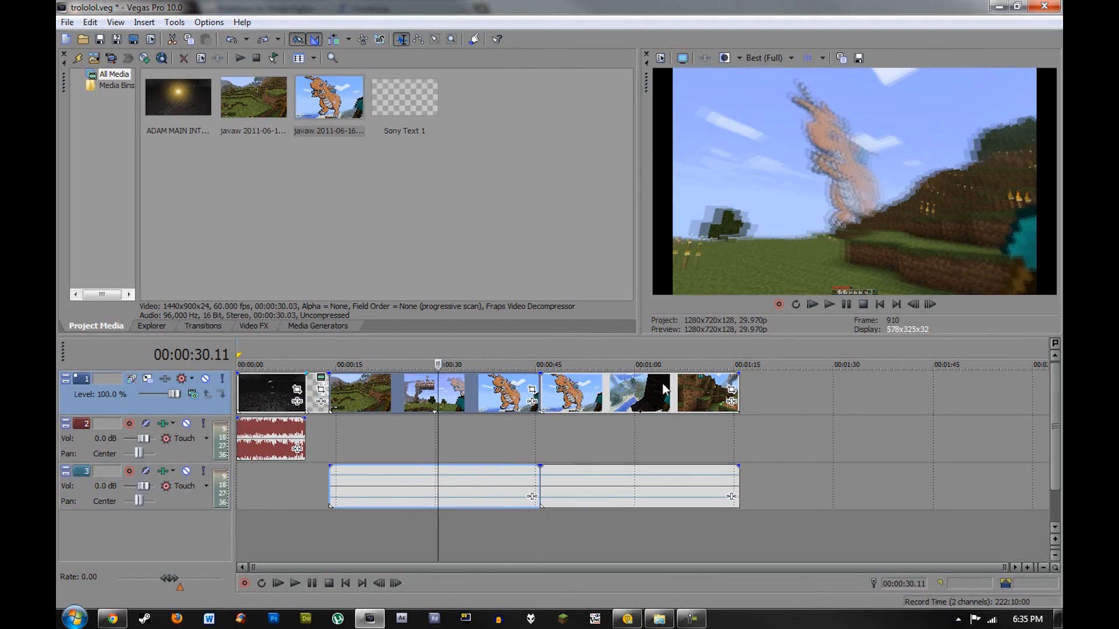
Step: Disable resampling on the intro clip's video event
click(272, 400)
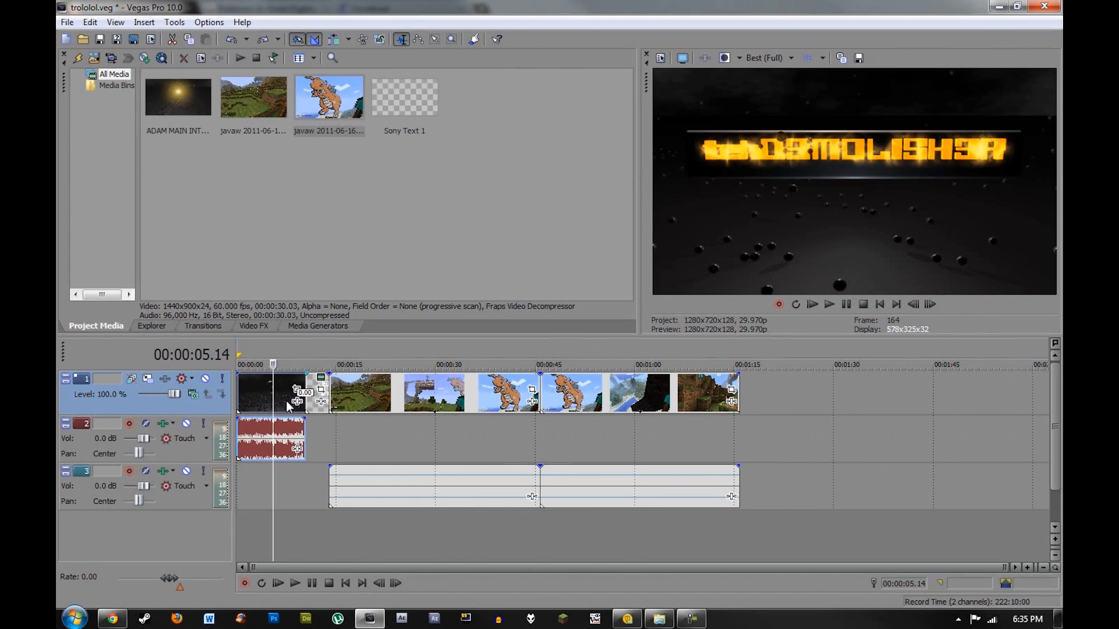
right_click(285, 398)
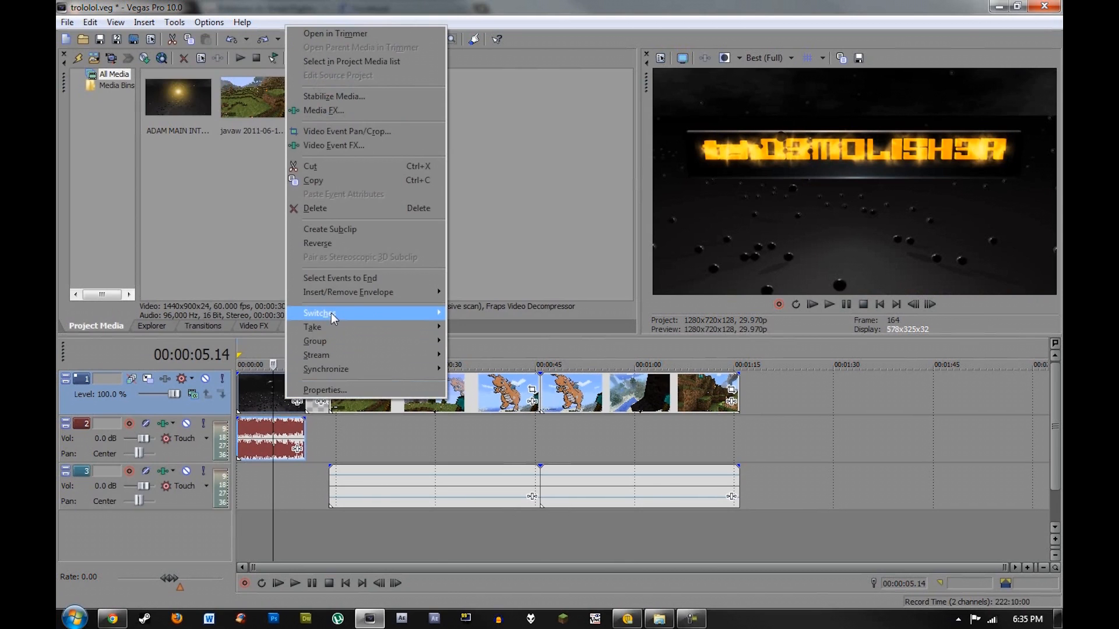
mouse_move(331, 313)
click(475, 362)
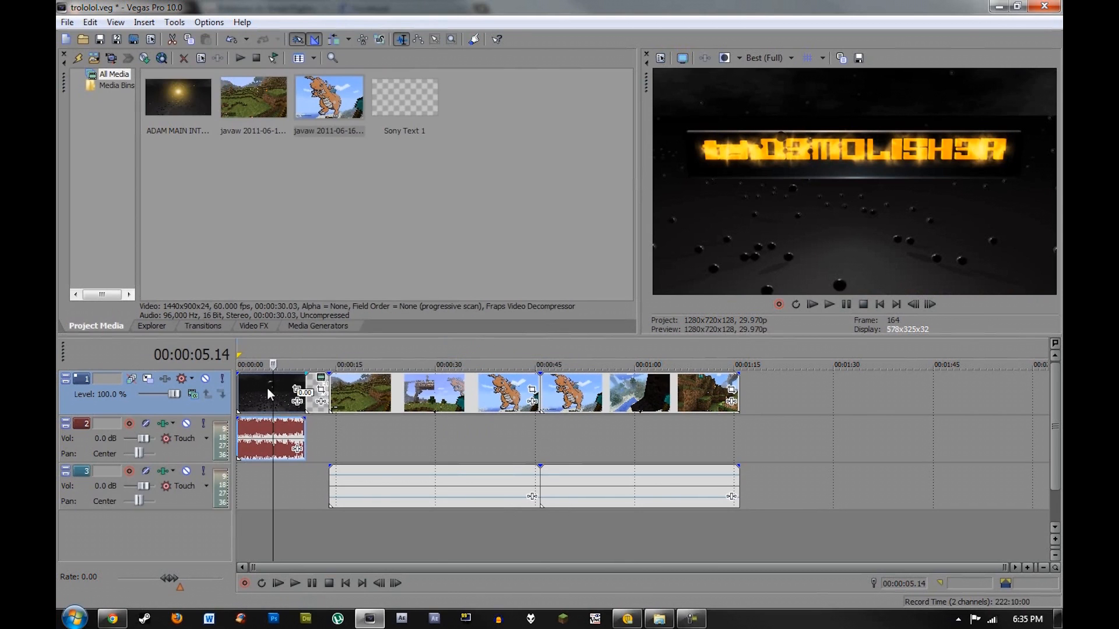
right_click(272, 390)
click(249, 391)
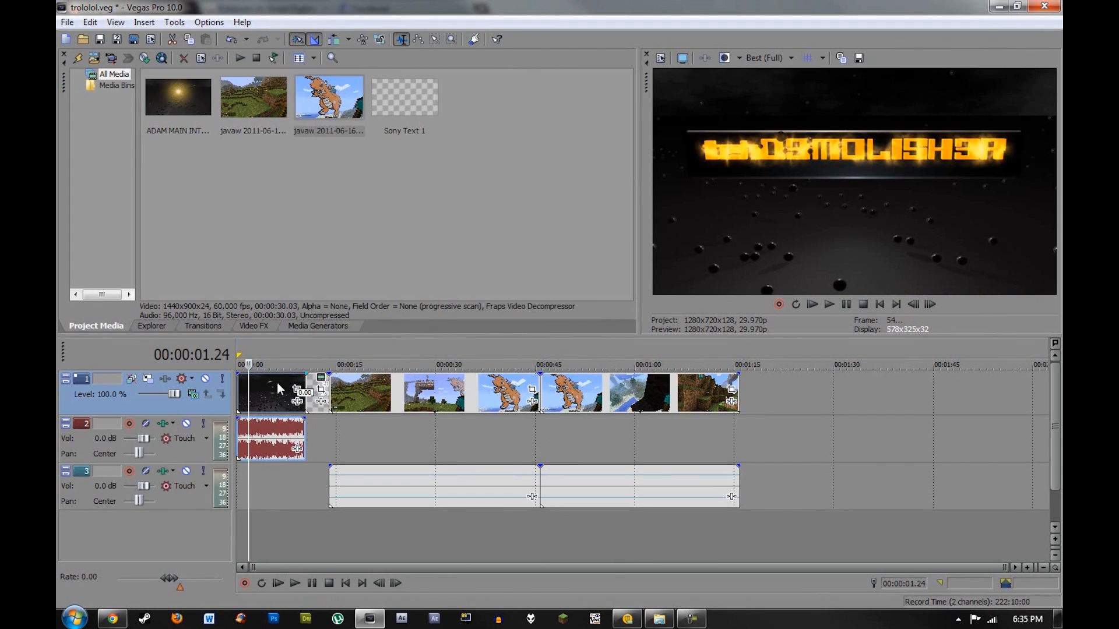
right_click(272, 401)
mouse_move(345, 312)
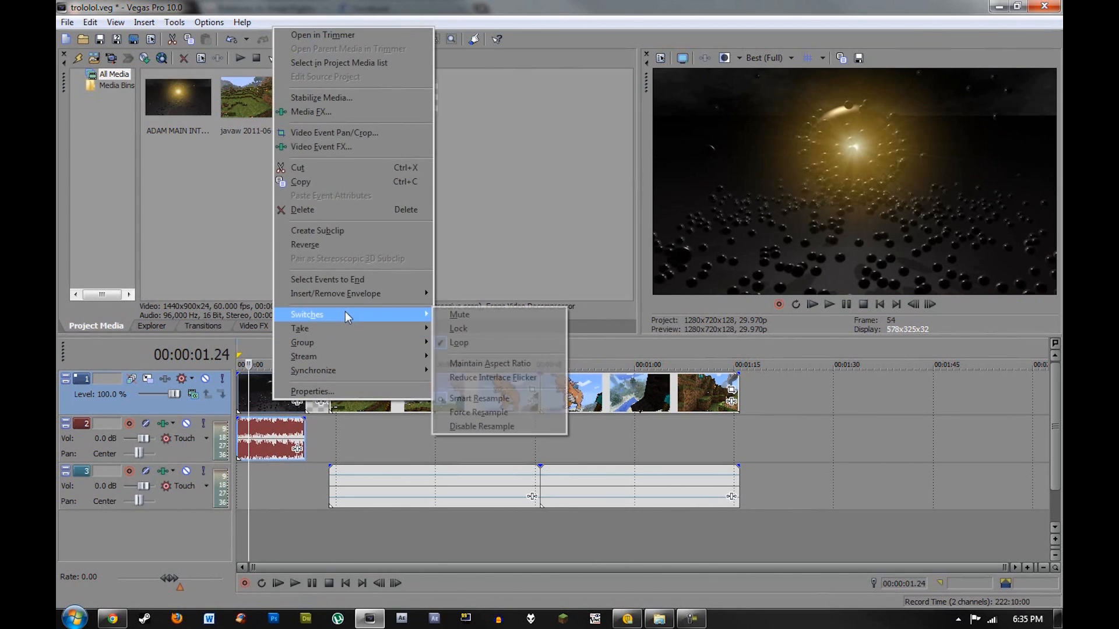
click(477, 428)
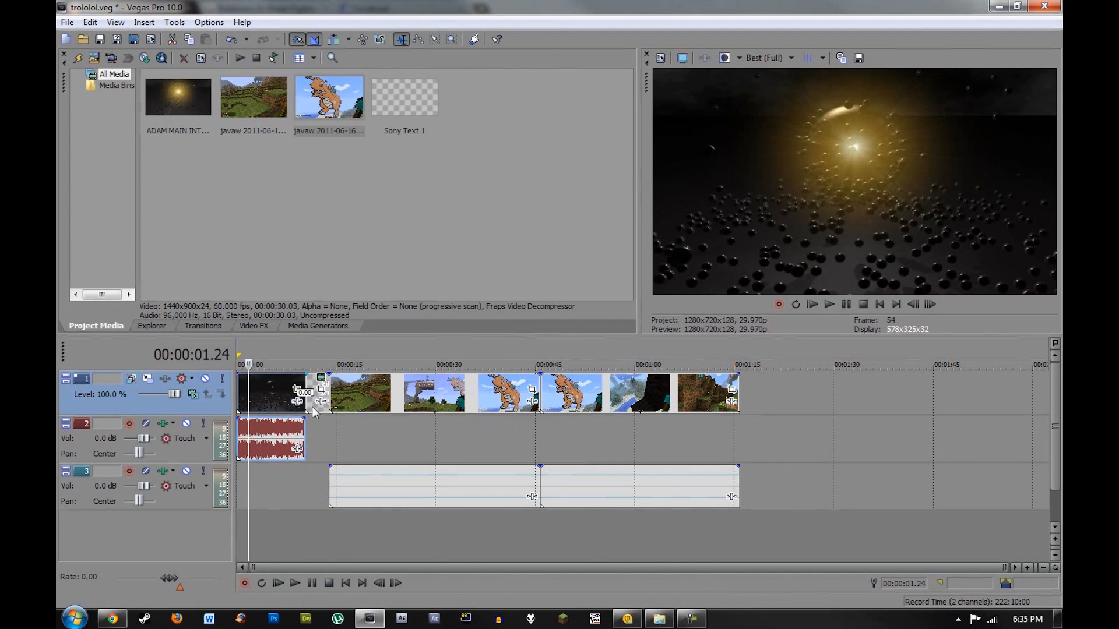
Step: Turn off Maintain Aspect Ratio and disable resampling on the first gameplay recording's video event
click(368, 401)
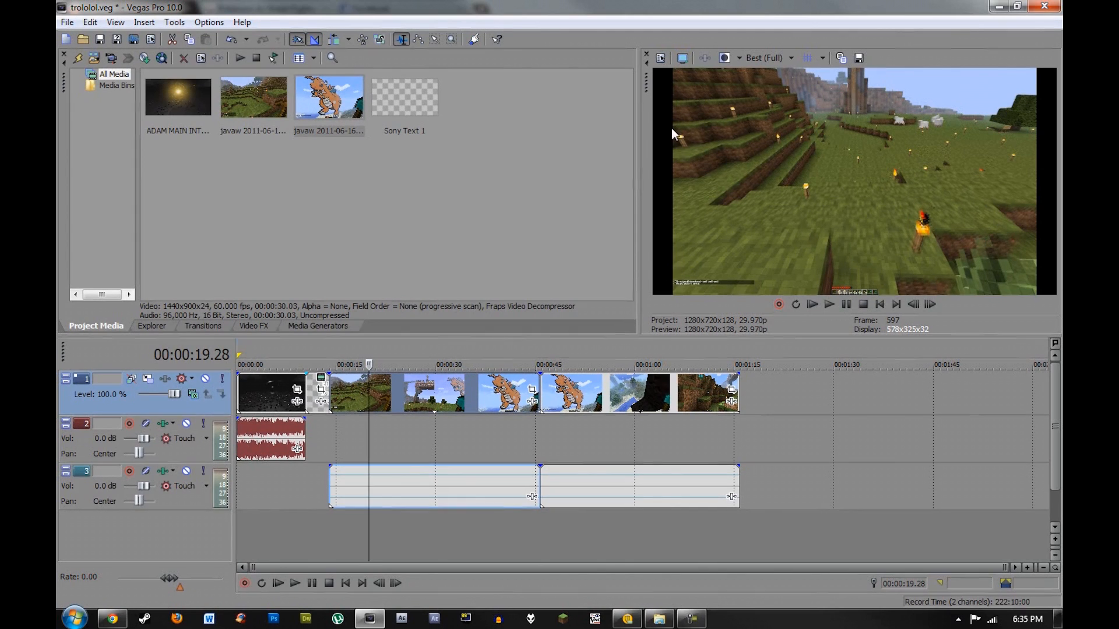
right_click(407, 391)
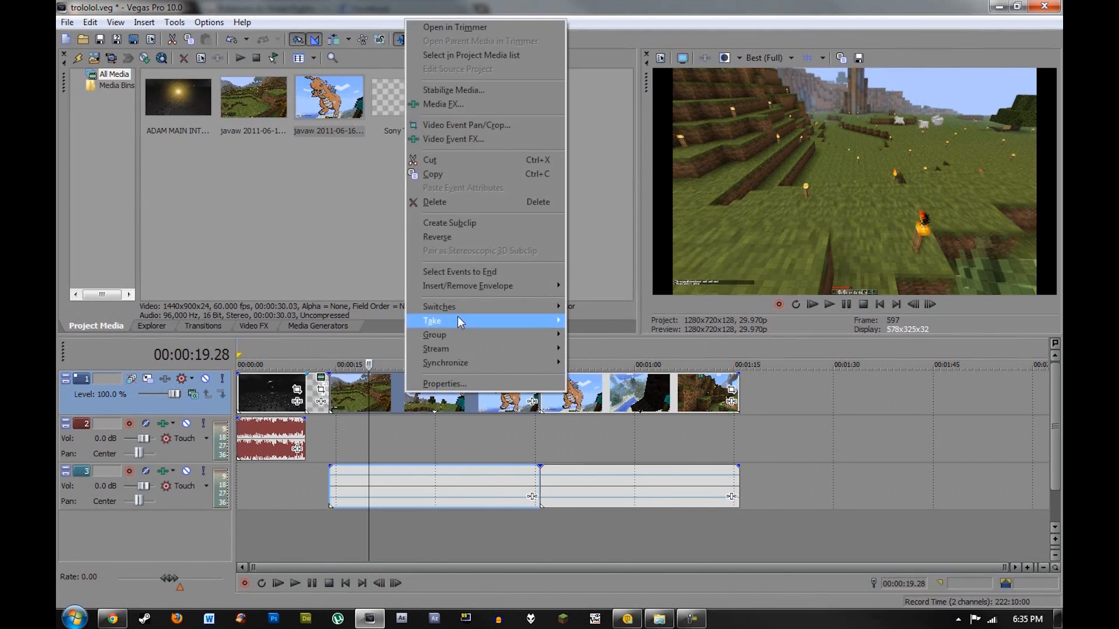
mouse_move(460, 310)
click(604, 357)
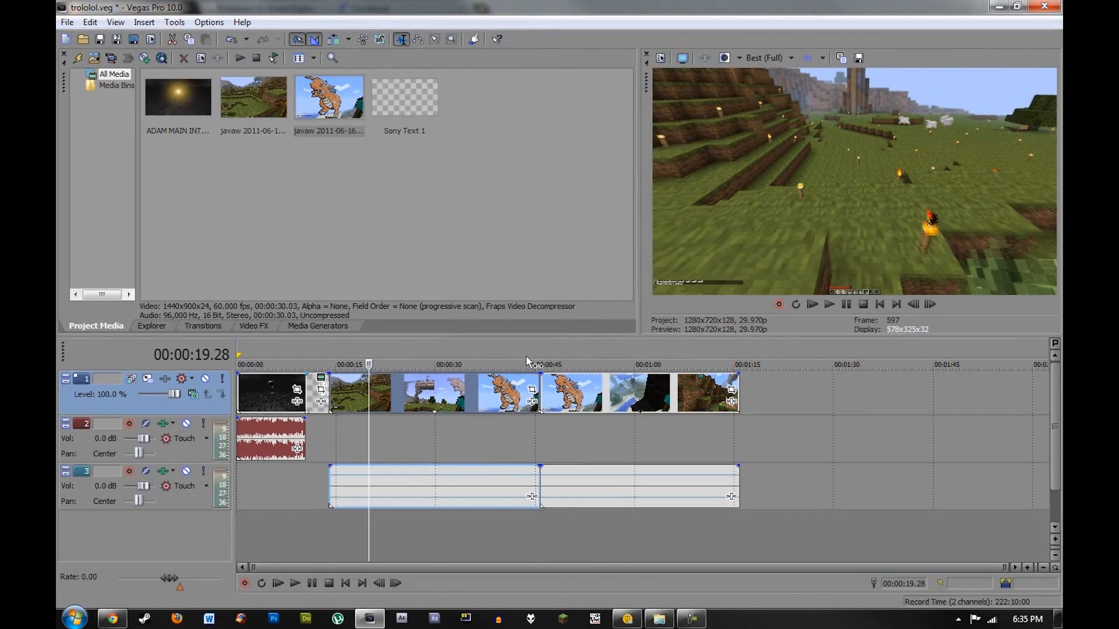
right_click(434, 395)
mouse_move(475, 310)
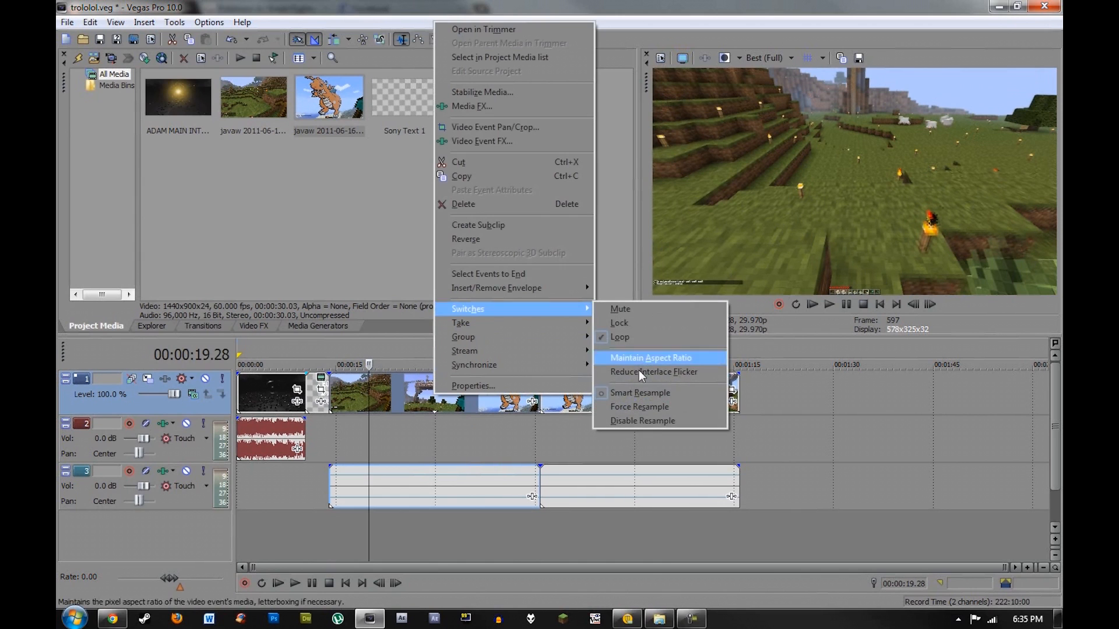
click(644, 423)
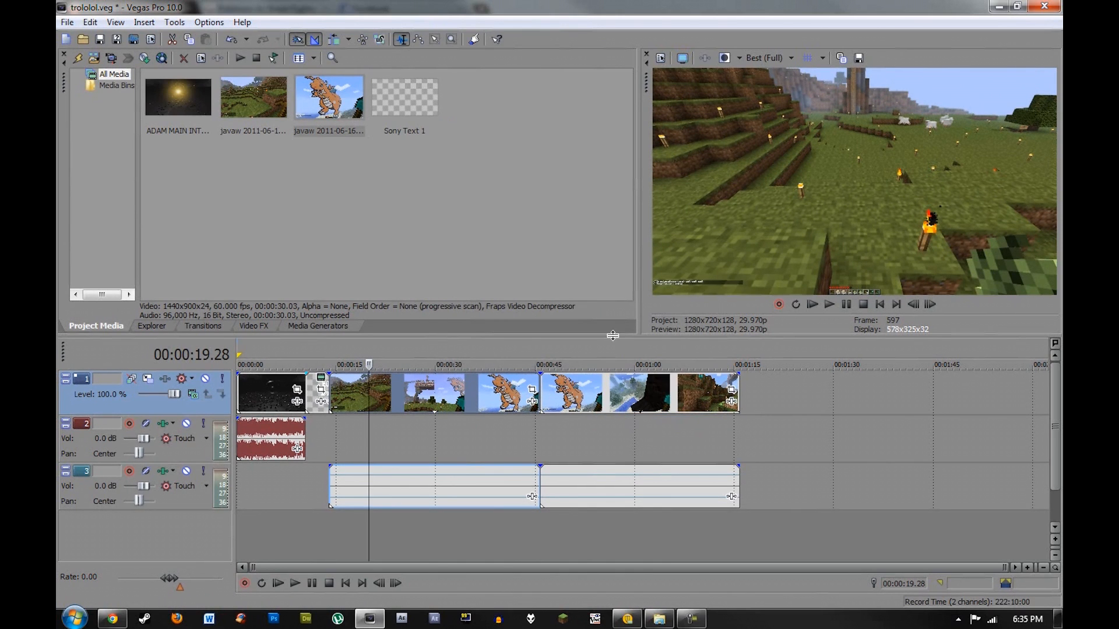
Step: Turn off Maintain Aspect Ratio and disable resampling on the second gameplay recording's video event
click(607, 394)
right_click(607, 393)
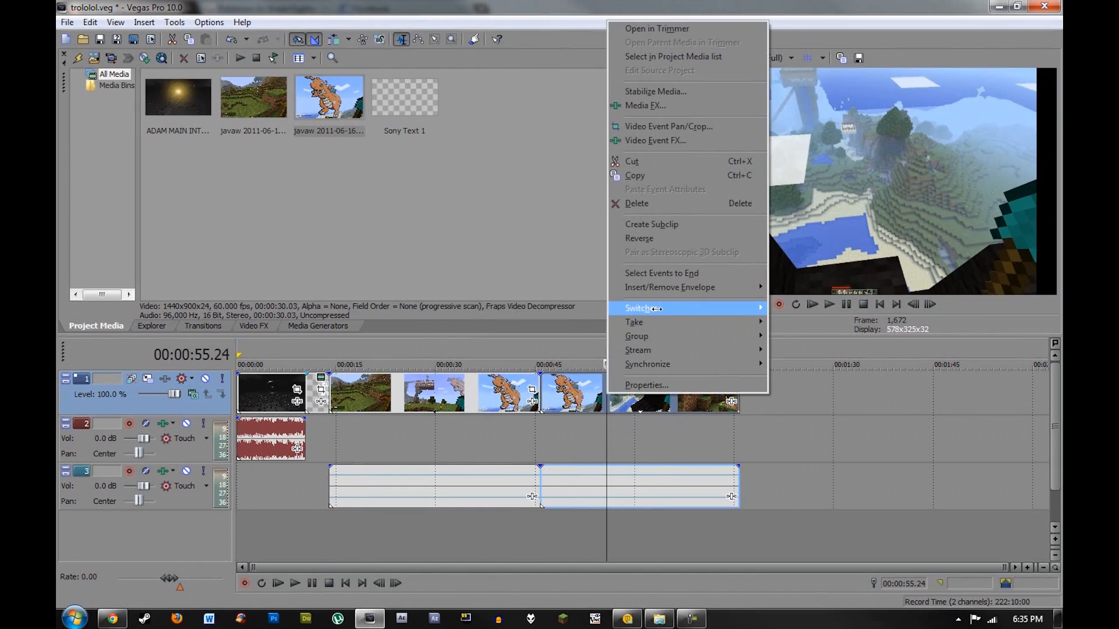
mouse_move(656, 309)
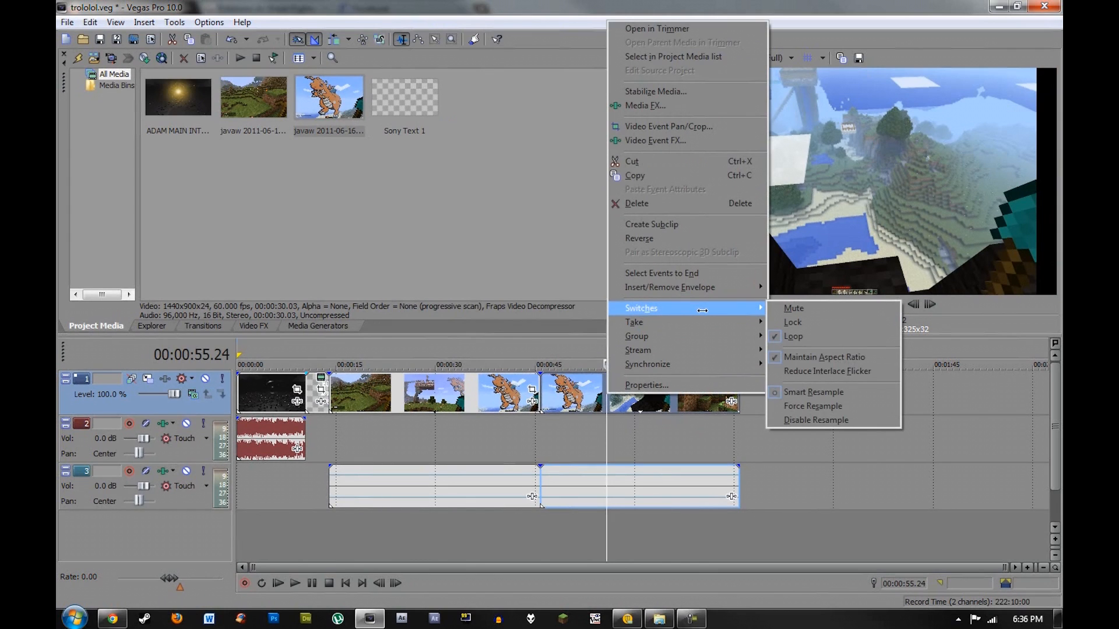
click(813, 356)
right_click(638, 398)
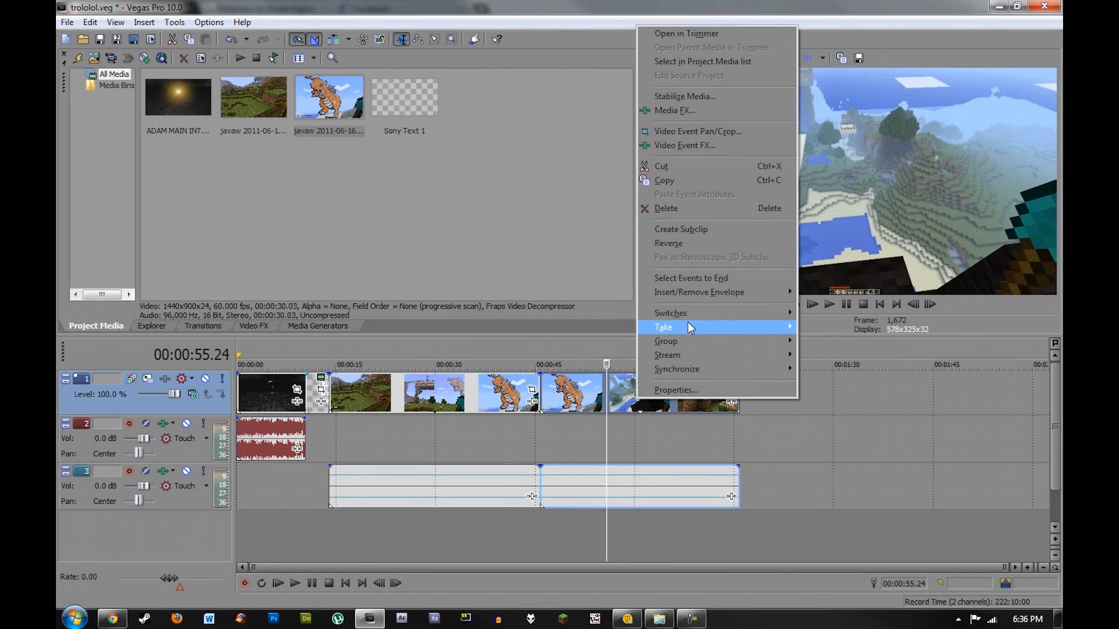
mouse_move(691, 319)
click(824, 420)
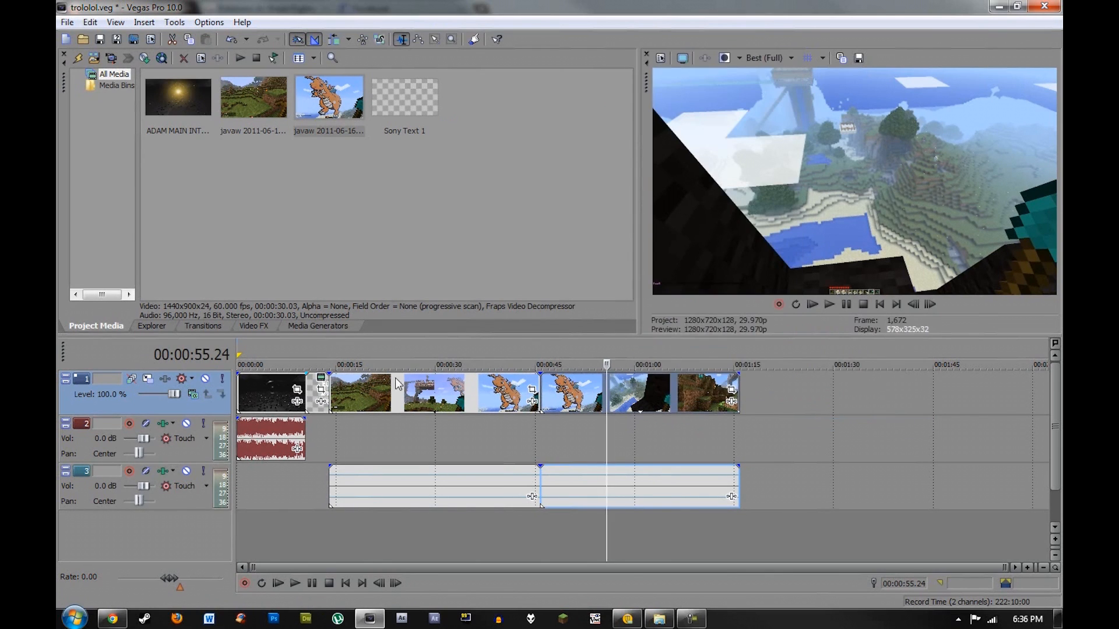
Step: Add a fade-in of about one second to the start of the first gameplay recording and preview it
click(315, 388)
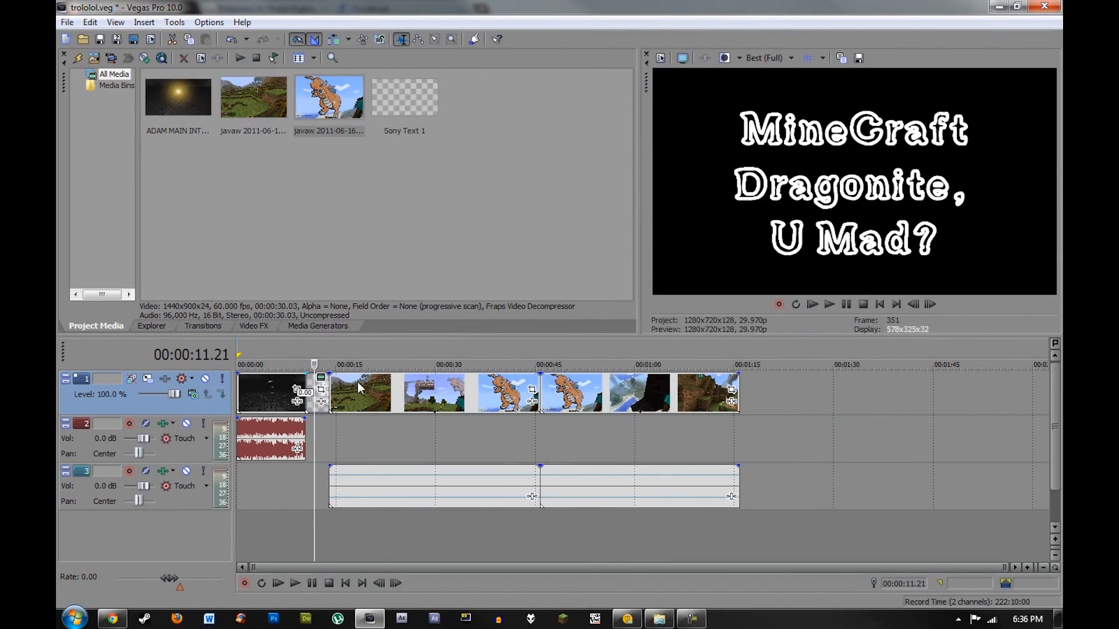
click(423, 406)
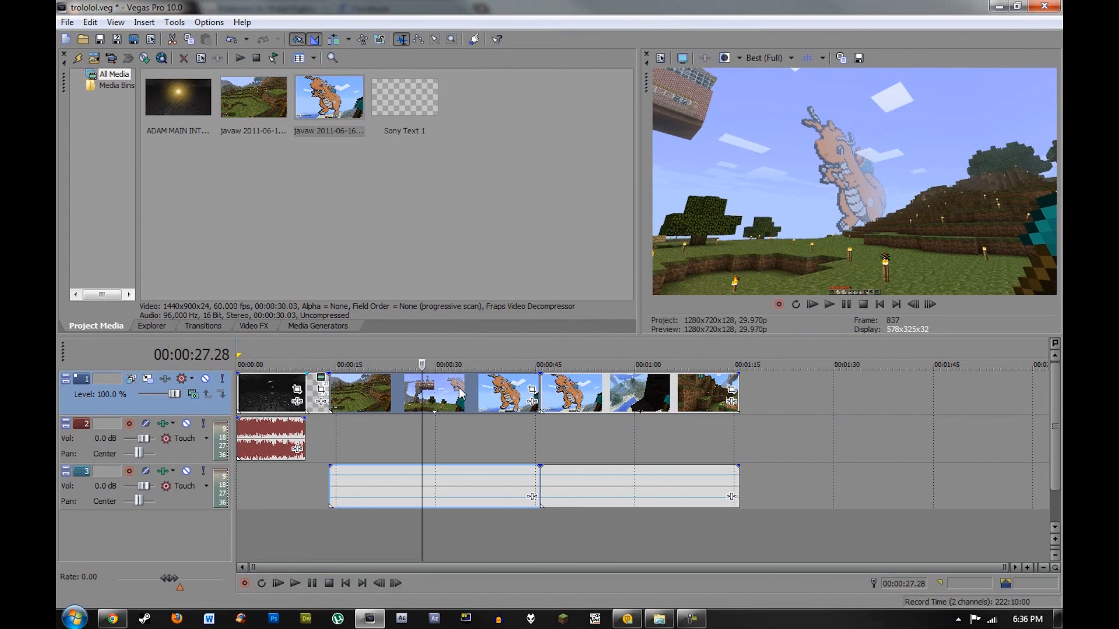
click(738, 385)
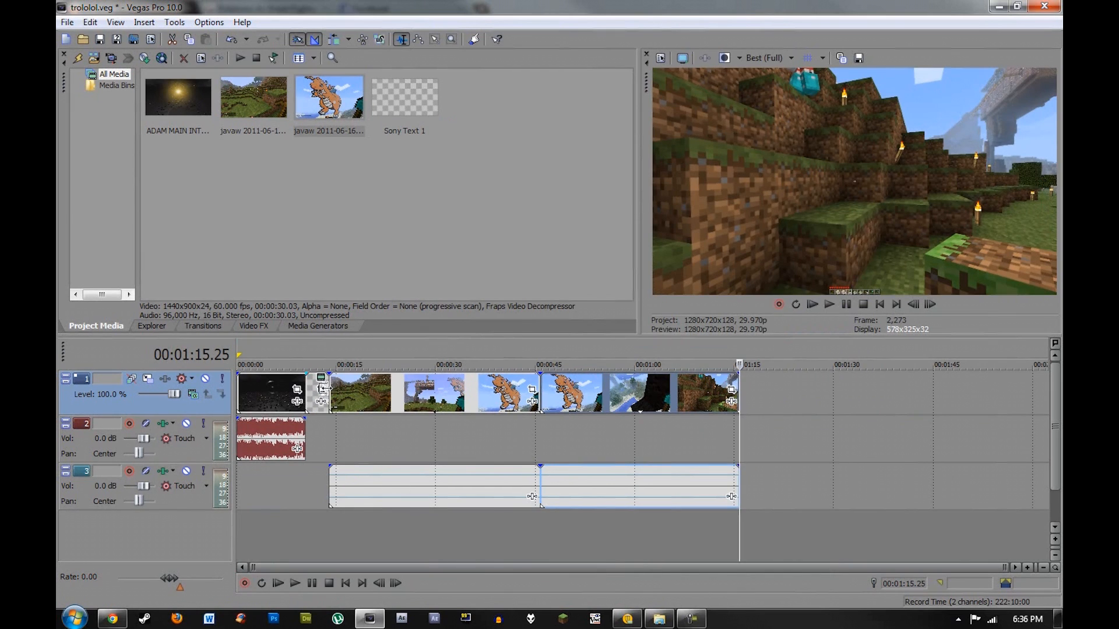
click(329, 396)
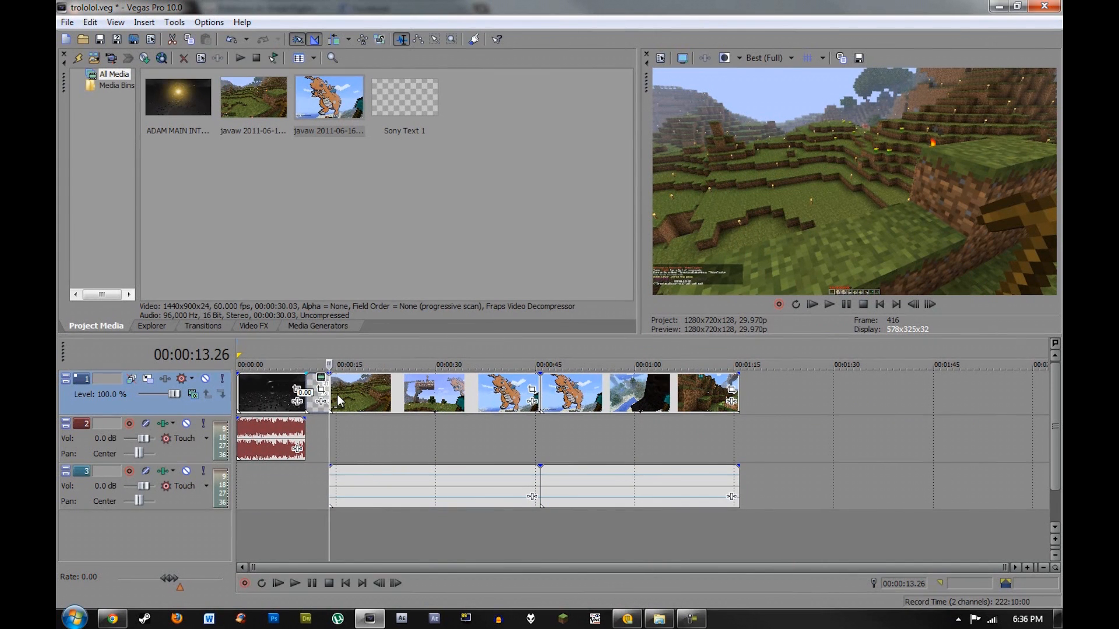
scroll(338, 400, up, 2)
scroll(337, 394, up, 1)
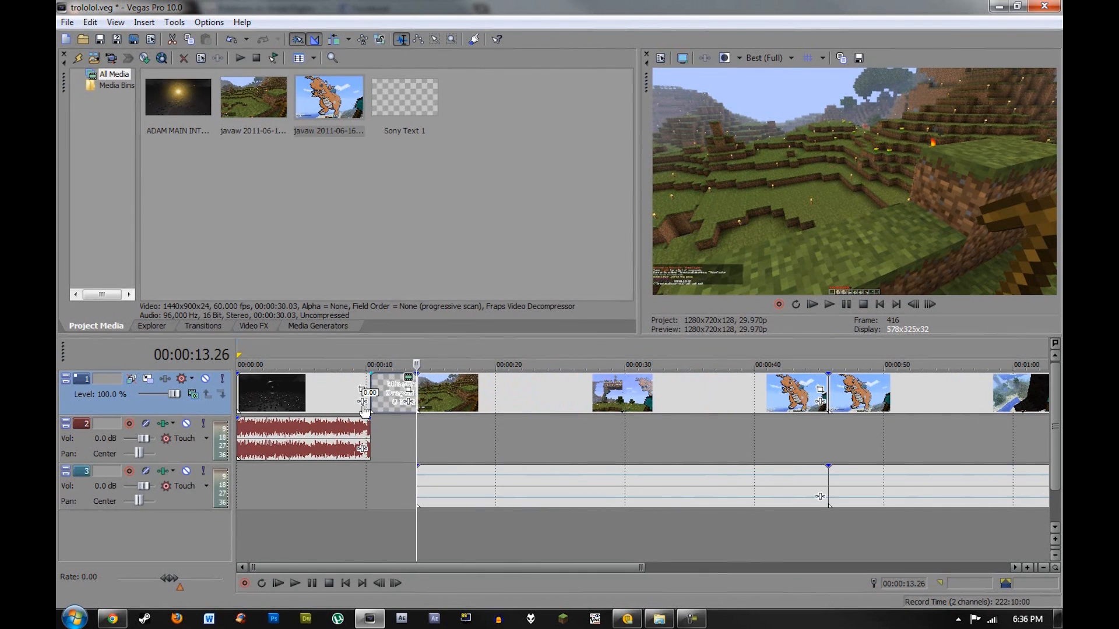
scroll(439, 417, up, 1)
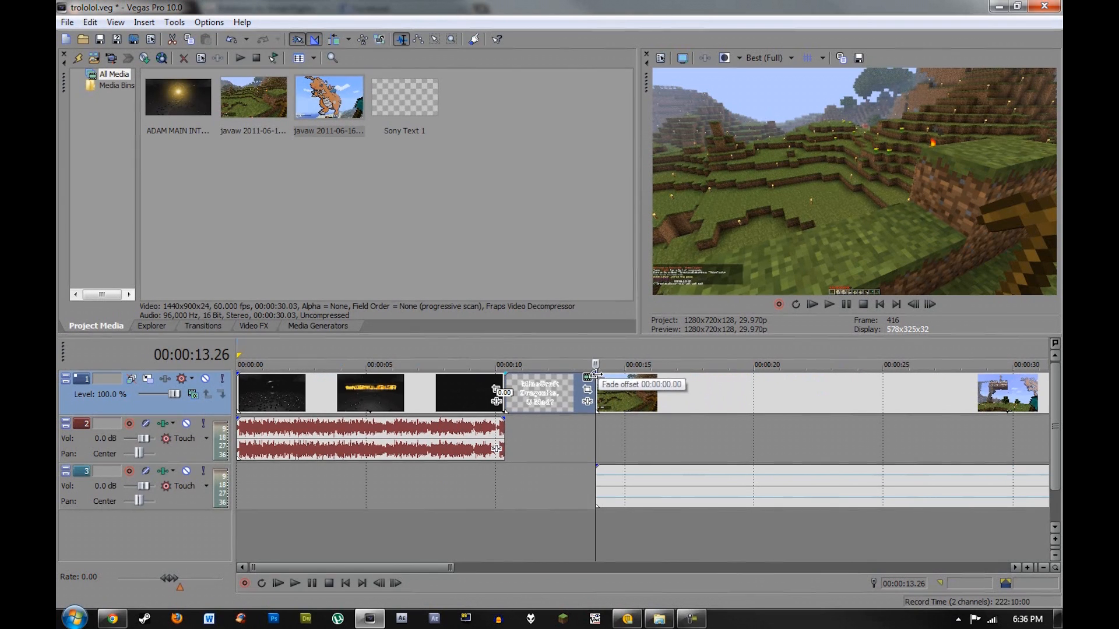
drag(595, 375, 622, 375)
click(602, 393)
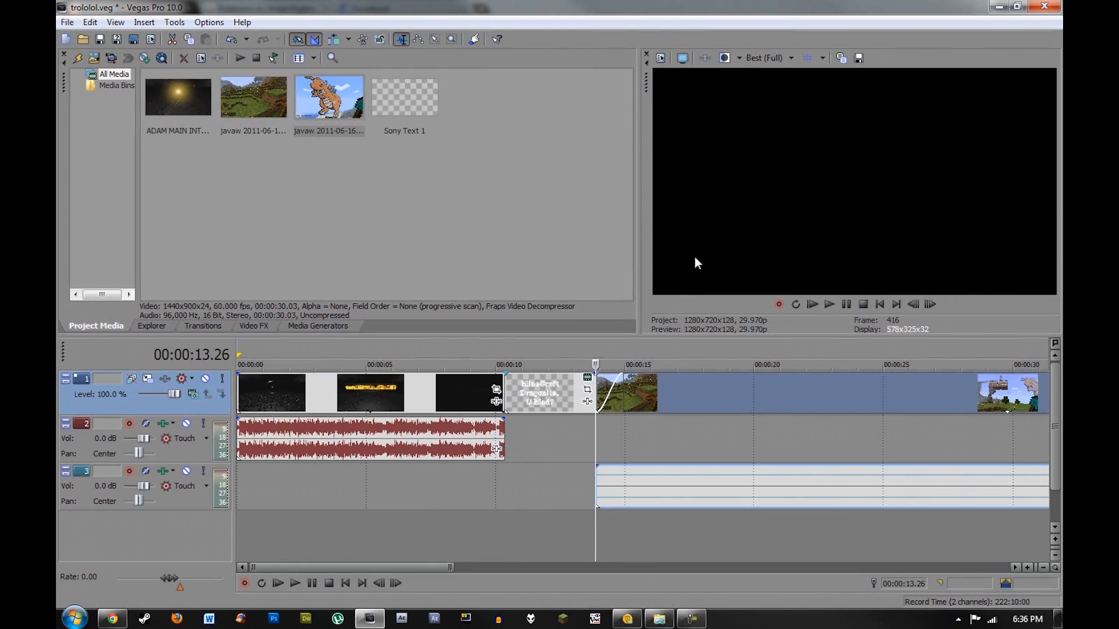
click(297, 582)
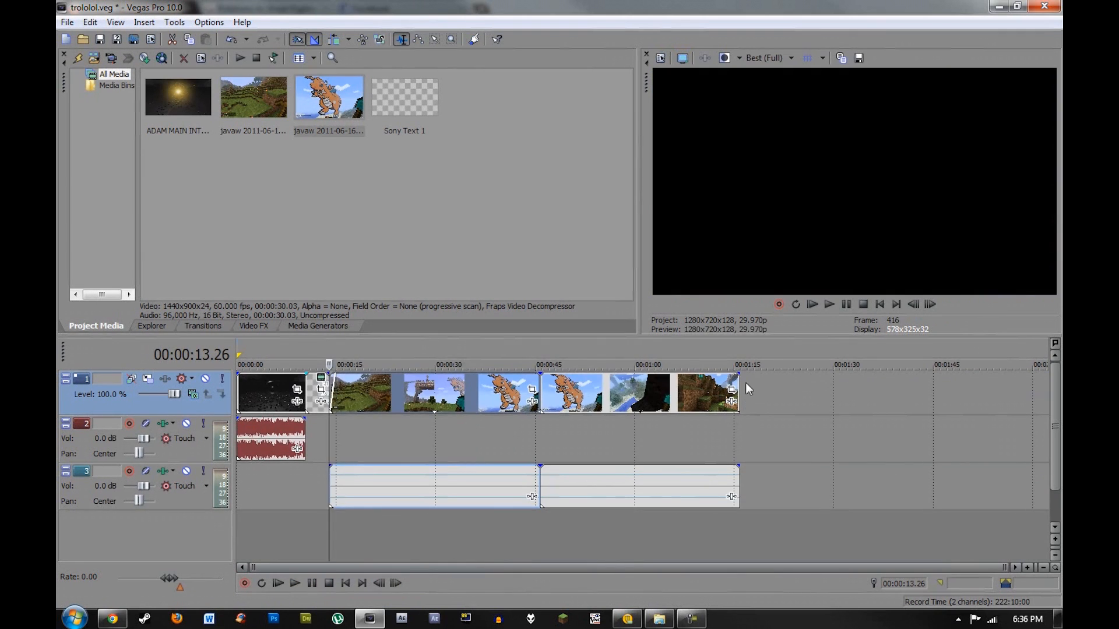
Step: Add a fade-out to the end of the second gameplay recording and play it back from 00:01:12.11
click(746, 388)
scroll(762, 402, up, 4)
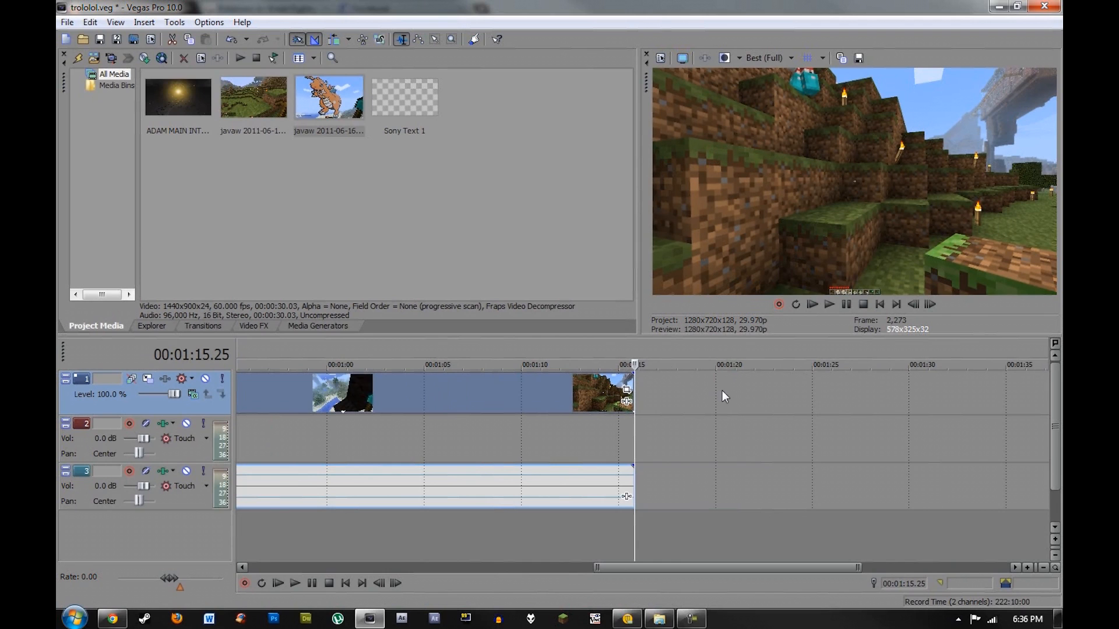
drag(635, 370, 606, 373)
click(600, 385)
click(521, 401)
click(566, 387)
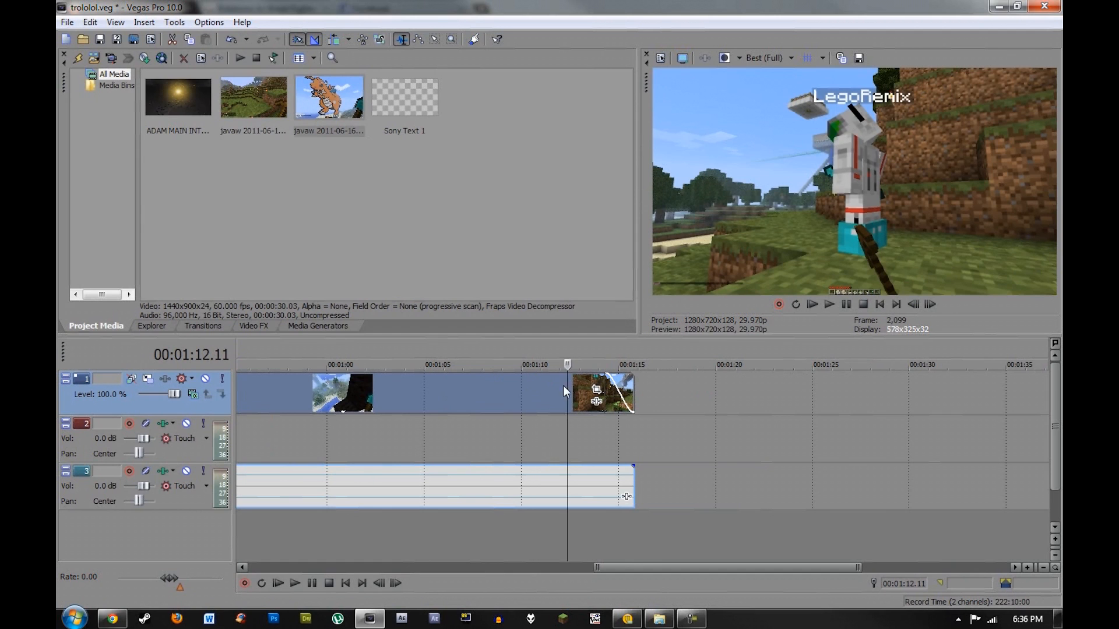
click(303, 584)
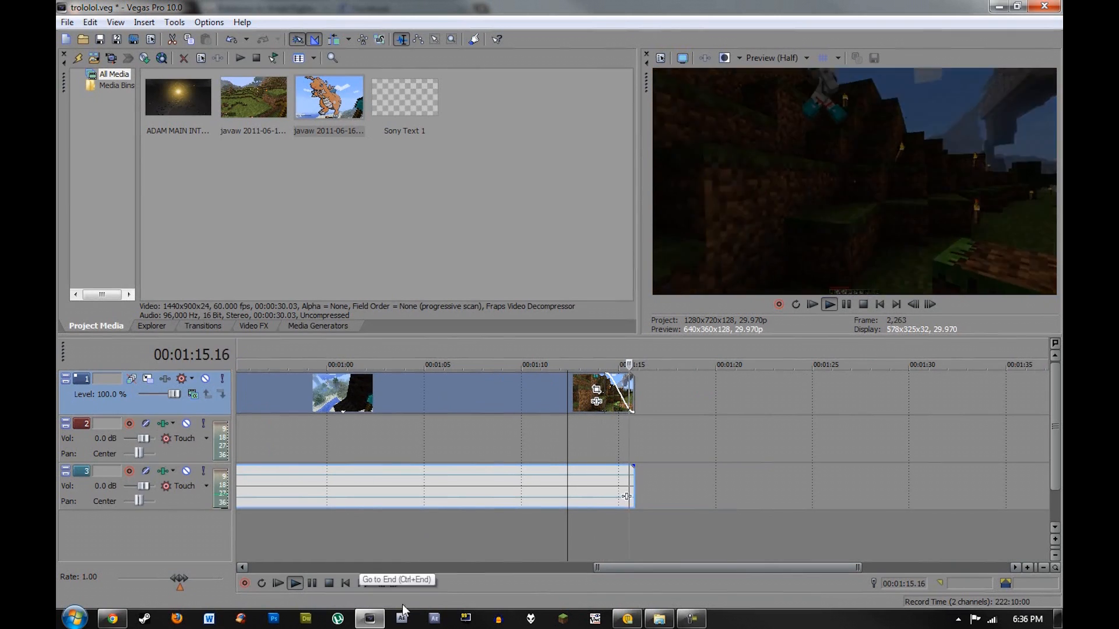
click(329, 584)
scroll(429, 537, down, 5)
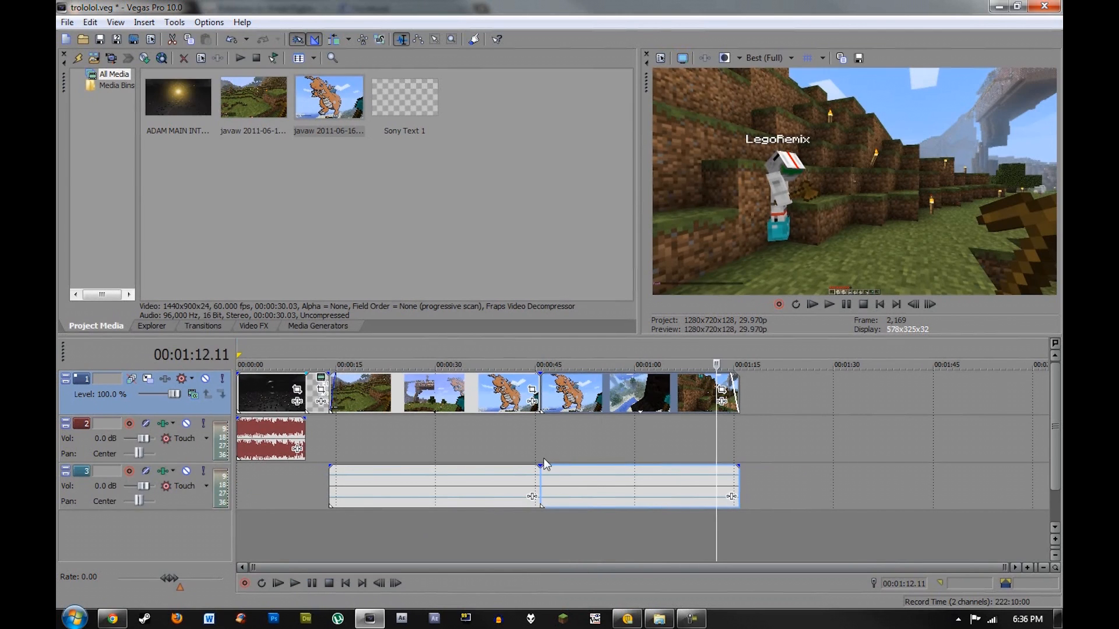
Step: Record a voice-over take onto a new audio track, starting at the end of the intro at 00:00:10.10
click(333, 404)
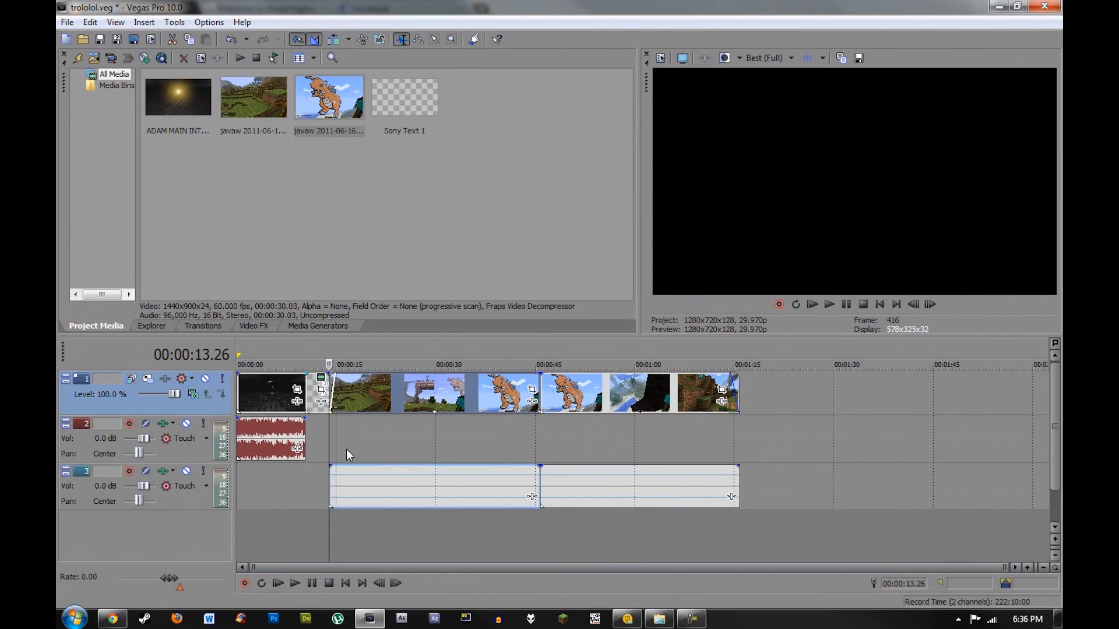
click(304, 452)
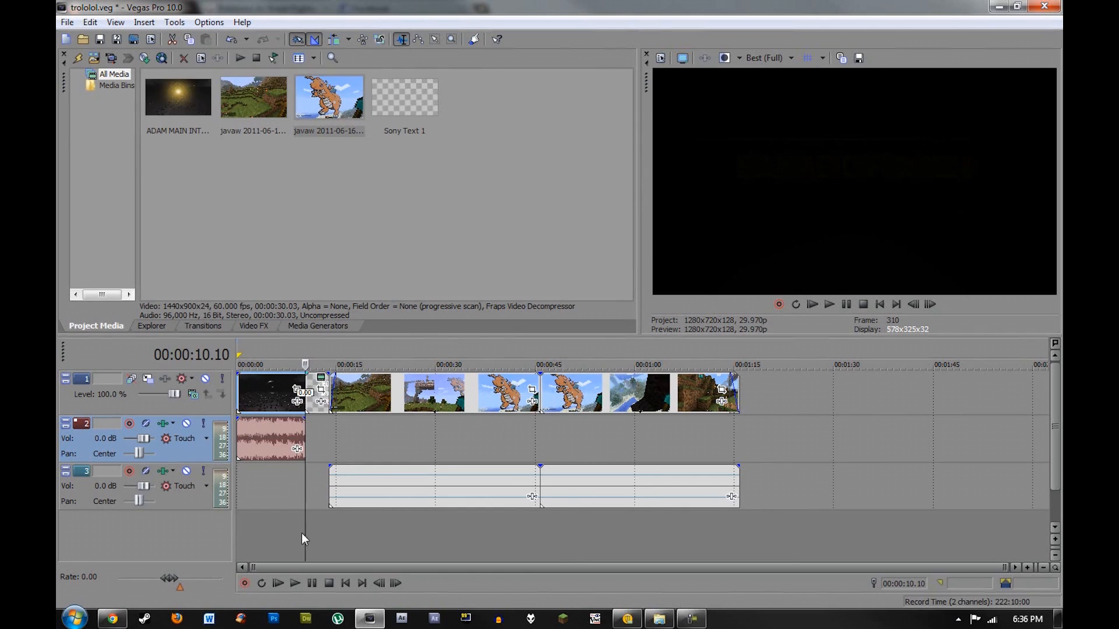
click(243, 586)
key(Return)
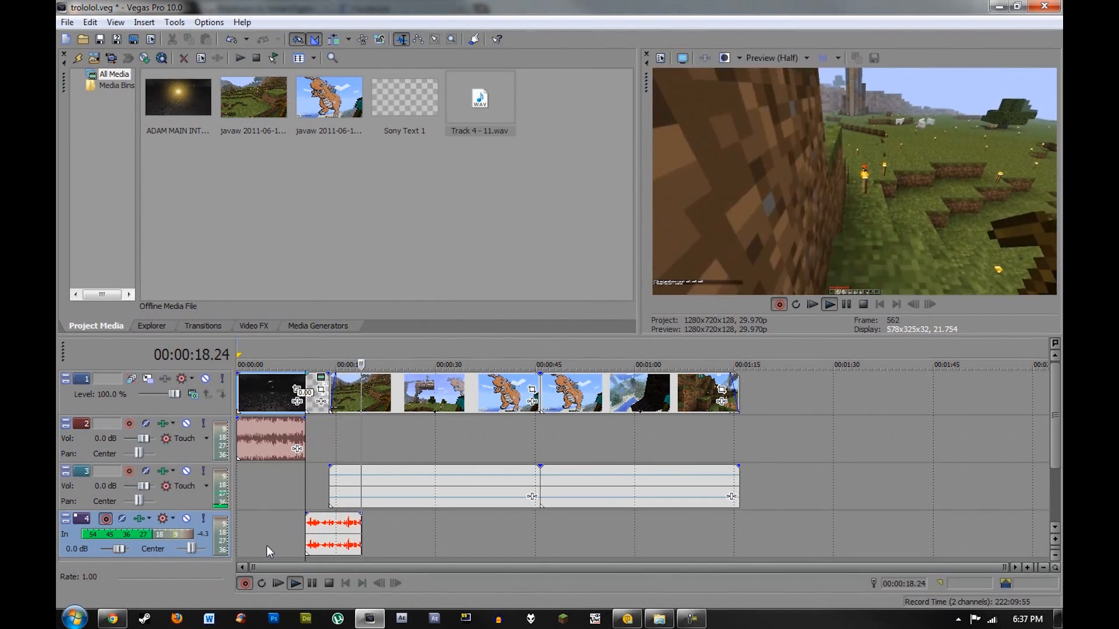
click(331, 584)
Step: Set the voice-over track's volume to 0.1 dB and the gameplay audio track's volume to -2.2 dB
drag(123, 550, 124, 551)
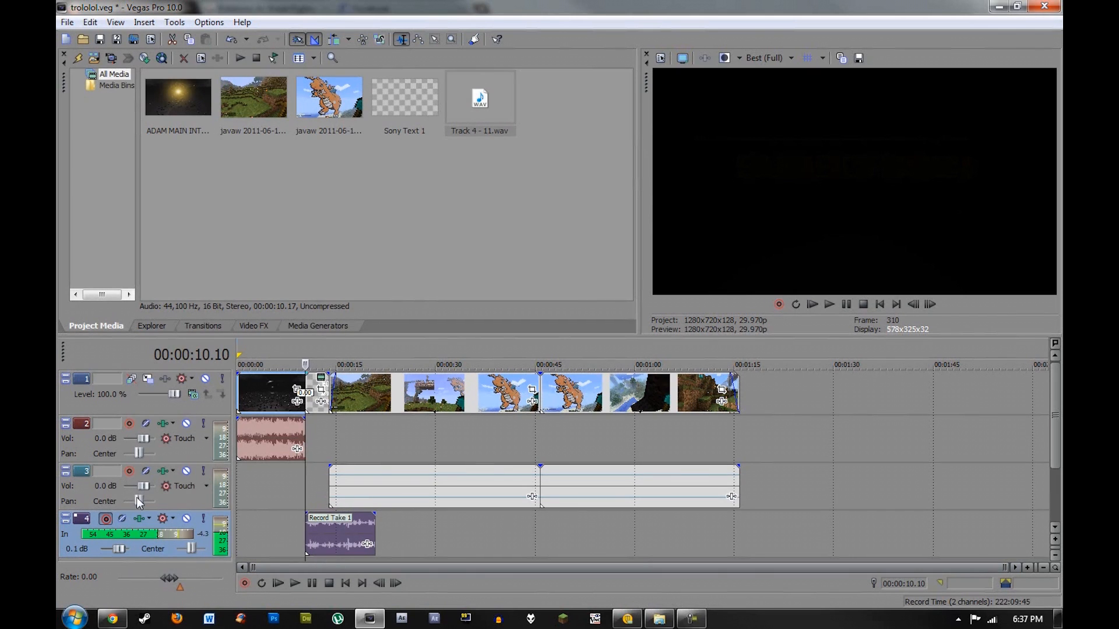
drag(141, 489, 137, 488)
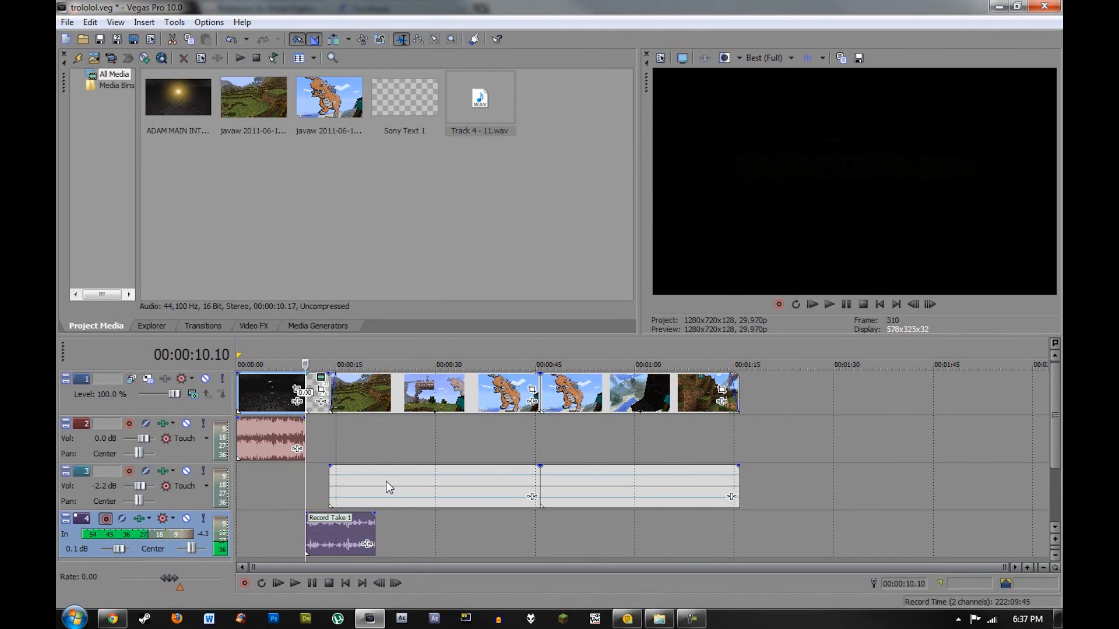
click(388, 410)
click(365, 406)
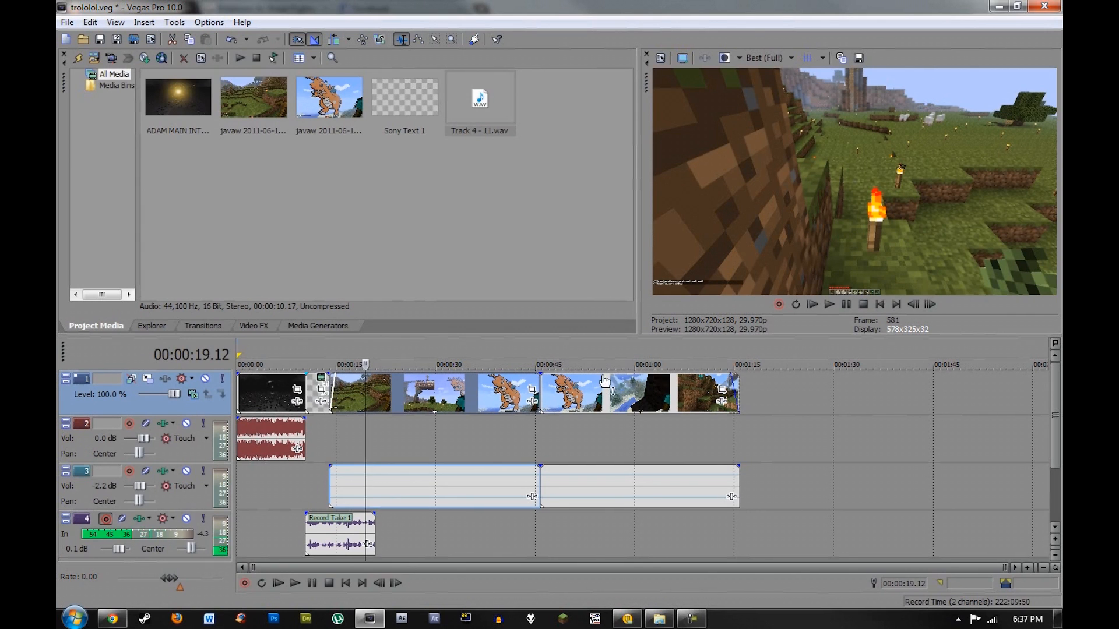
click(485, 395)
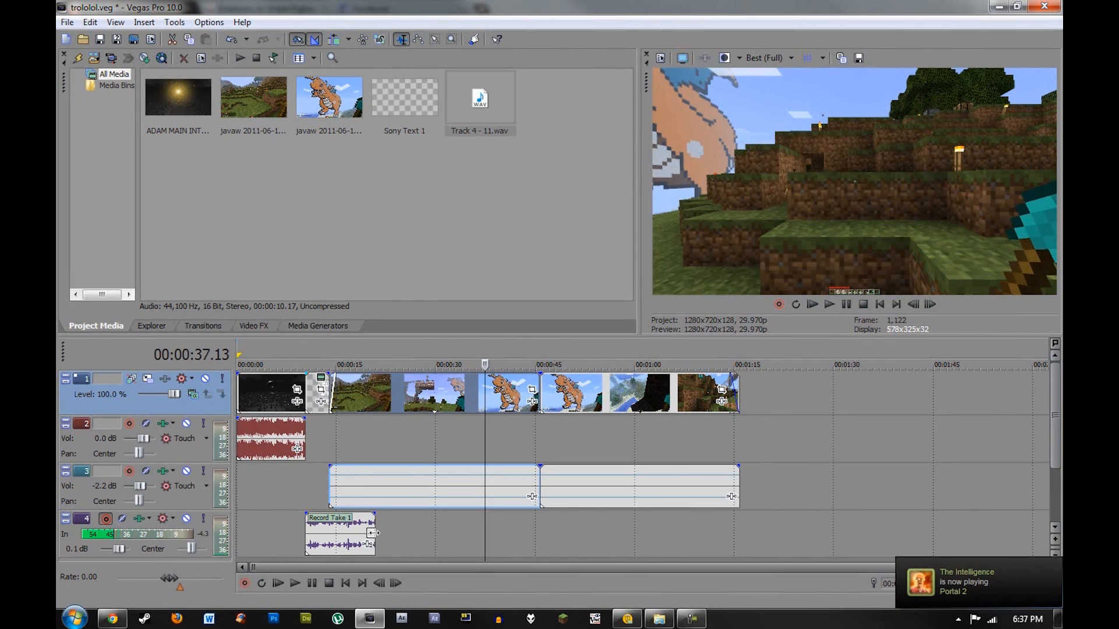
Step: Move the voice-over clip so that it ends together with the second gameplay recording at 00:01:15.25
click(373, 533)
click(734, 519)
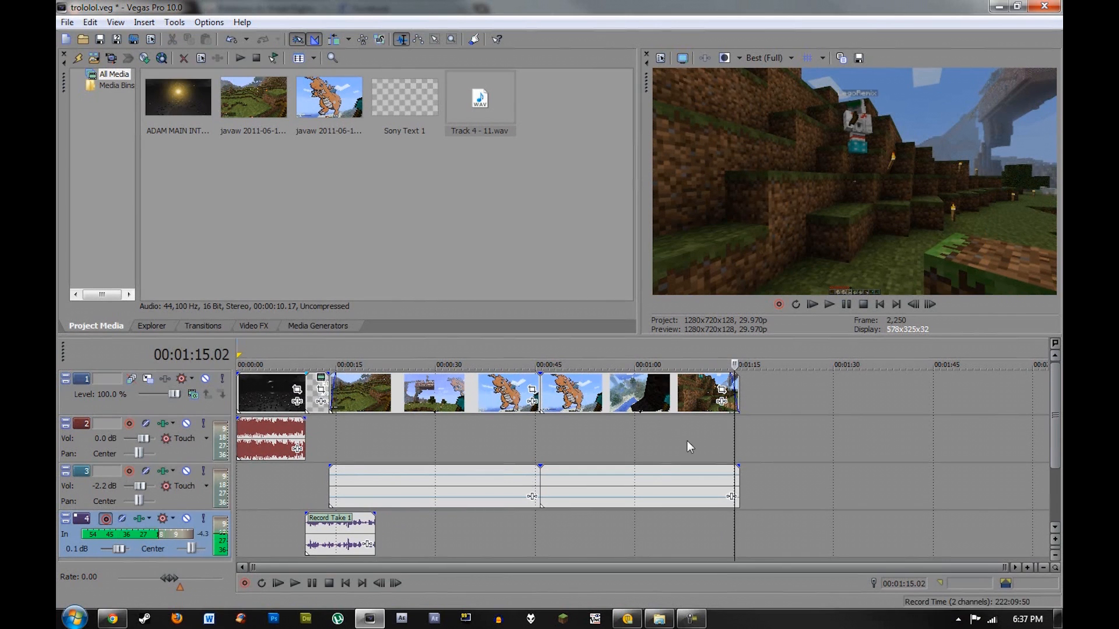
drag(353, 533, 718, 533)
click(744, 509)
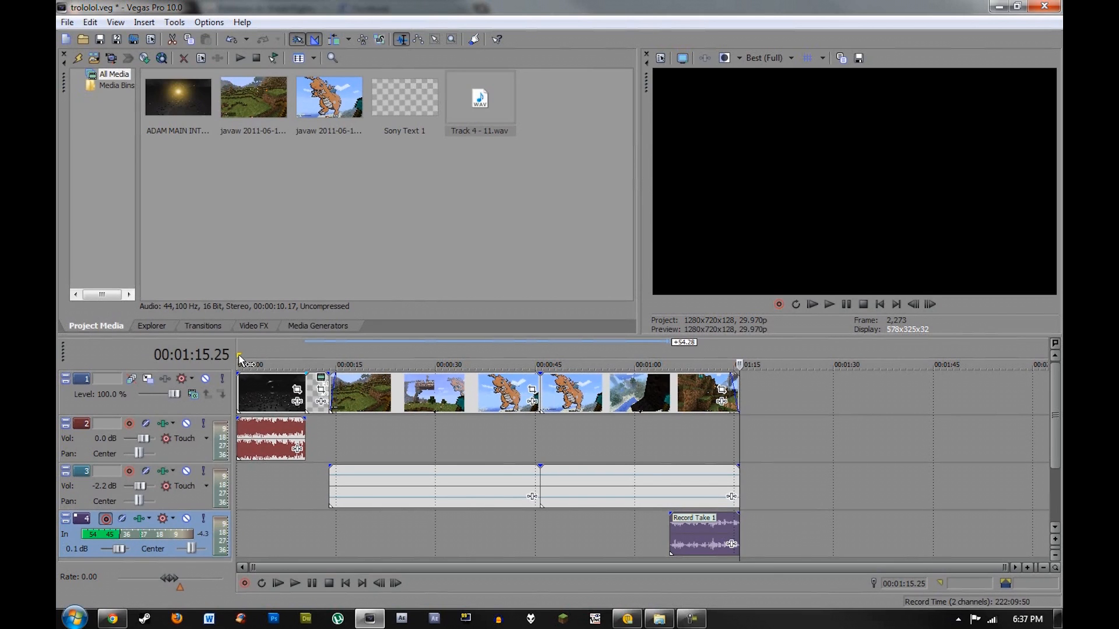
Step: Select the whole project as the loop region, from 00:00:00.00 to the end of the gameplay video at 00:01:15.25
drag(239, 354, 736, 391)
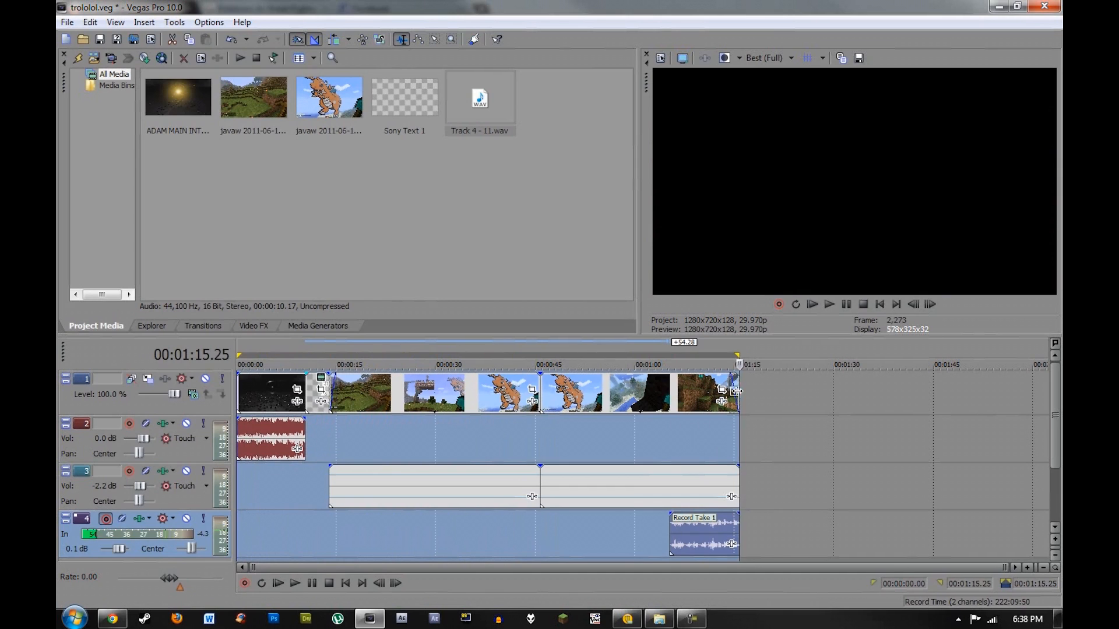
mouse_move(701, 530)
mouse_down()
mouse_move(742, 529)
mouse_move(710, 528)
mouse_up()
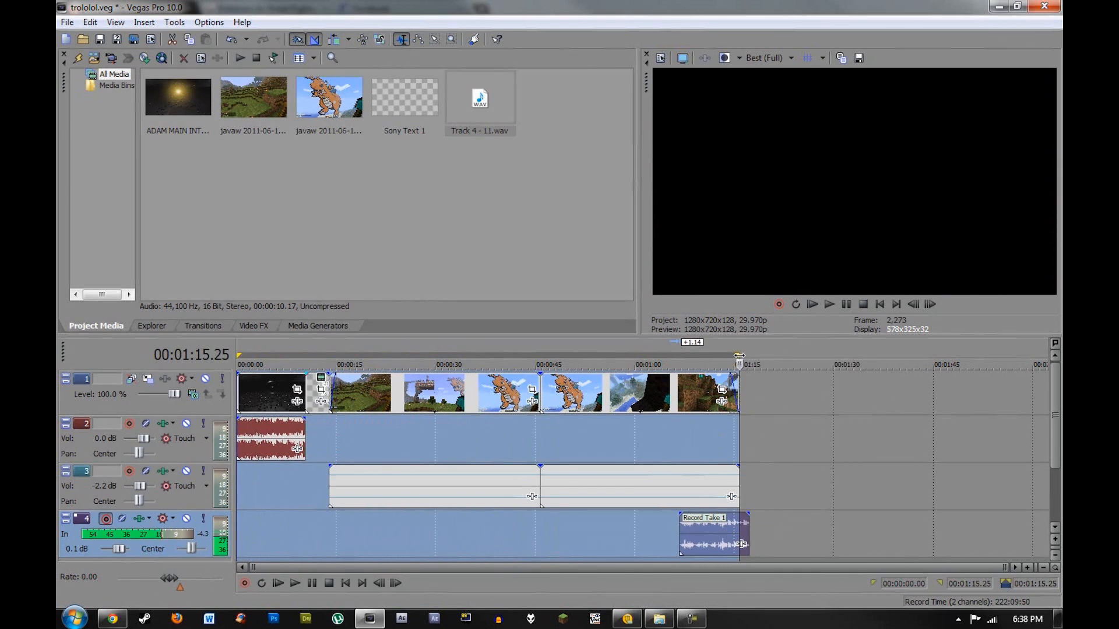
mouse_move(739, 356)
mouse_down()
mouse_move(766, 355)
mouse_move(738, 356)
mouse_up()
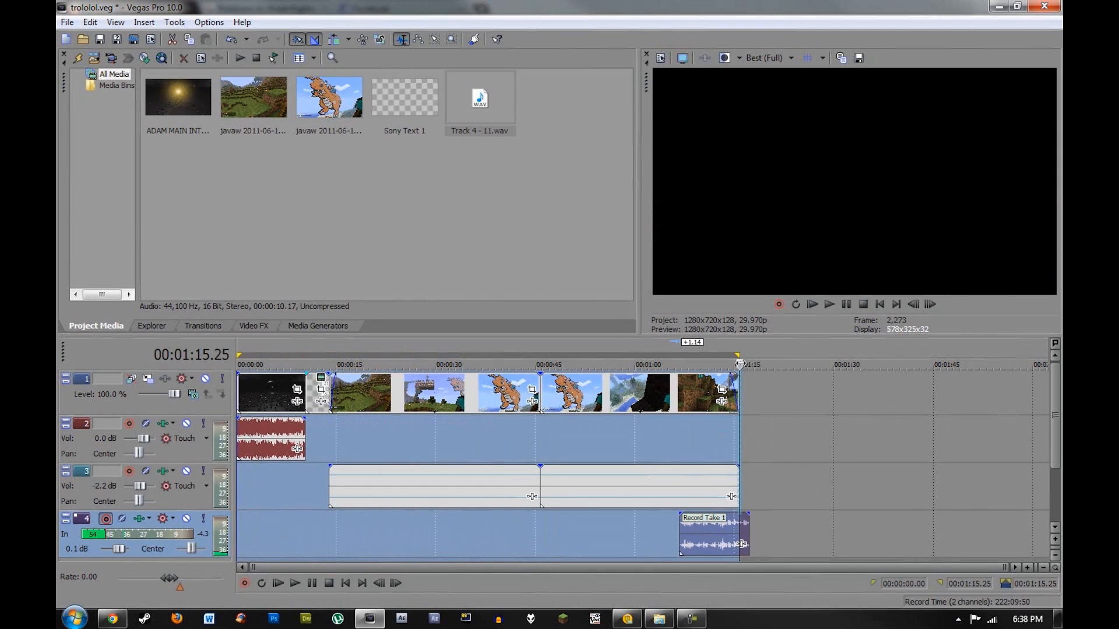
Step: Move the voice-over clip back so it starts at the end of the intro, and save the project
drag(713, 528, 331, 534)
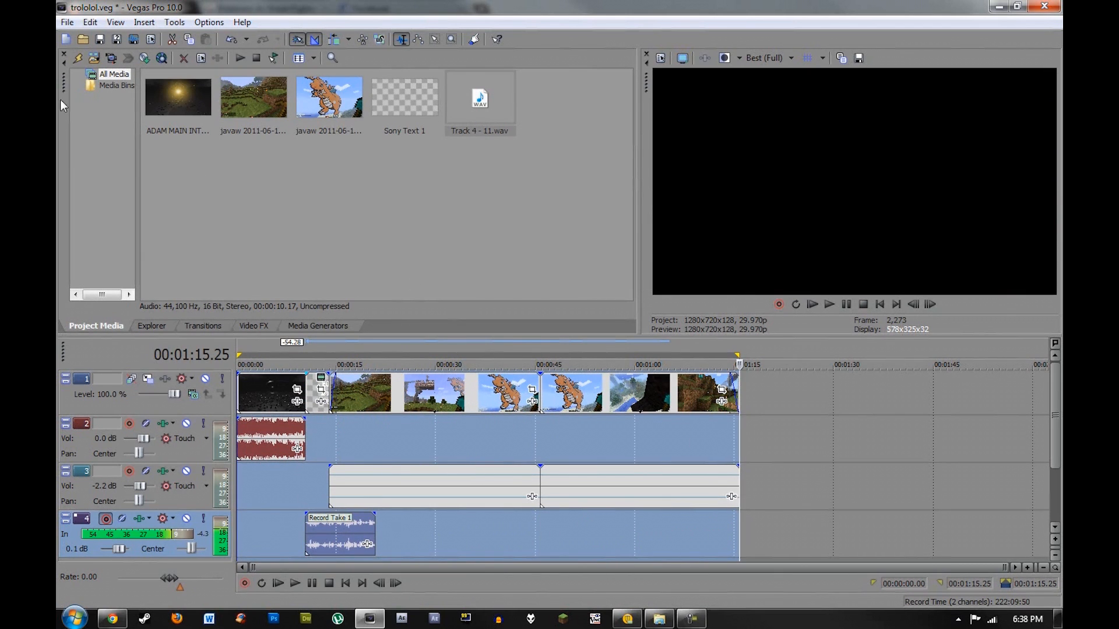
click(100, 39)
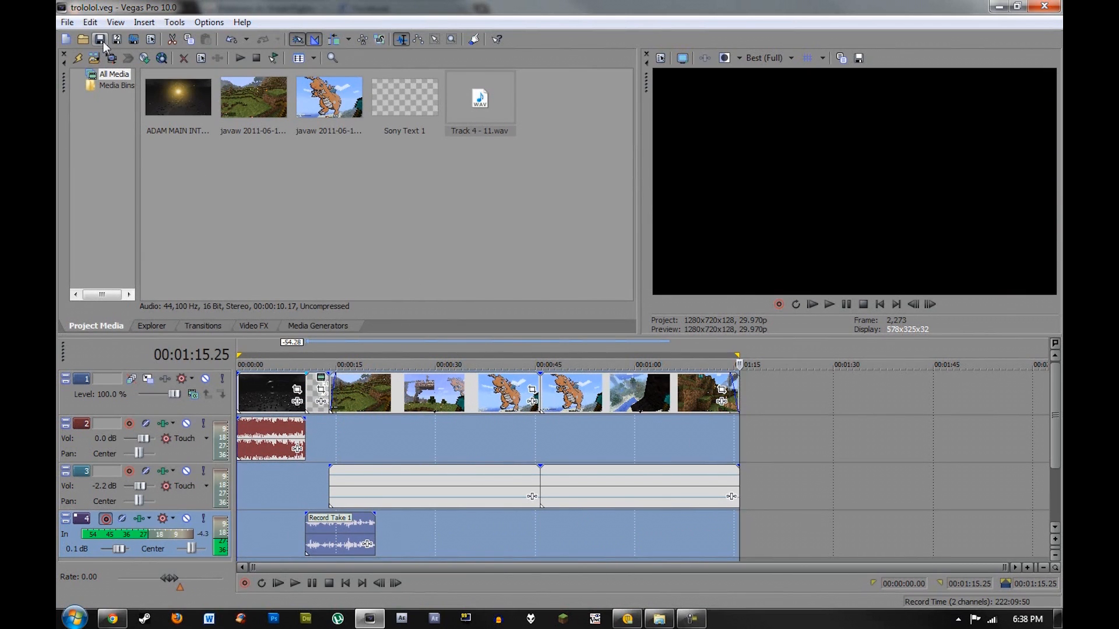
Step: Begin rendering the project as trololol.wmv in My Videos, with Windows Media Video V11 (*.wmv) as the file type
click(69, 23)
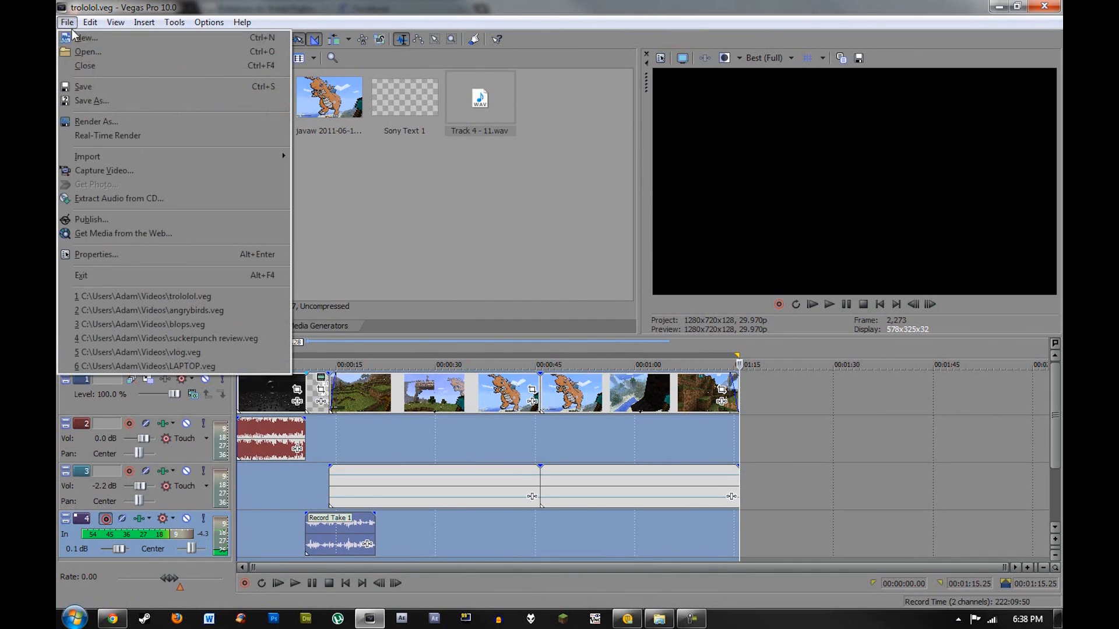
click(111, 121)
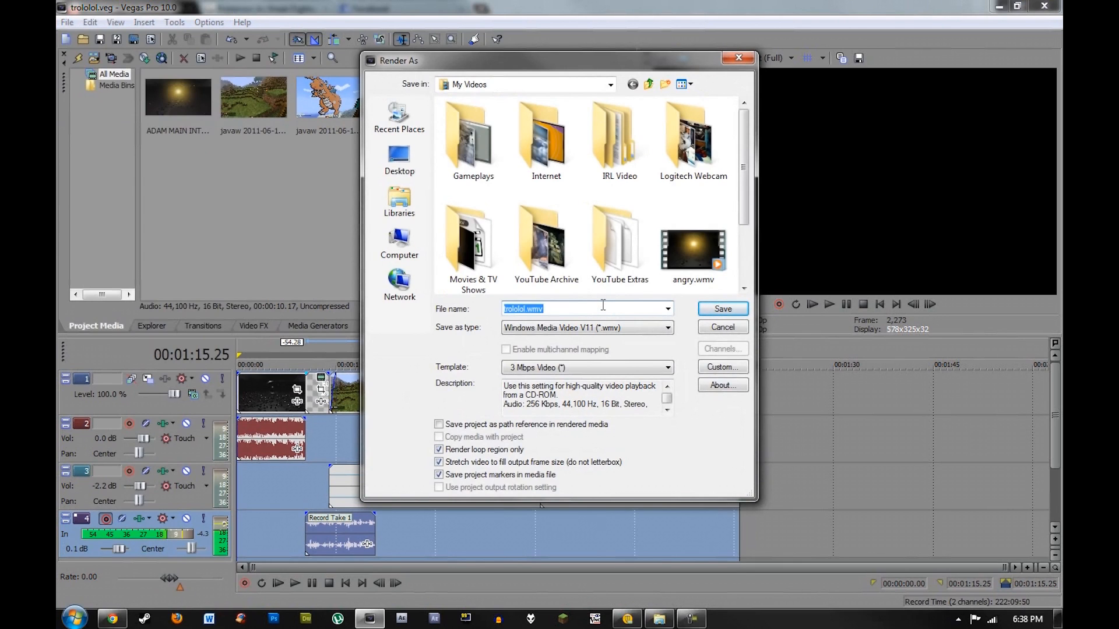
drag(744, 174, 752, 222)
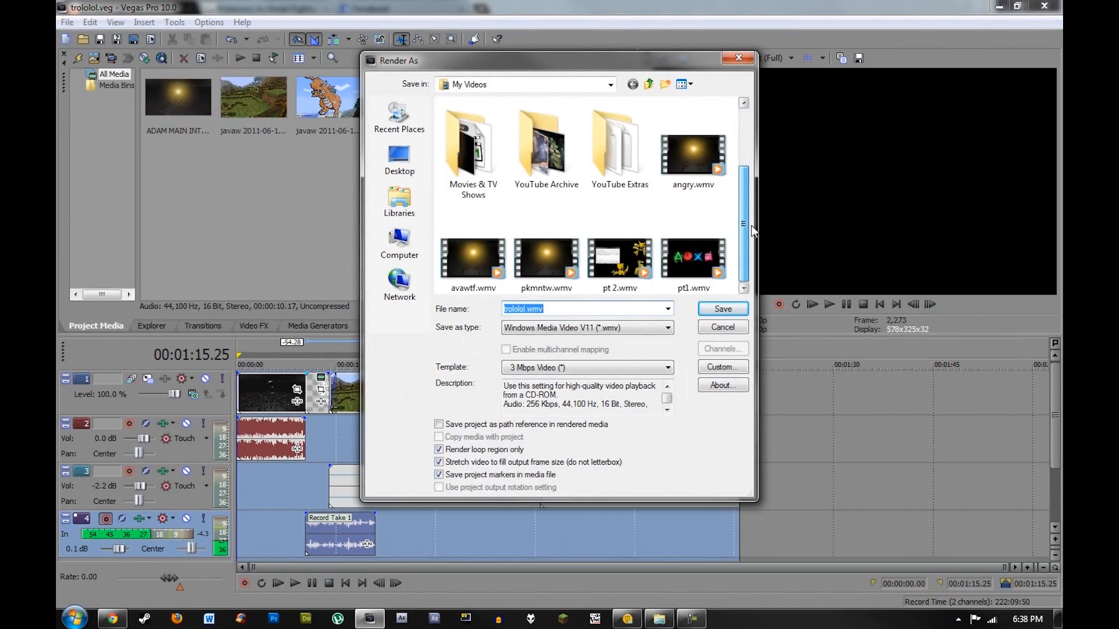
scroll(750, 226, up, 1)
click(577, 328)
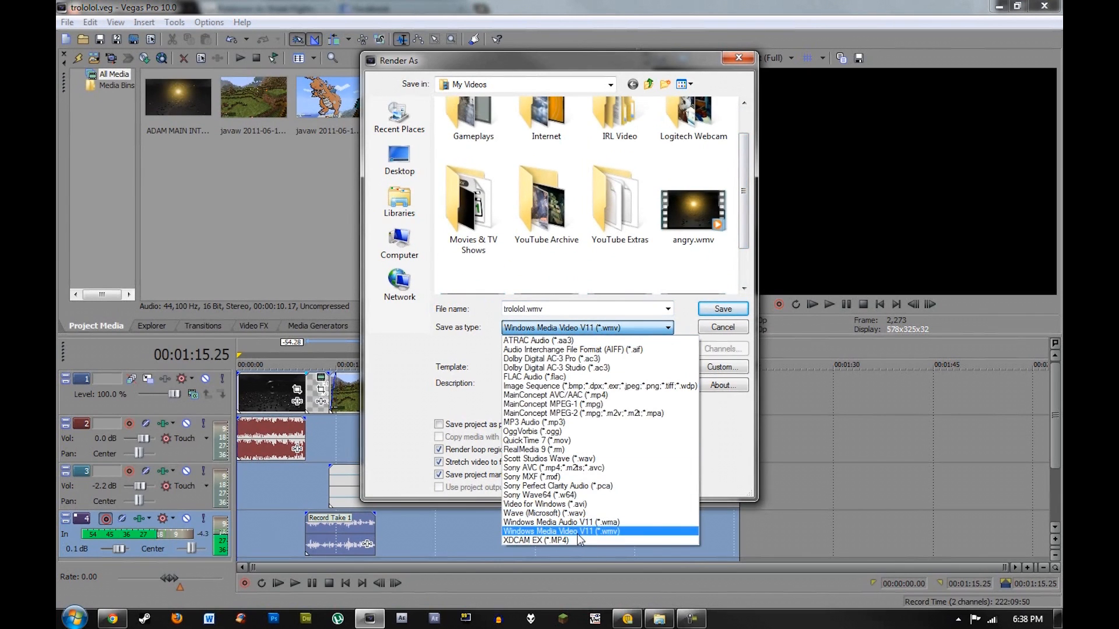
click(583, 533)
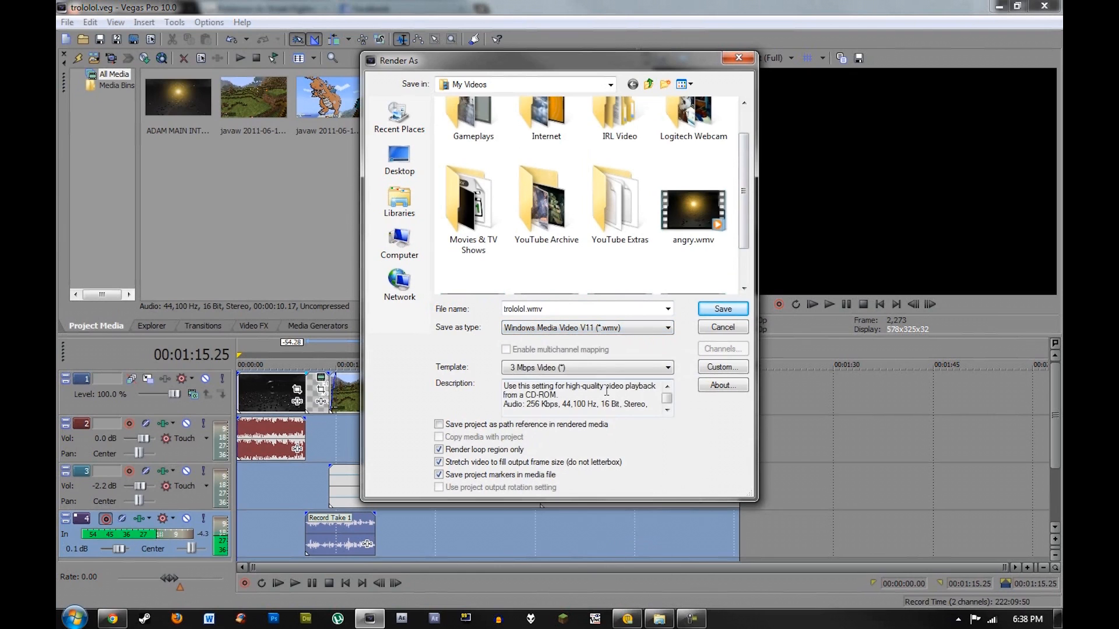
Step: Open the custom settings of the 8 Mbps HD 1080-30p Video template and load the YouTube 720p template there
click(652, 372)
click(578, 553)
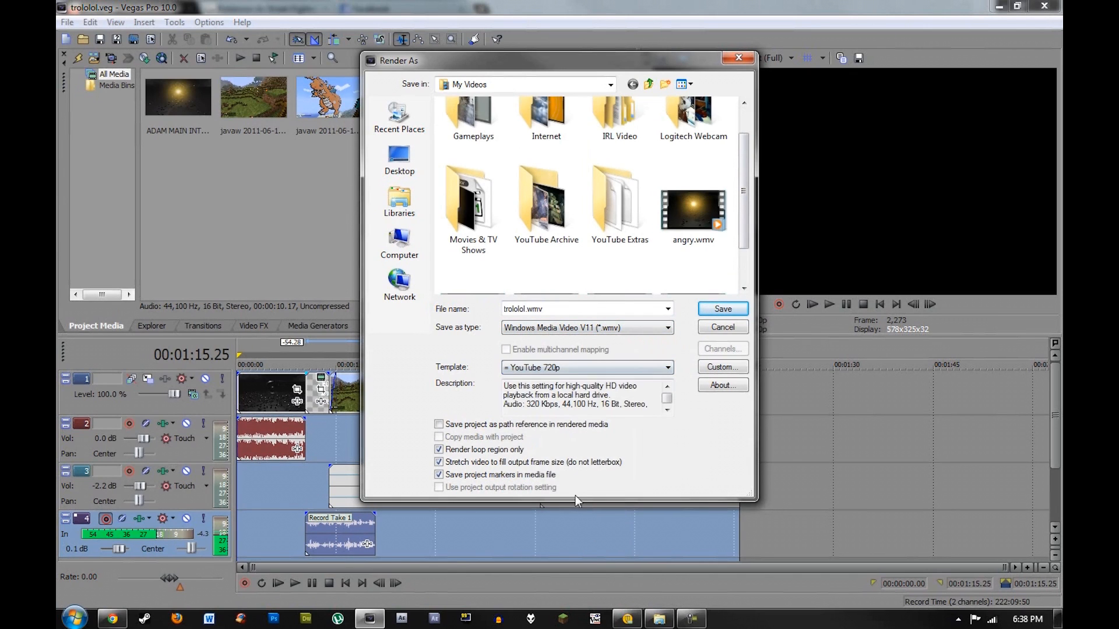
click(567, 369)
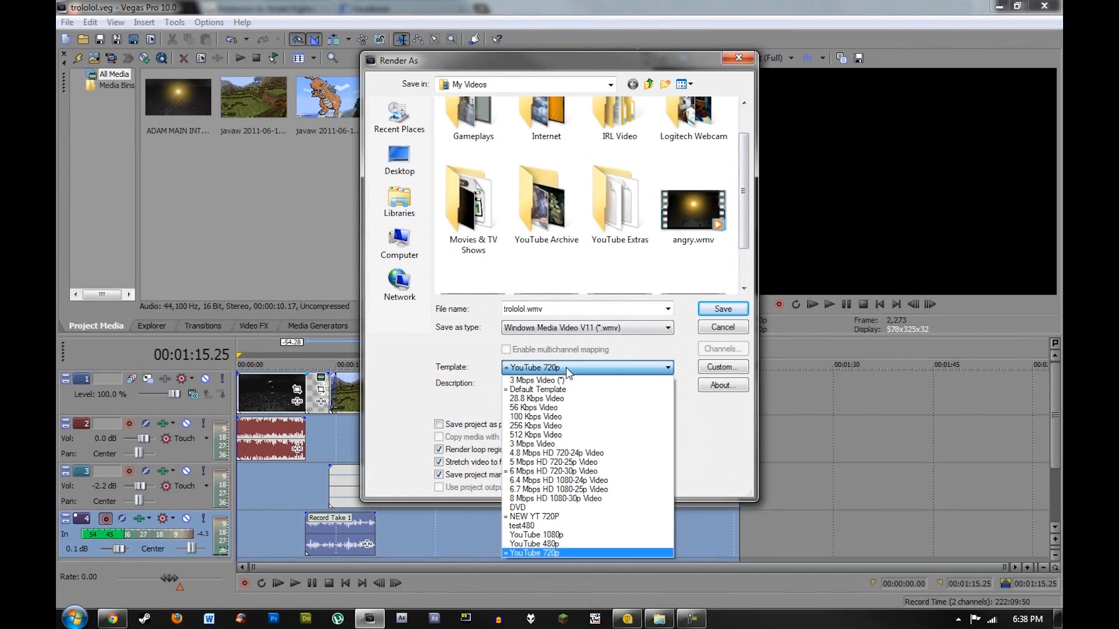
click(566, 499)
click(722, 368)
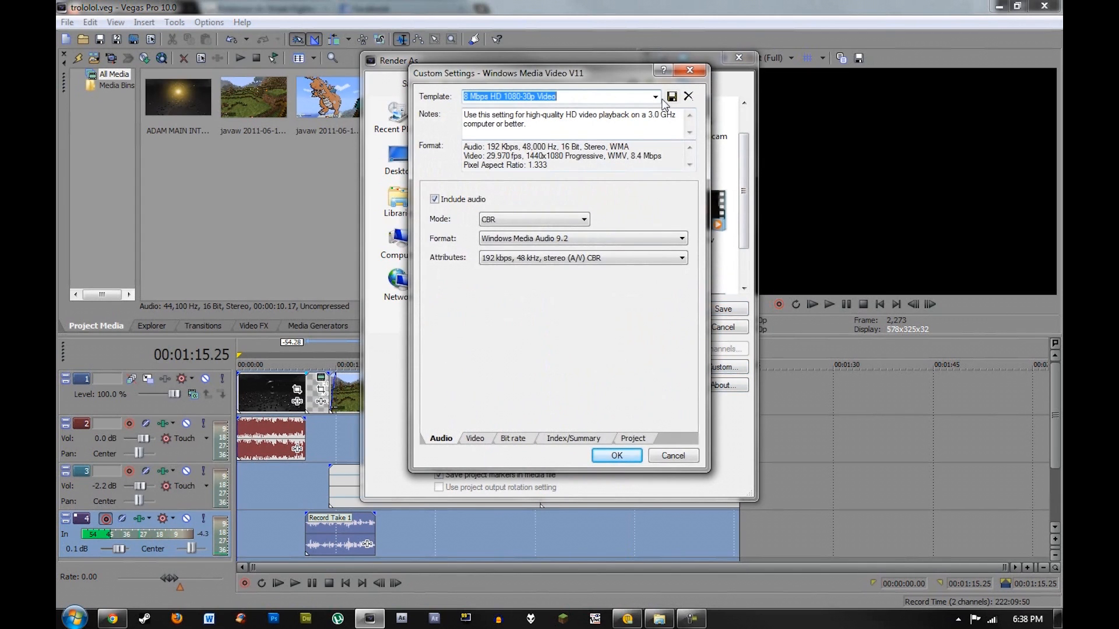
click(655, 97)
click(571, 337)
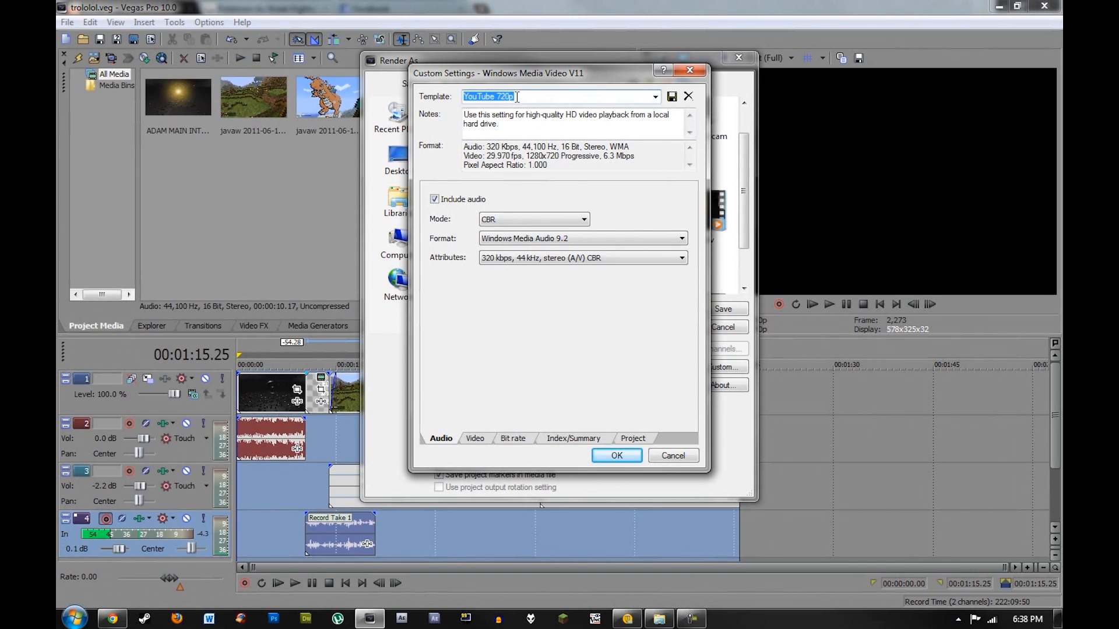
Step: Set the render audio to CBR mode, Windows Media Audio 9.2 format, and 320 kbps, 44 kHz, stereo (A/V) CBR attributes
click(516, 221)
click(515, 223)
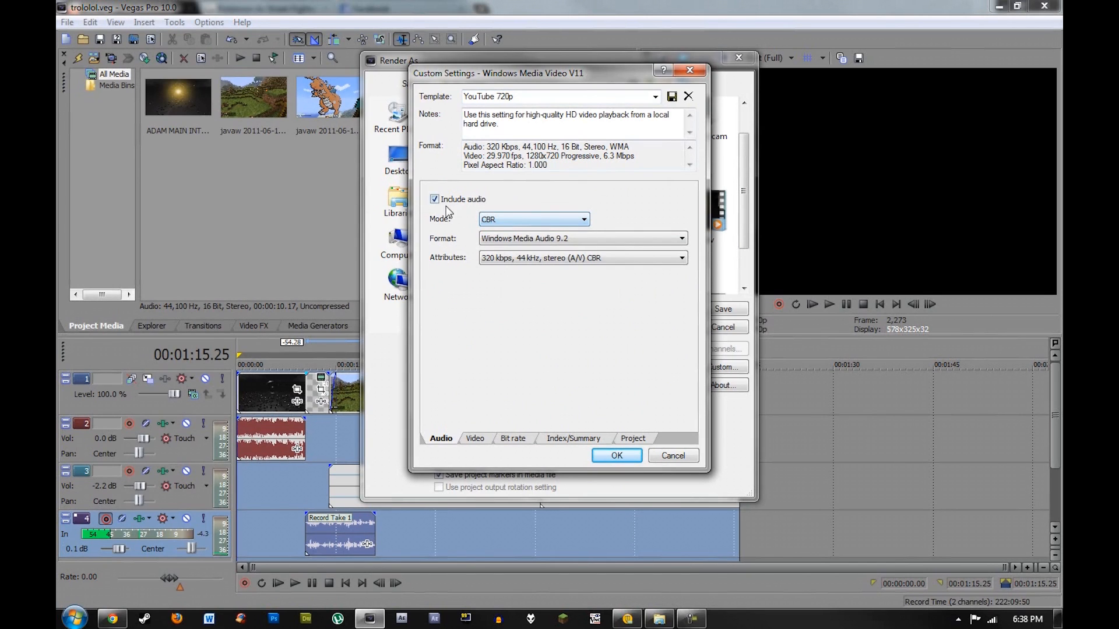
click(509, 216)
click(512, 232)
click(515, 256)
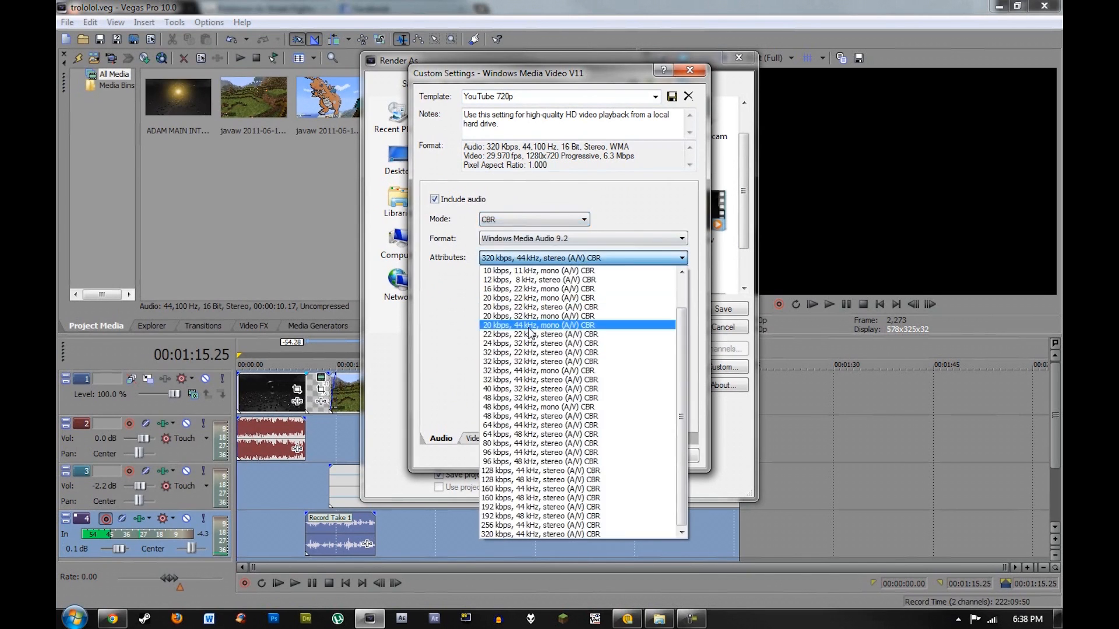
click(525, 533)
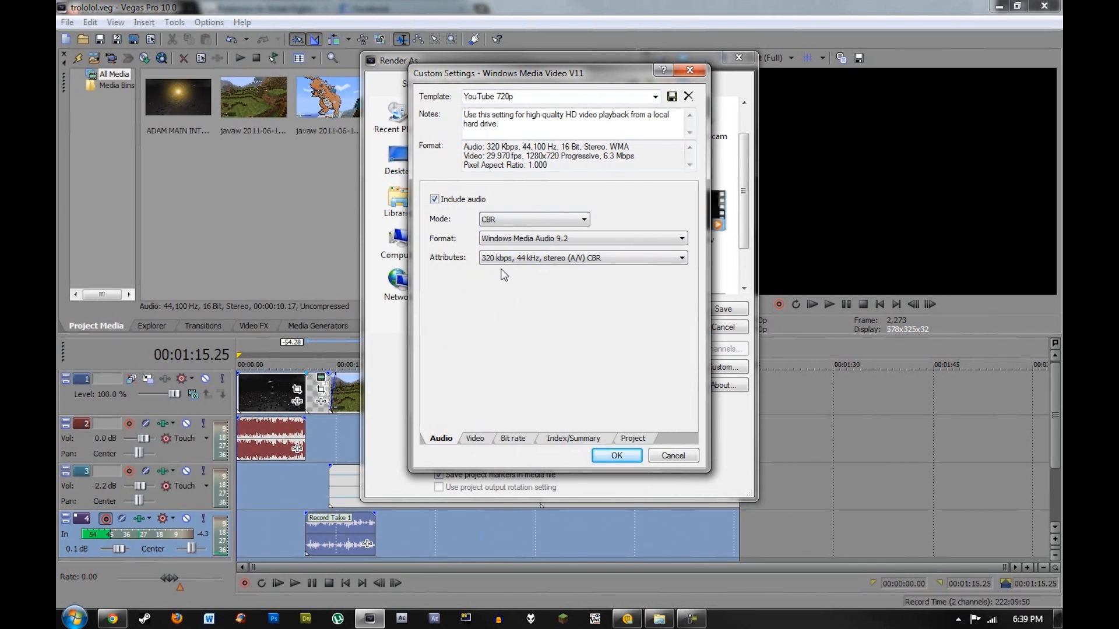
click(504, 263)
click(502, 264)
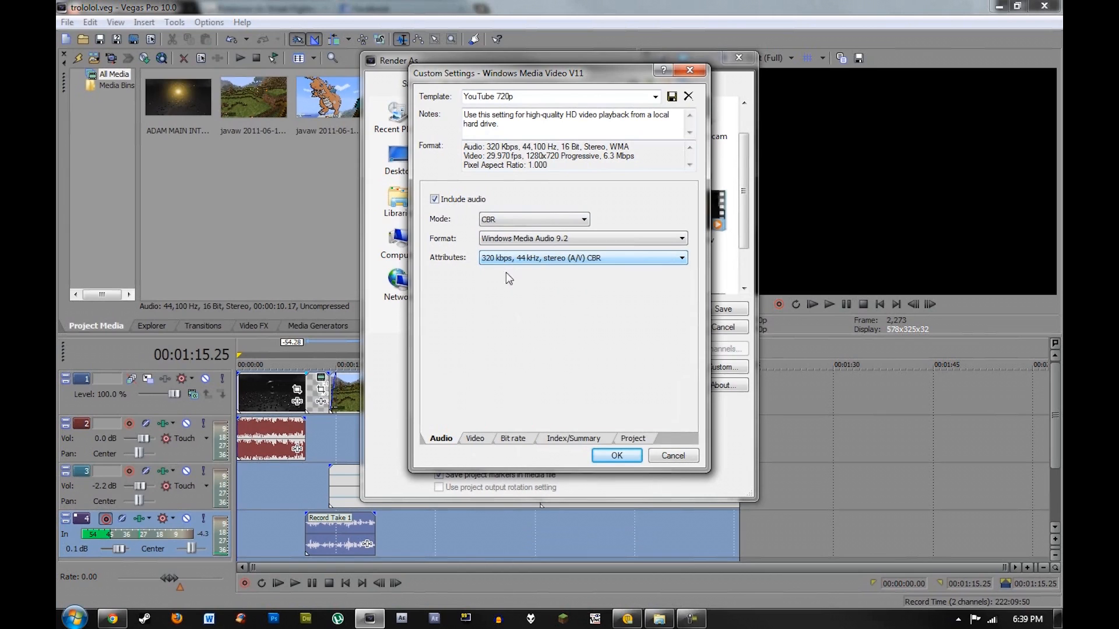
Step: Set the render video to CBR mode, Windows Media Video 9 format, and High definition (1280x720) image size
click(488, 443)
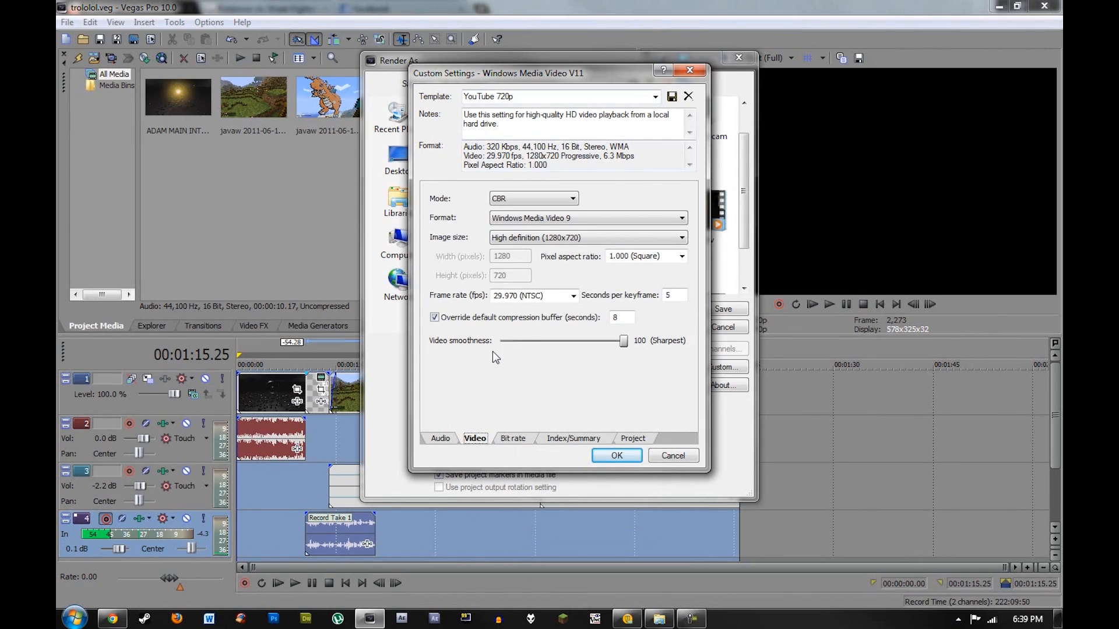
click(533, 199)
click(558, 221)
click(555, 221)
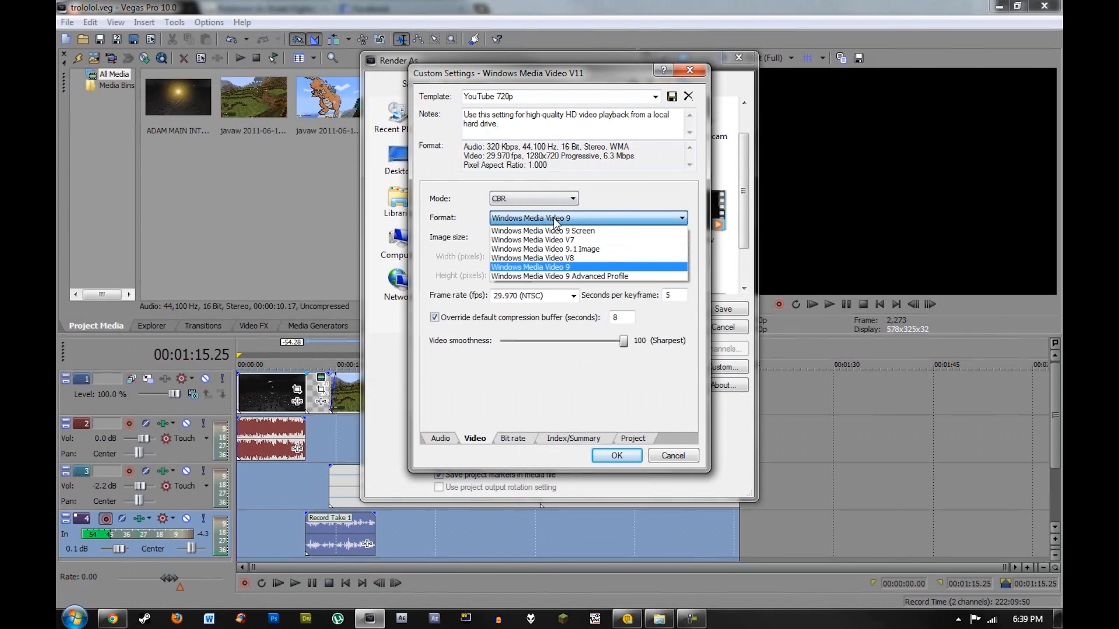
click(555, 222)
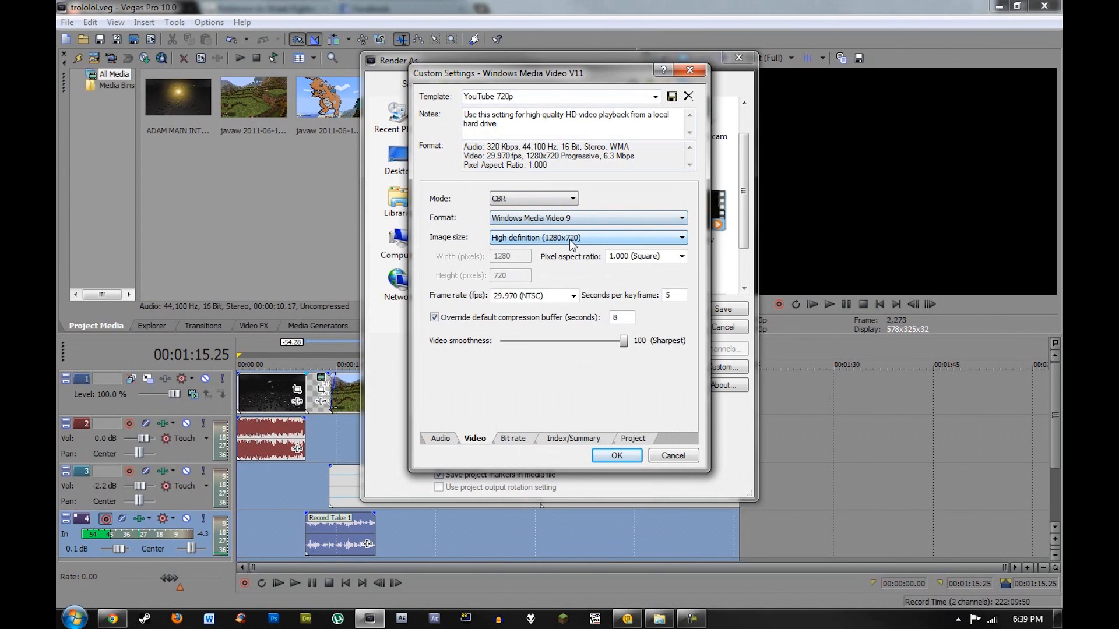
click(550, 242)
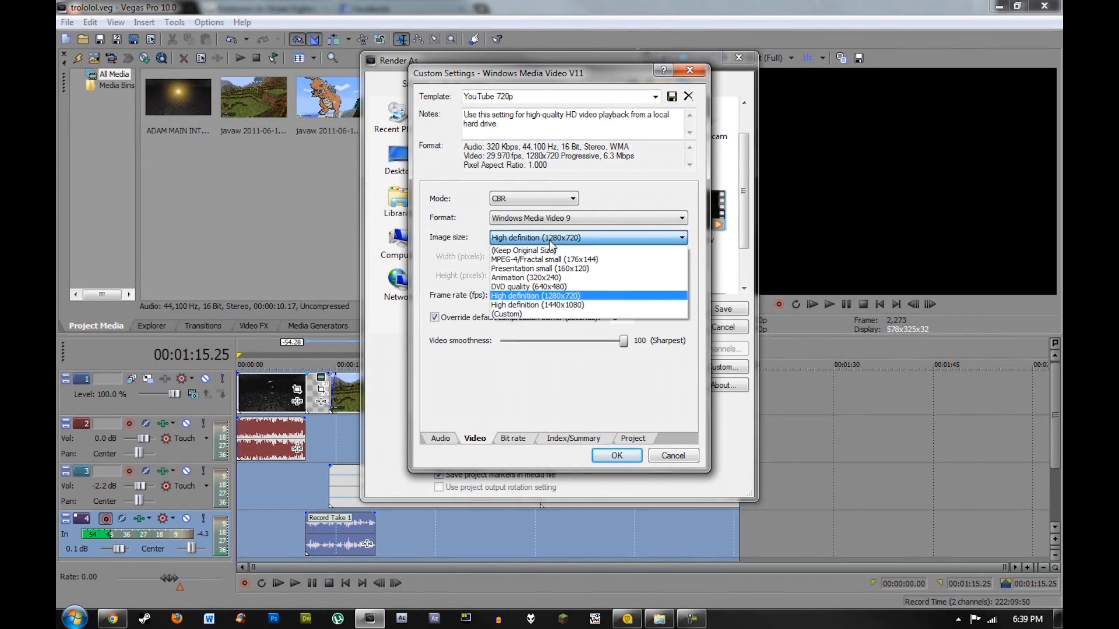
click(550, 240)
Step: Use a 1.000 (Square) pixel aspect ratio, 29.970 (NTSC) frame rate, 5 seconds per keyframe, and video smoothness of 100 (Sharpest)
click(682, 257)
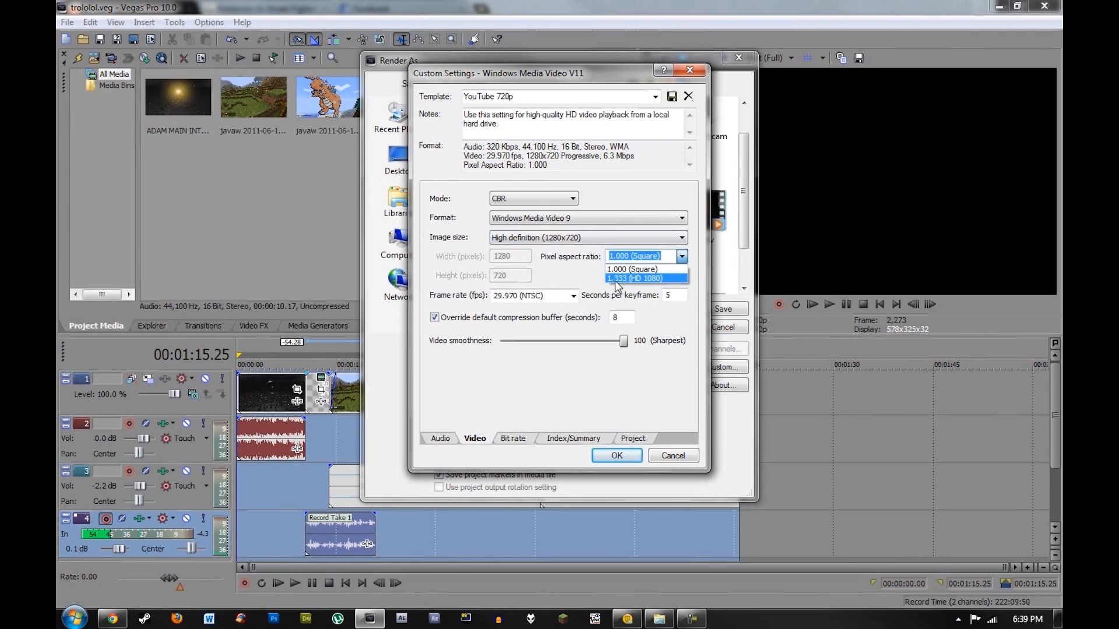
click(638, 269)
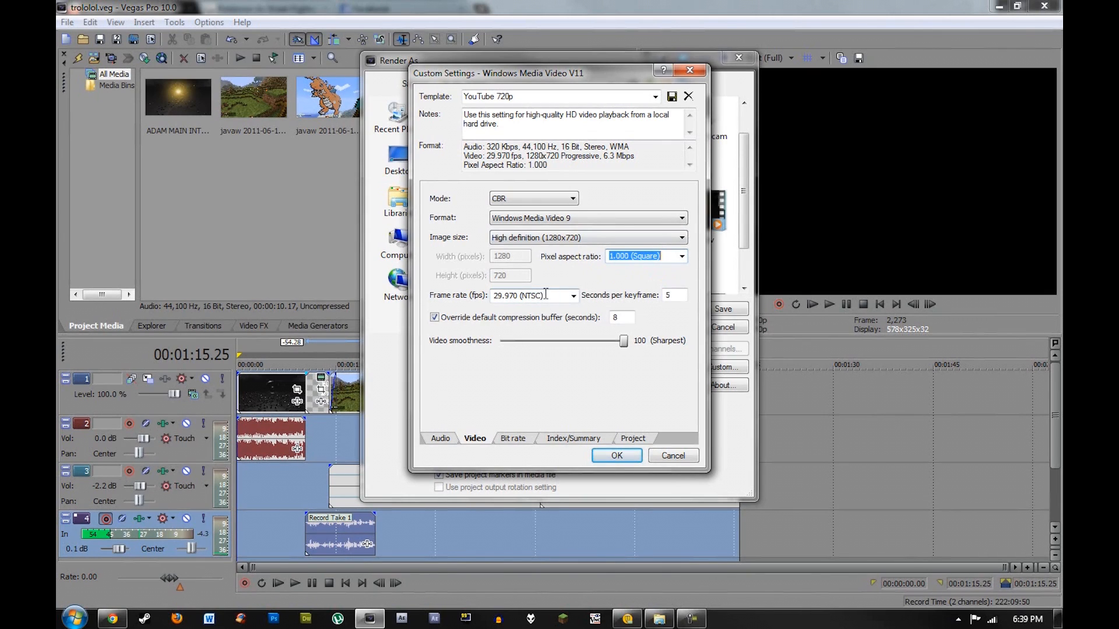
click(524, 297)
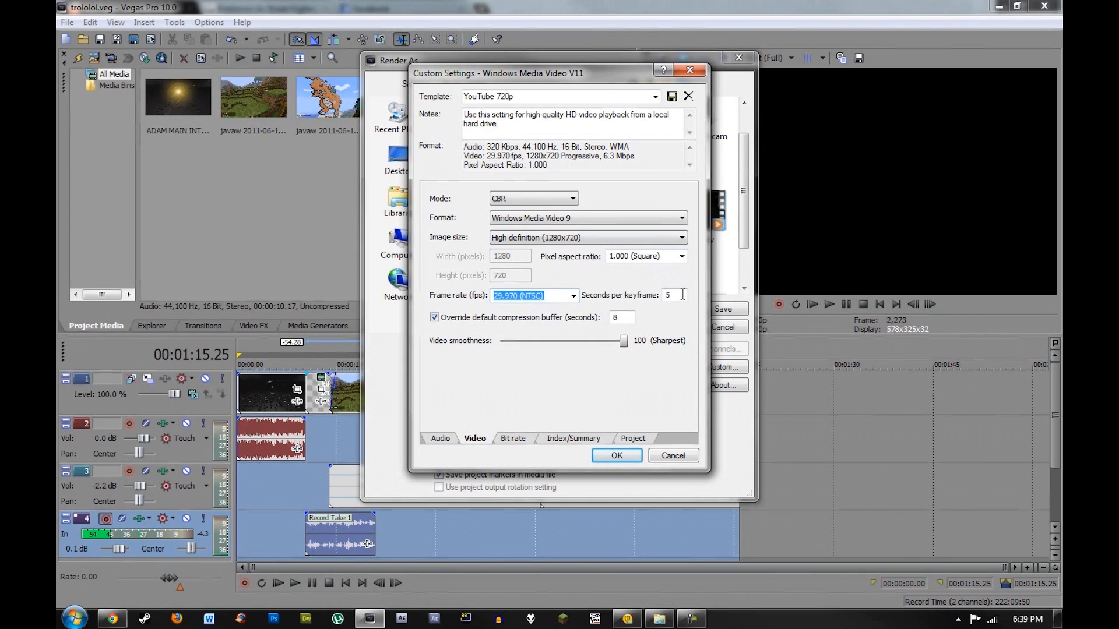
key(Tab)
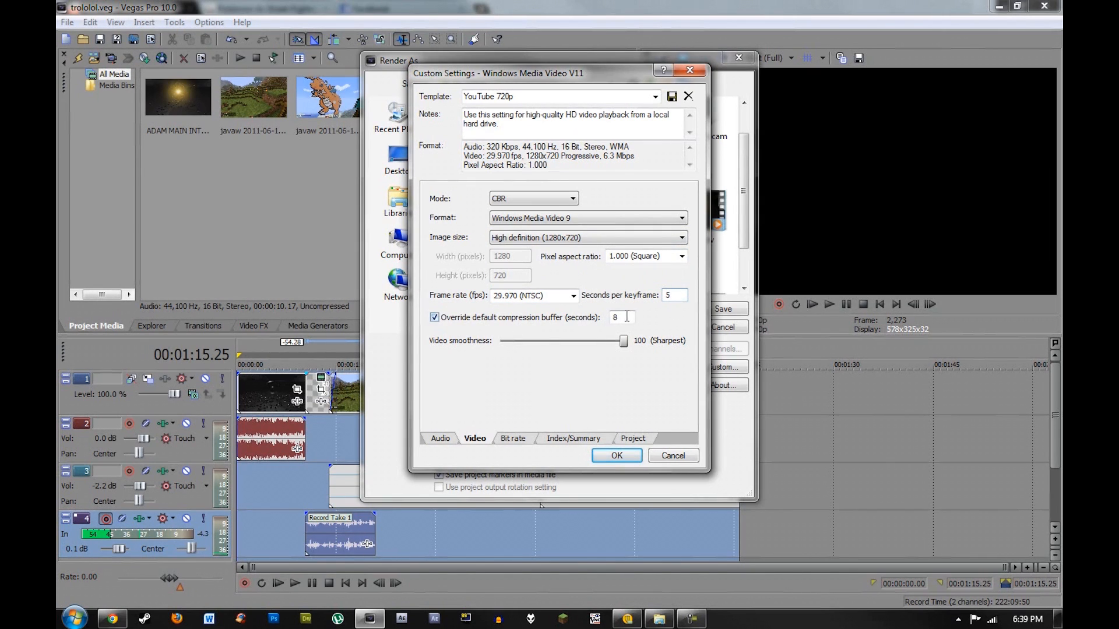
drag(623, 341, 682, 350)
Step: Switch the target bit rate from Internet/LAN to High Speed Internet and back to Internet/LAN at 8 M
click(516, 441)
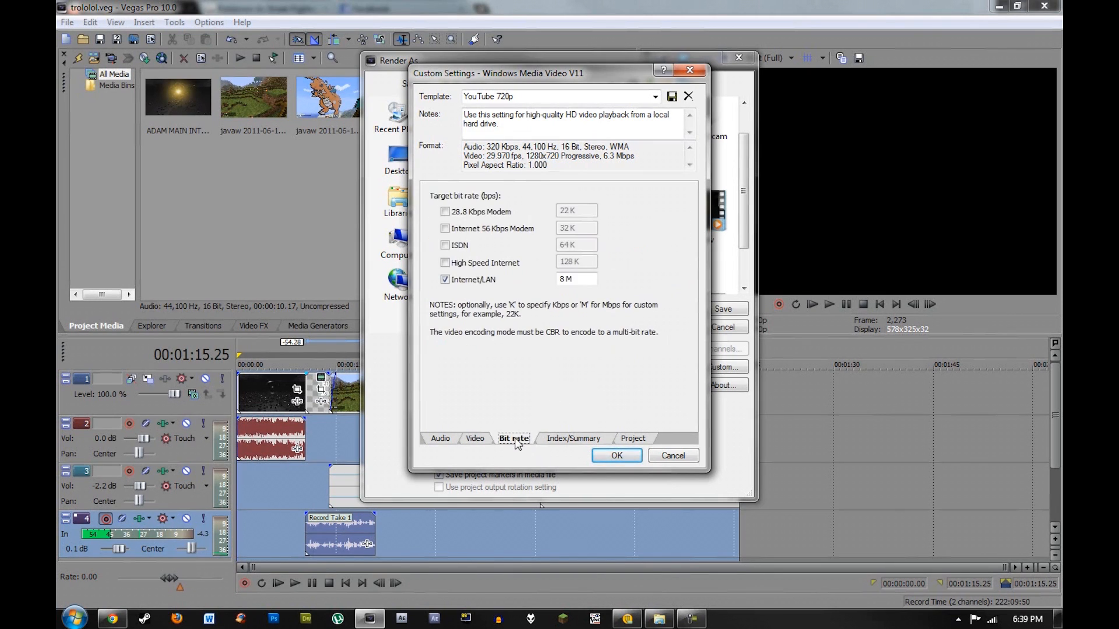
click(445, 263)
click(445, 280)
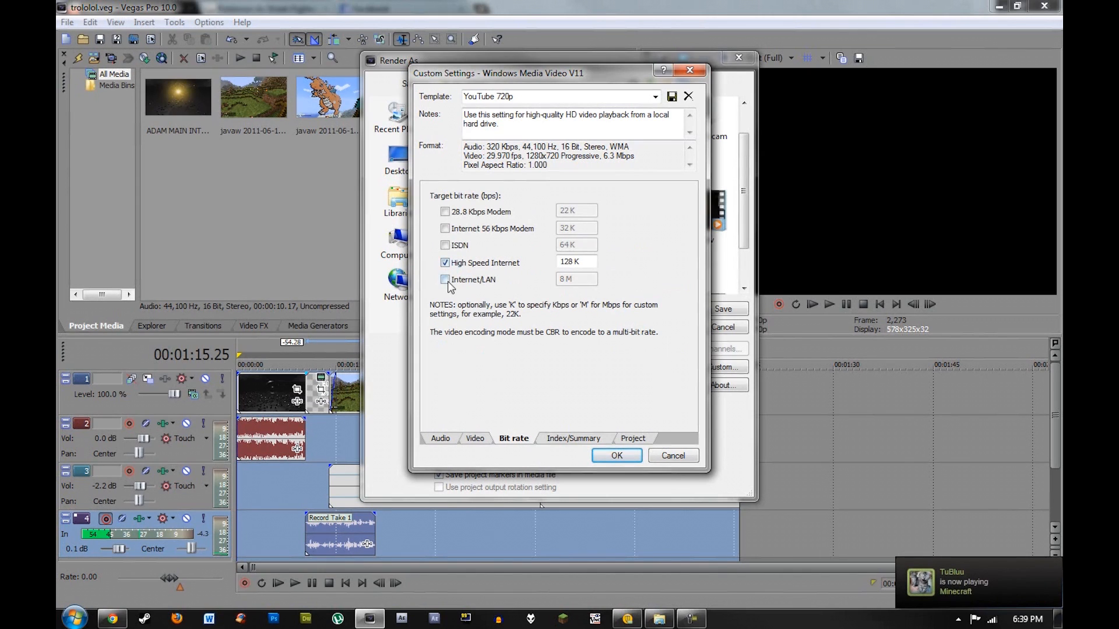
click(445, 279)
click(445, 263)
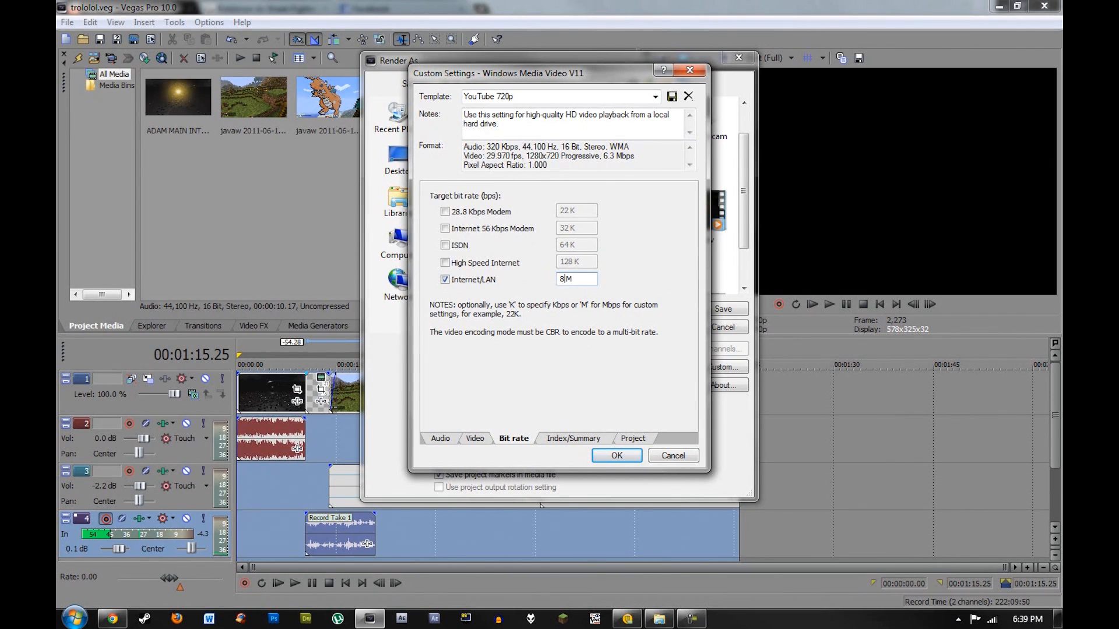
Step: Keep the video rendering quality at Best and apply the custom settings under the YouTube 720p template
click(565, 440)
click(631, 441)
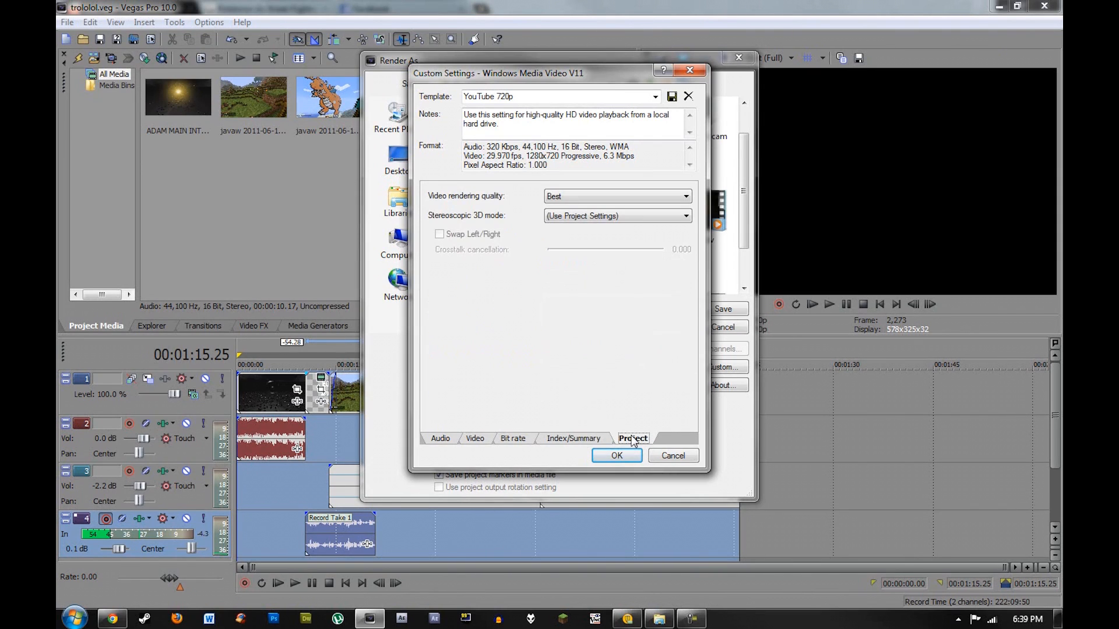
click(559, 197)
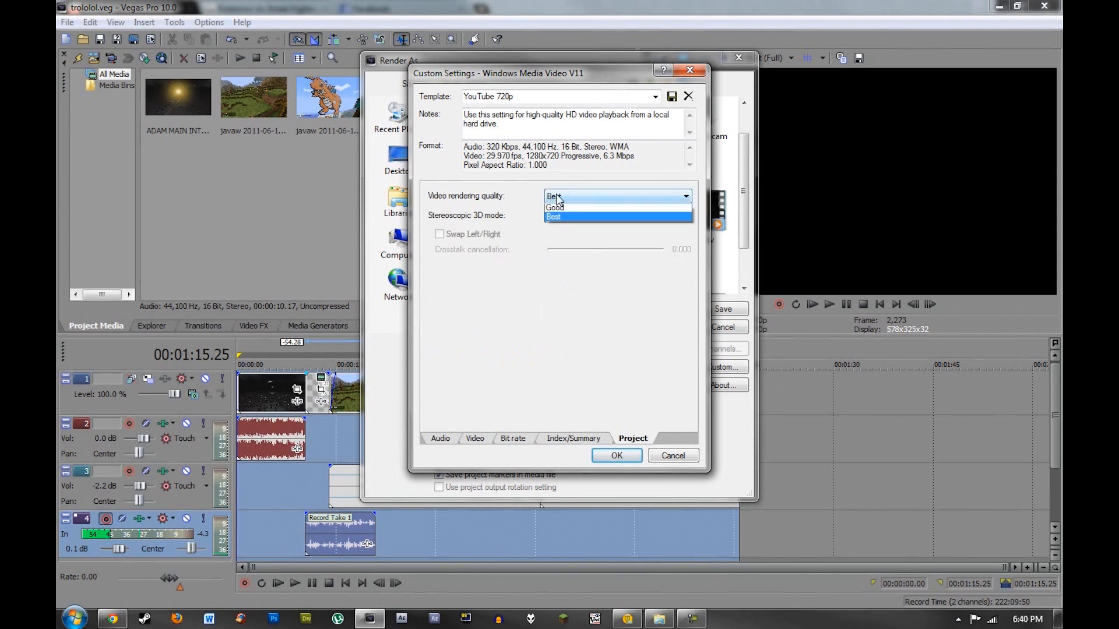
click(569, 249)
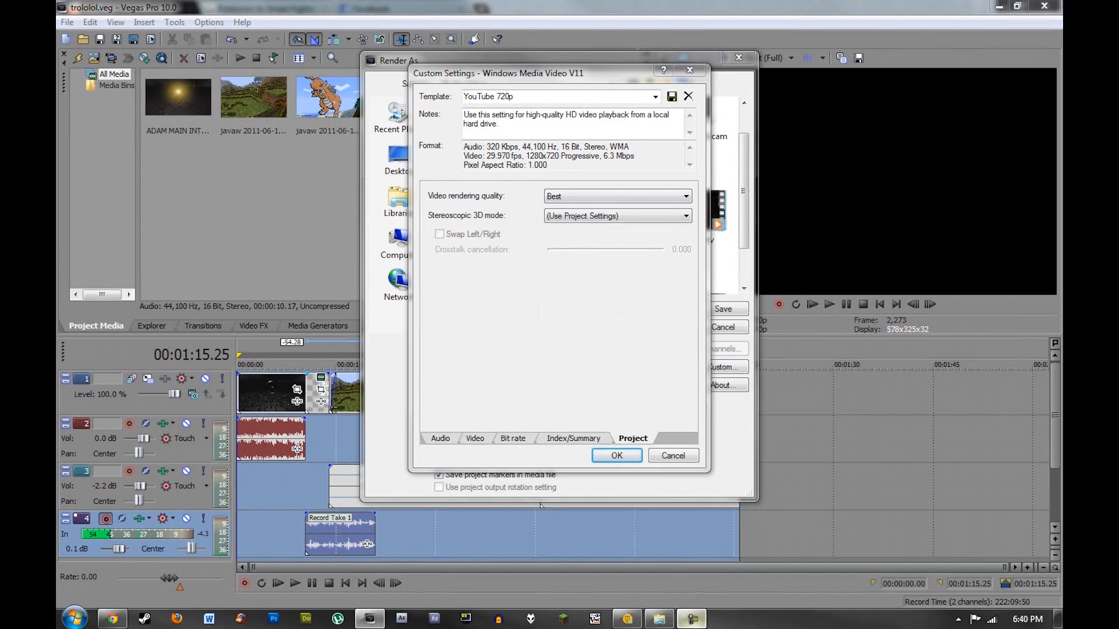
click(533, 97)
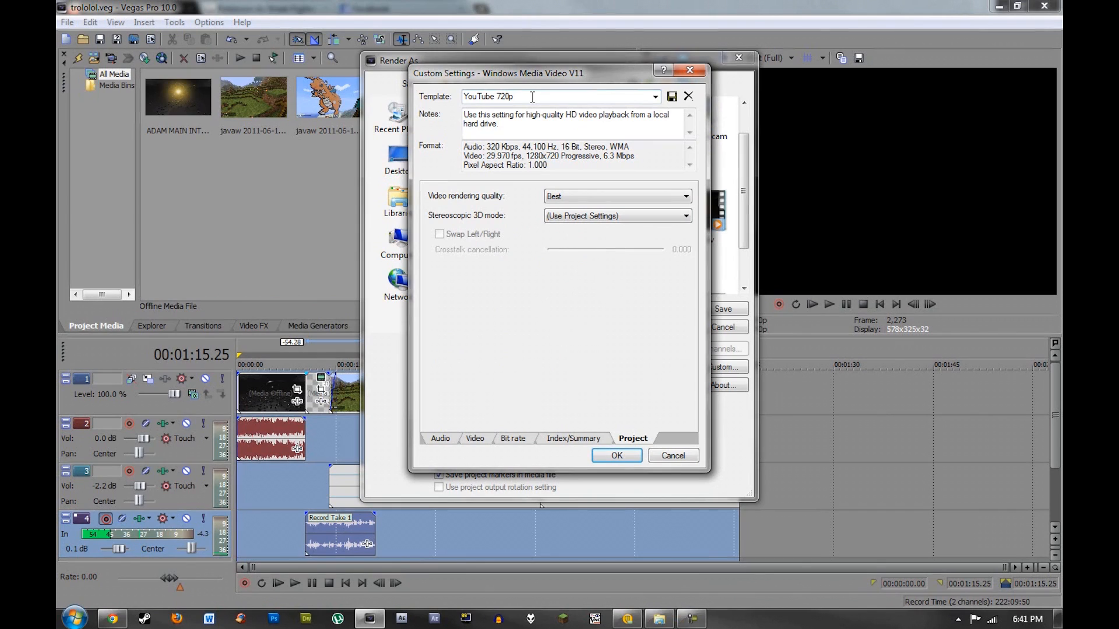
drag(532, 97, 463, 97)
click(623, 456)
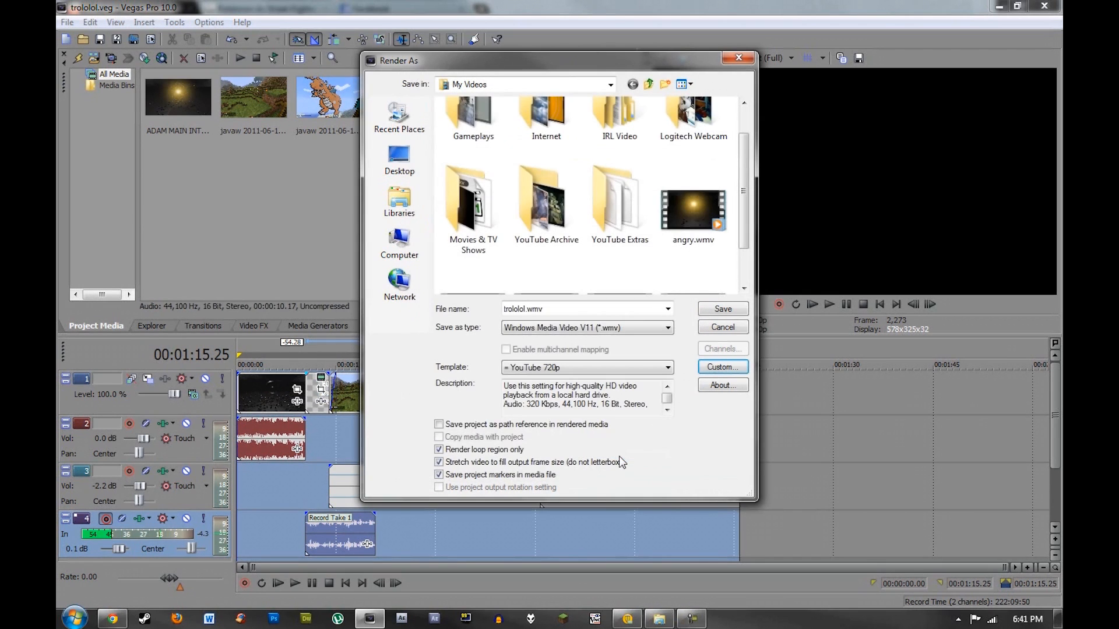
Step: Start rendering the loop region to trololol.wmv and cancel the render
click(725, 311)
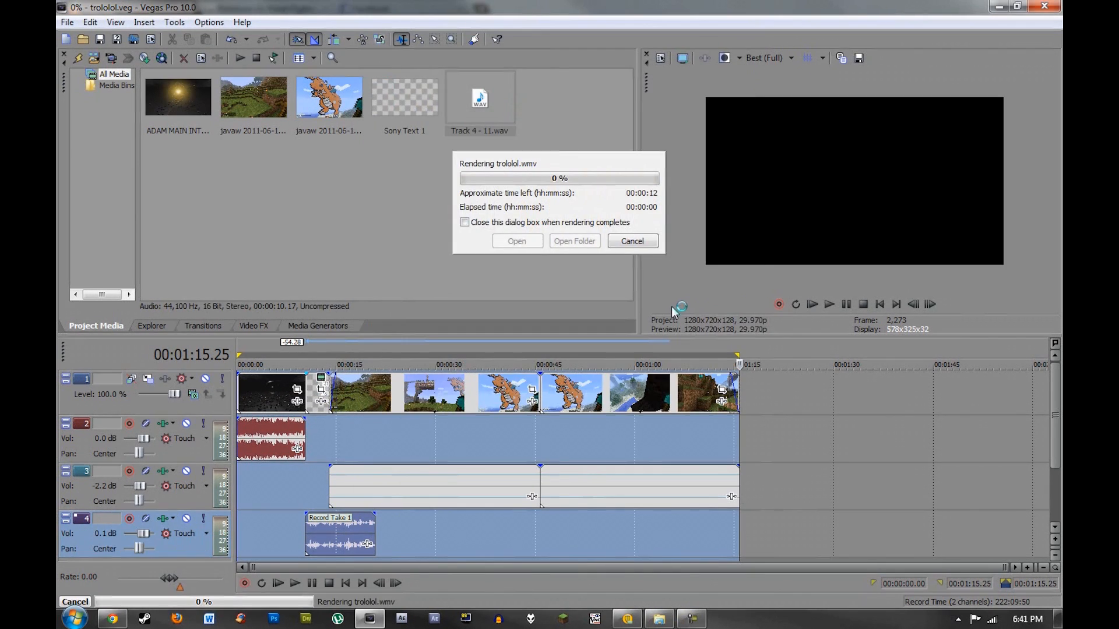
click(634, 241)
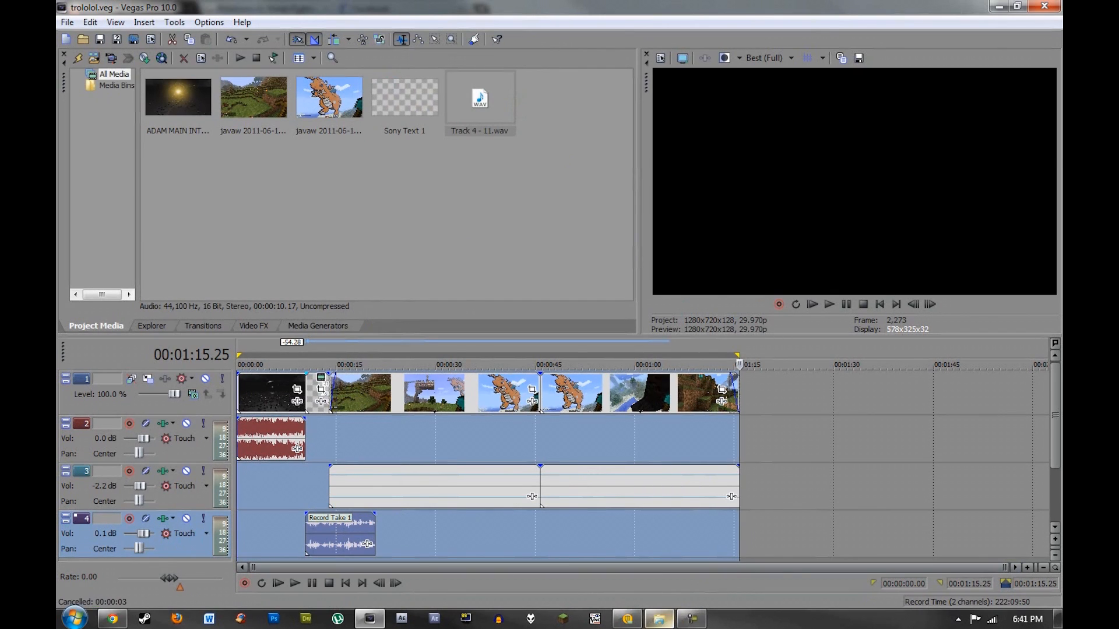
Step: Switch to the Videos library in Windows Explorer and select avawtf.wmv to view its file details
click(659, 618)
click(446, 374)
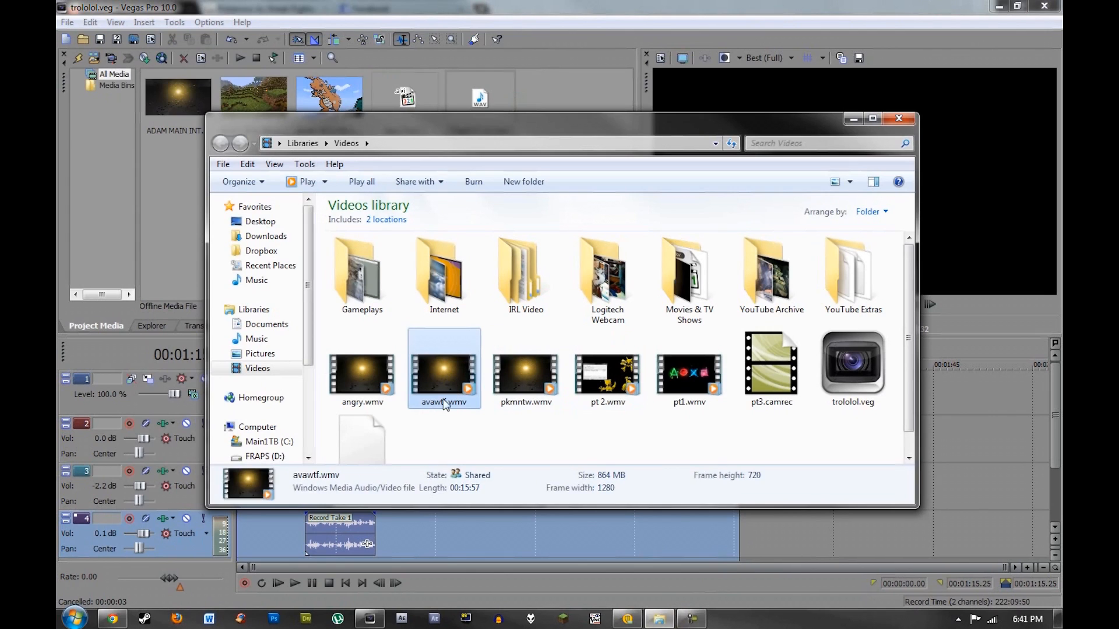